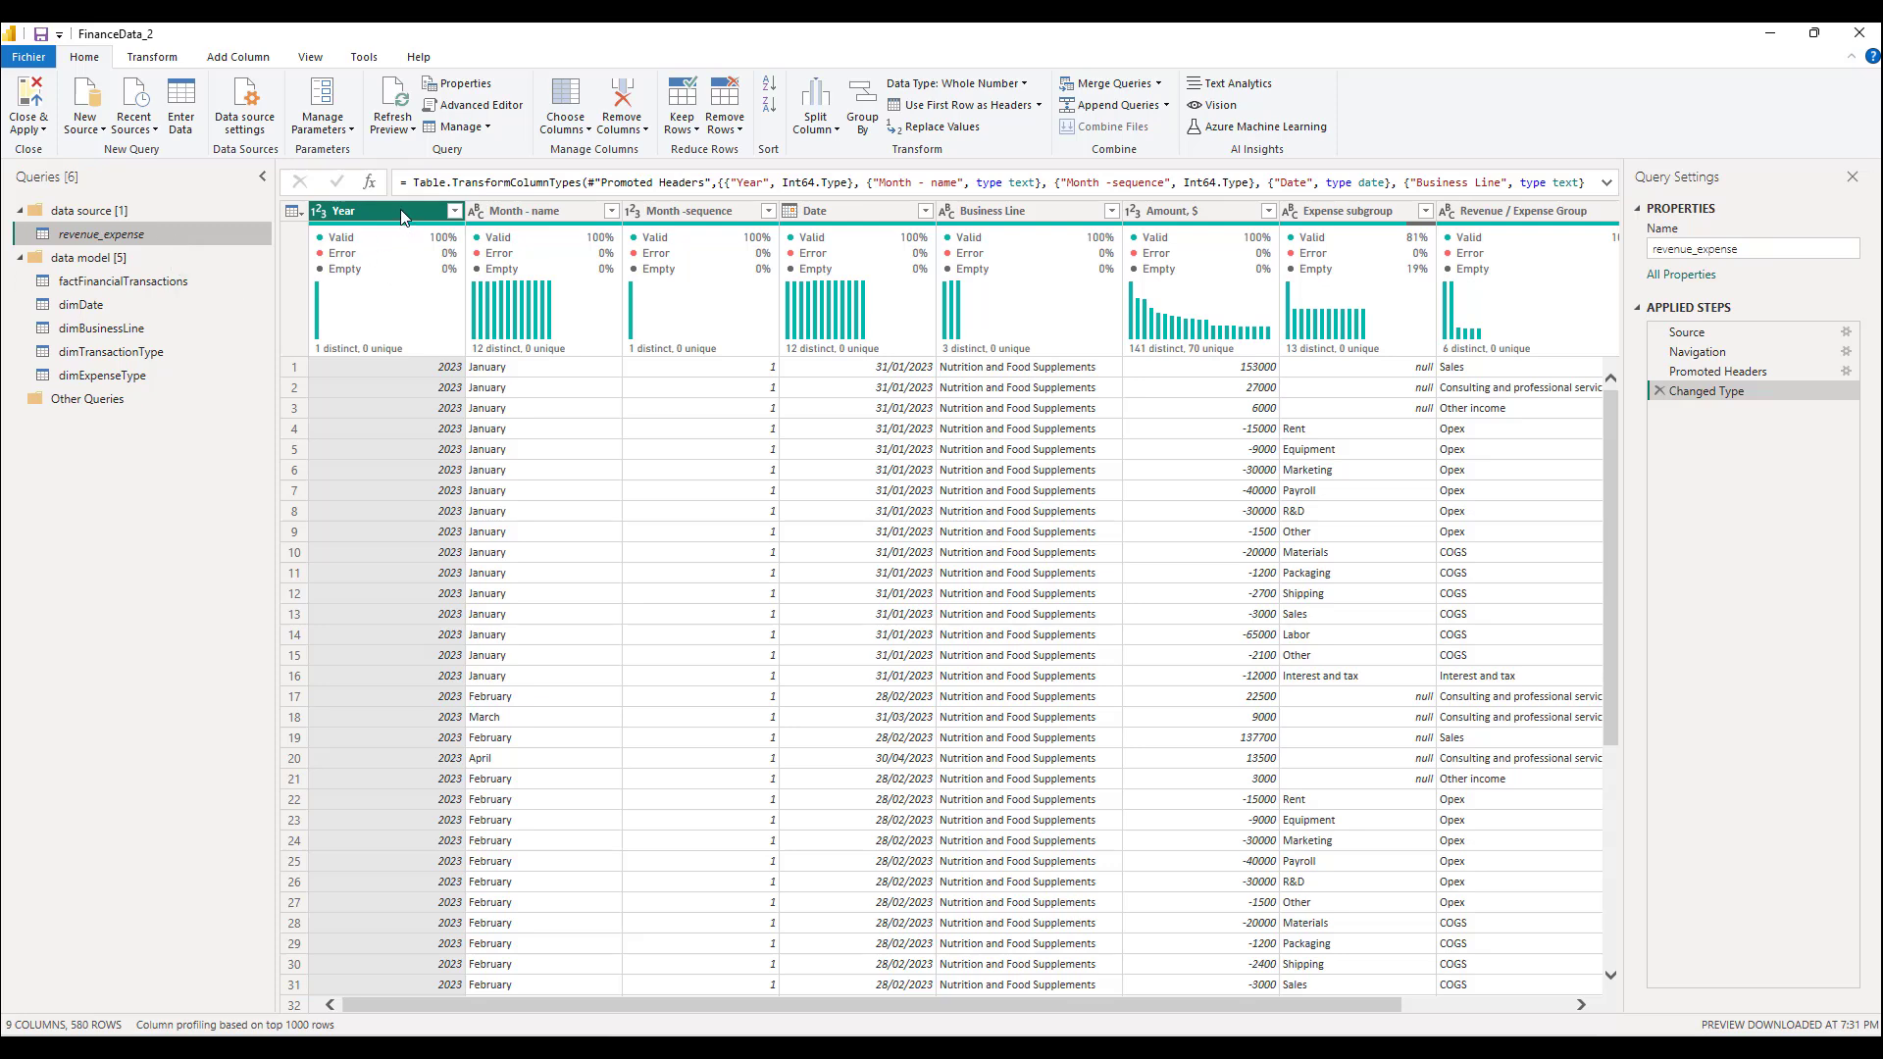
Profile the Year and Month - name columns, showing 580 values across 12 distinct months
{"action": "left_click", "coordinate": [401, 216]}
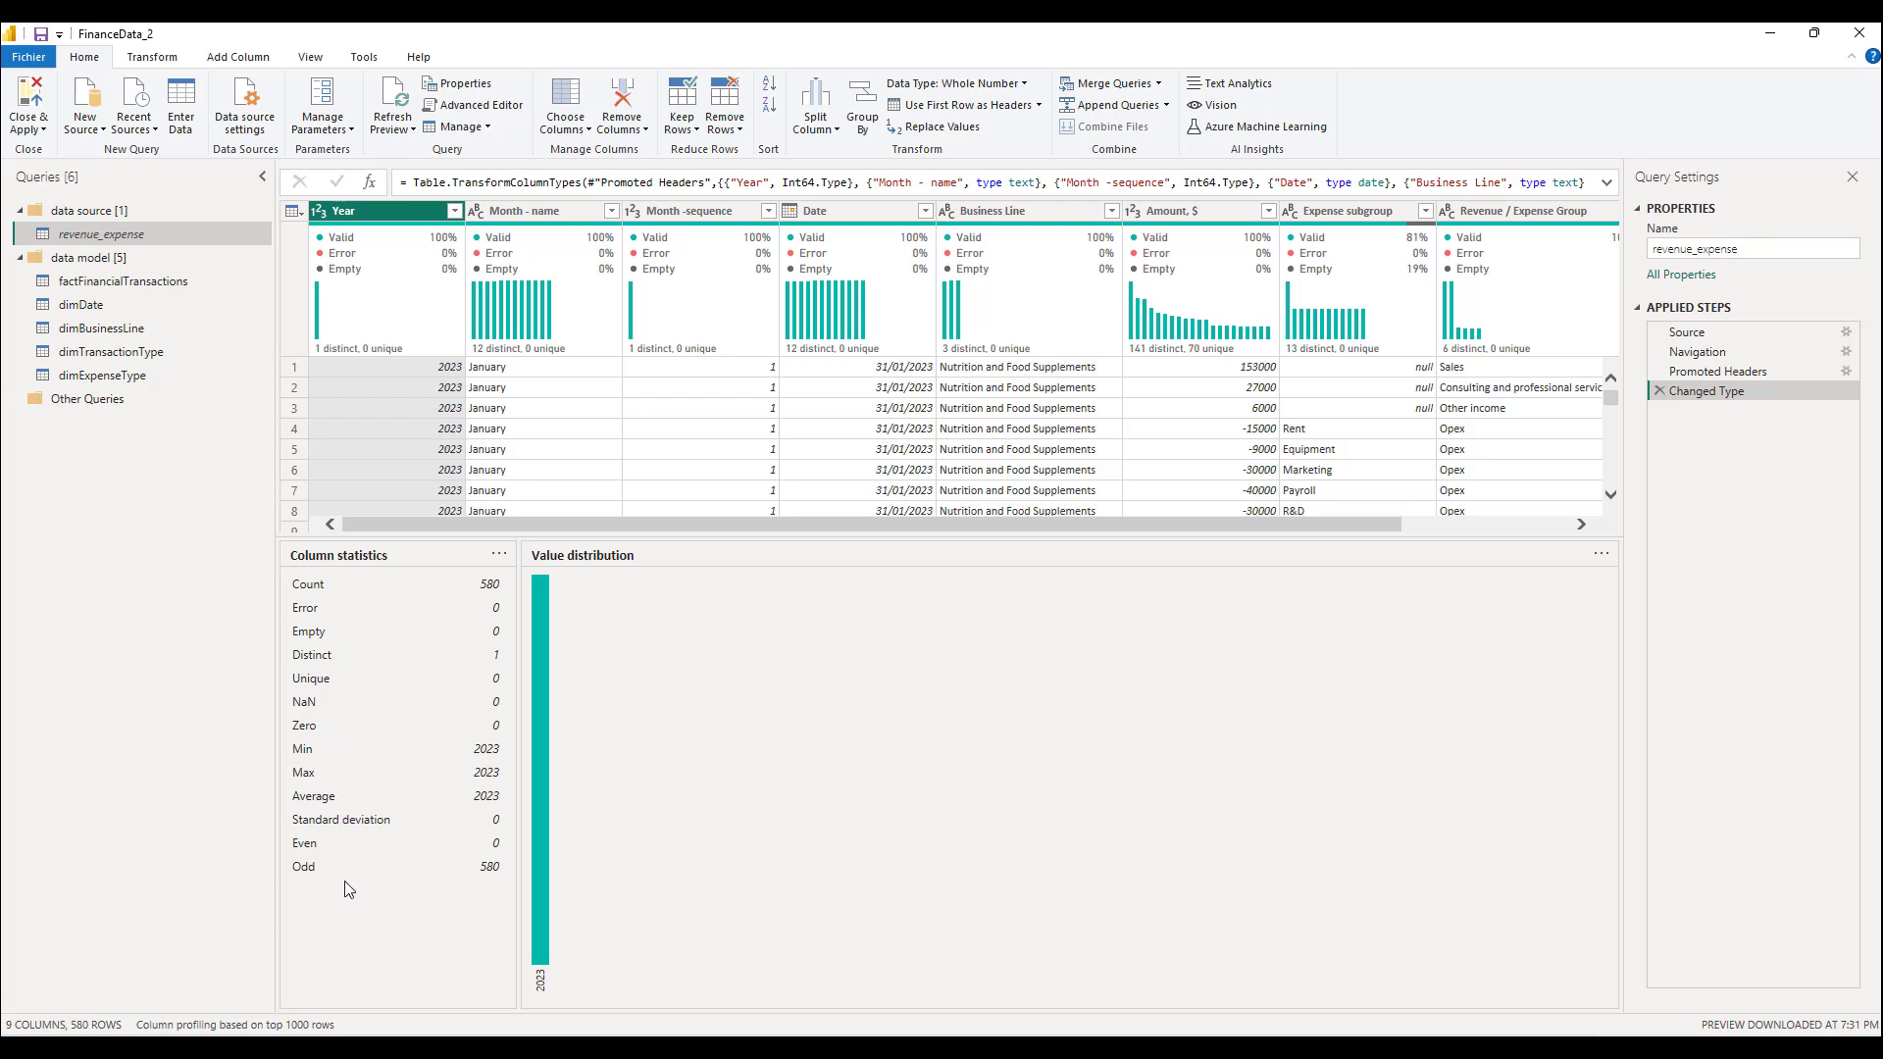
{"action": "left_click", "coordinate": [547, 228]}
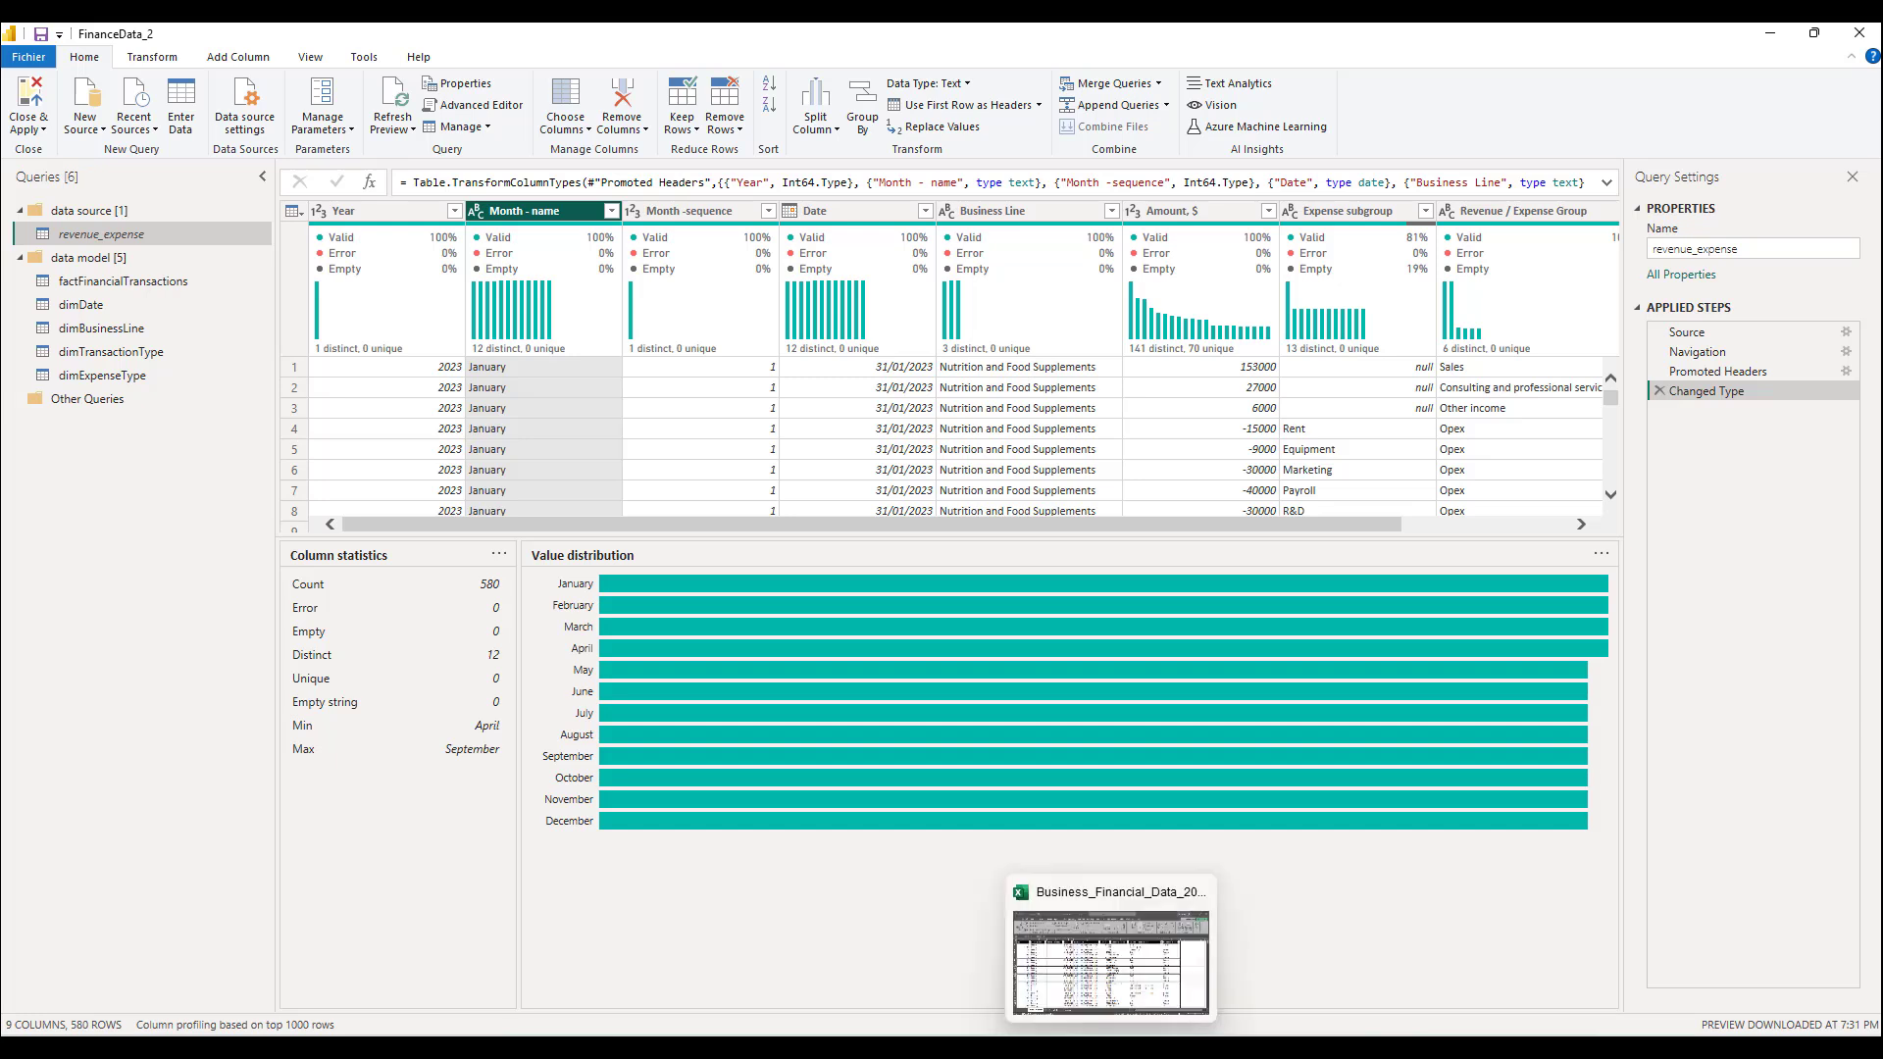
{"action": "left_click", "coordinate": [1111, 1048]}
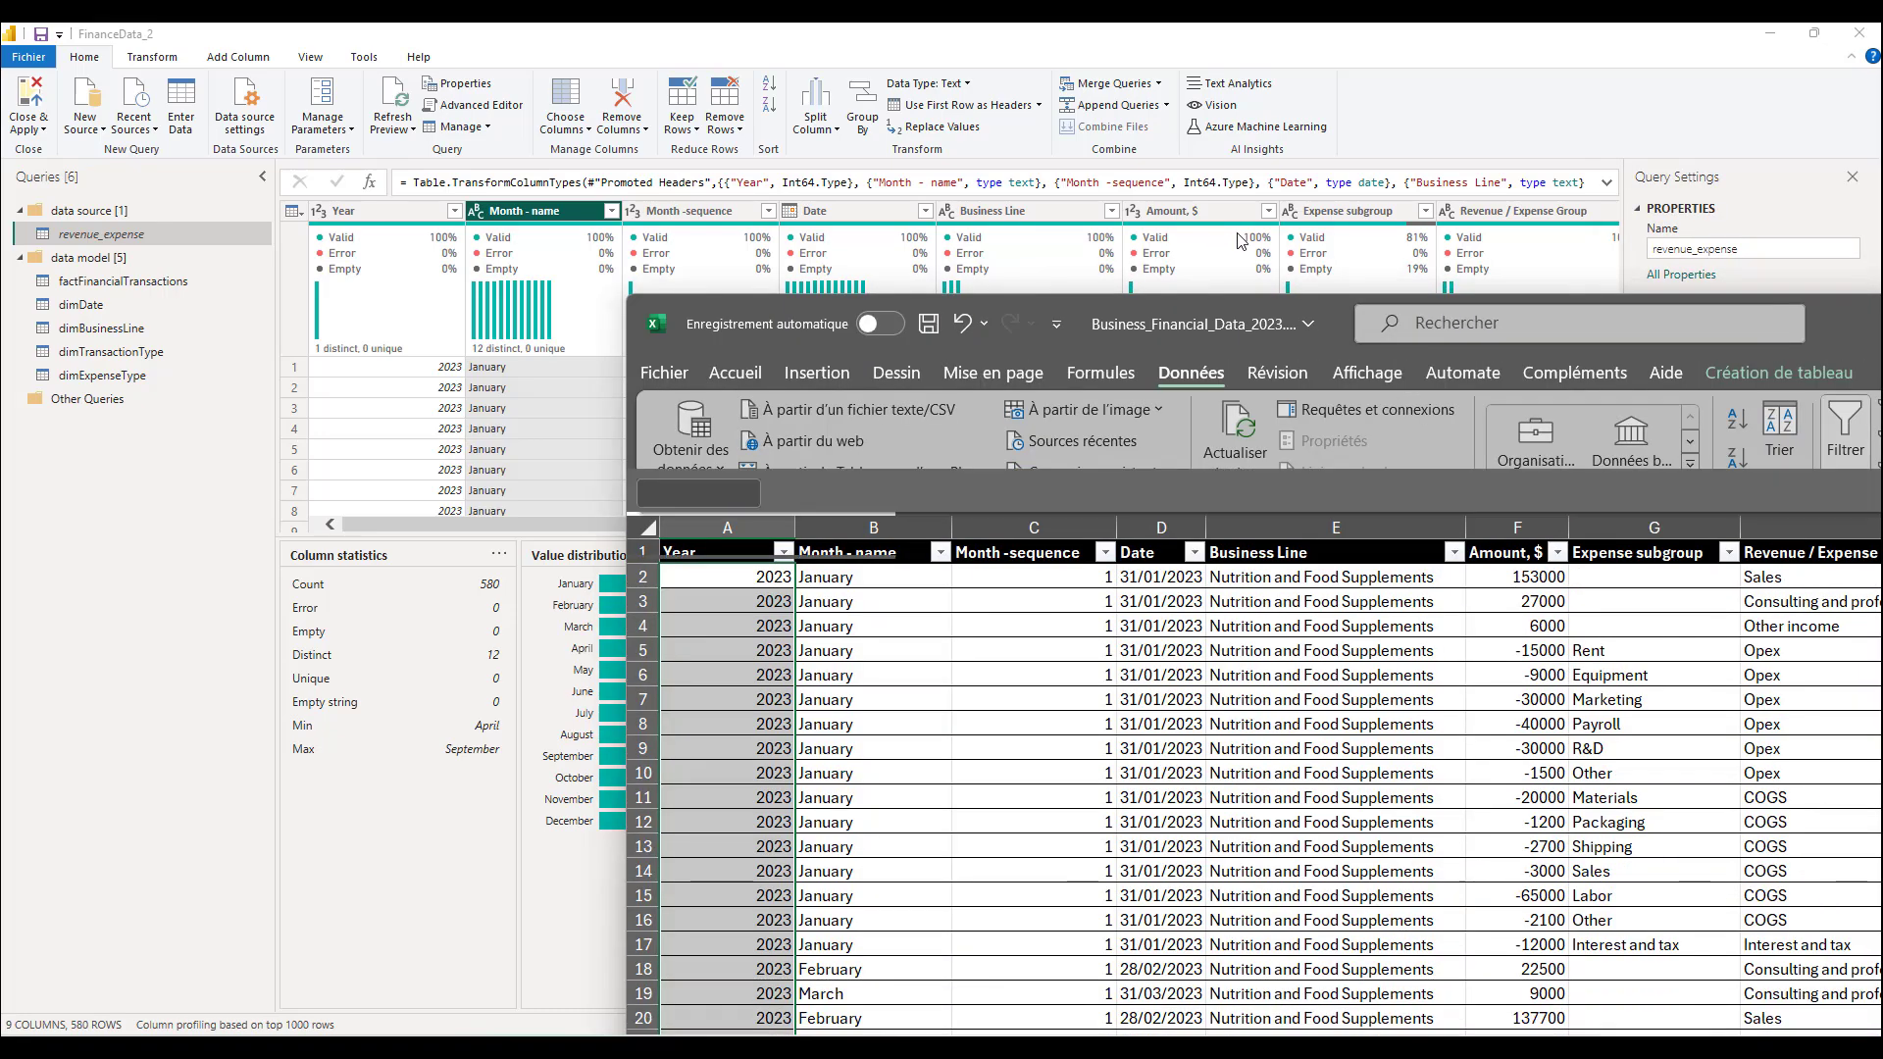
{"action": "key", "text": "super+Up"}
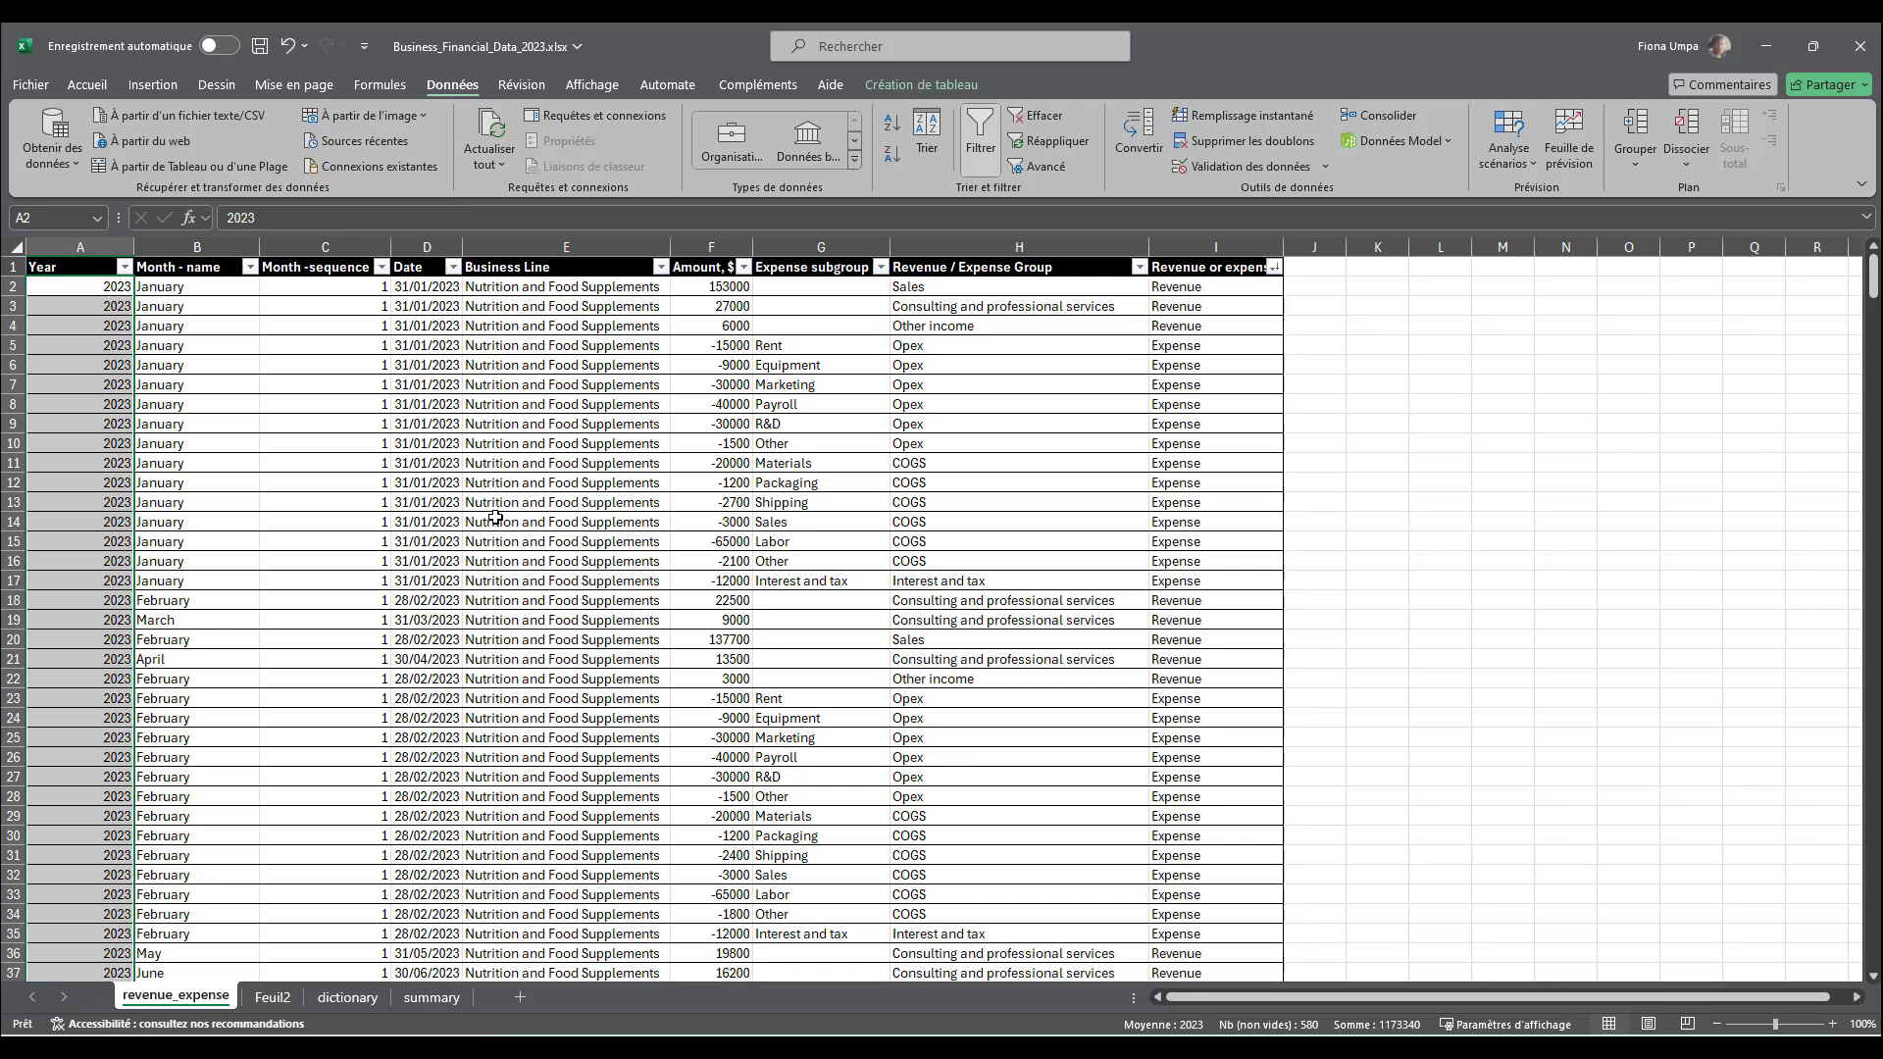
{"action": "left_click", "coordinate": [154, 409]}
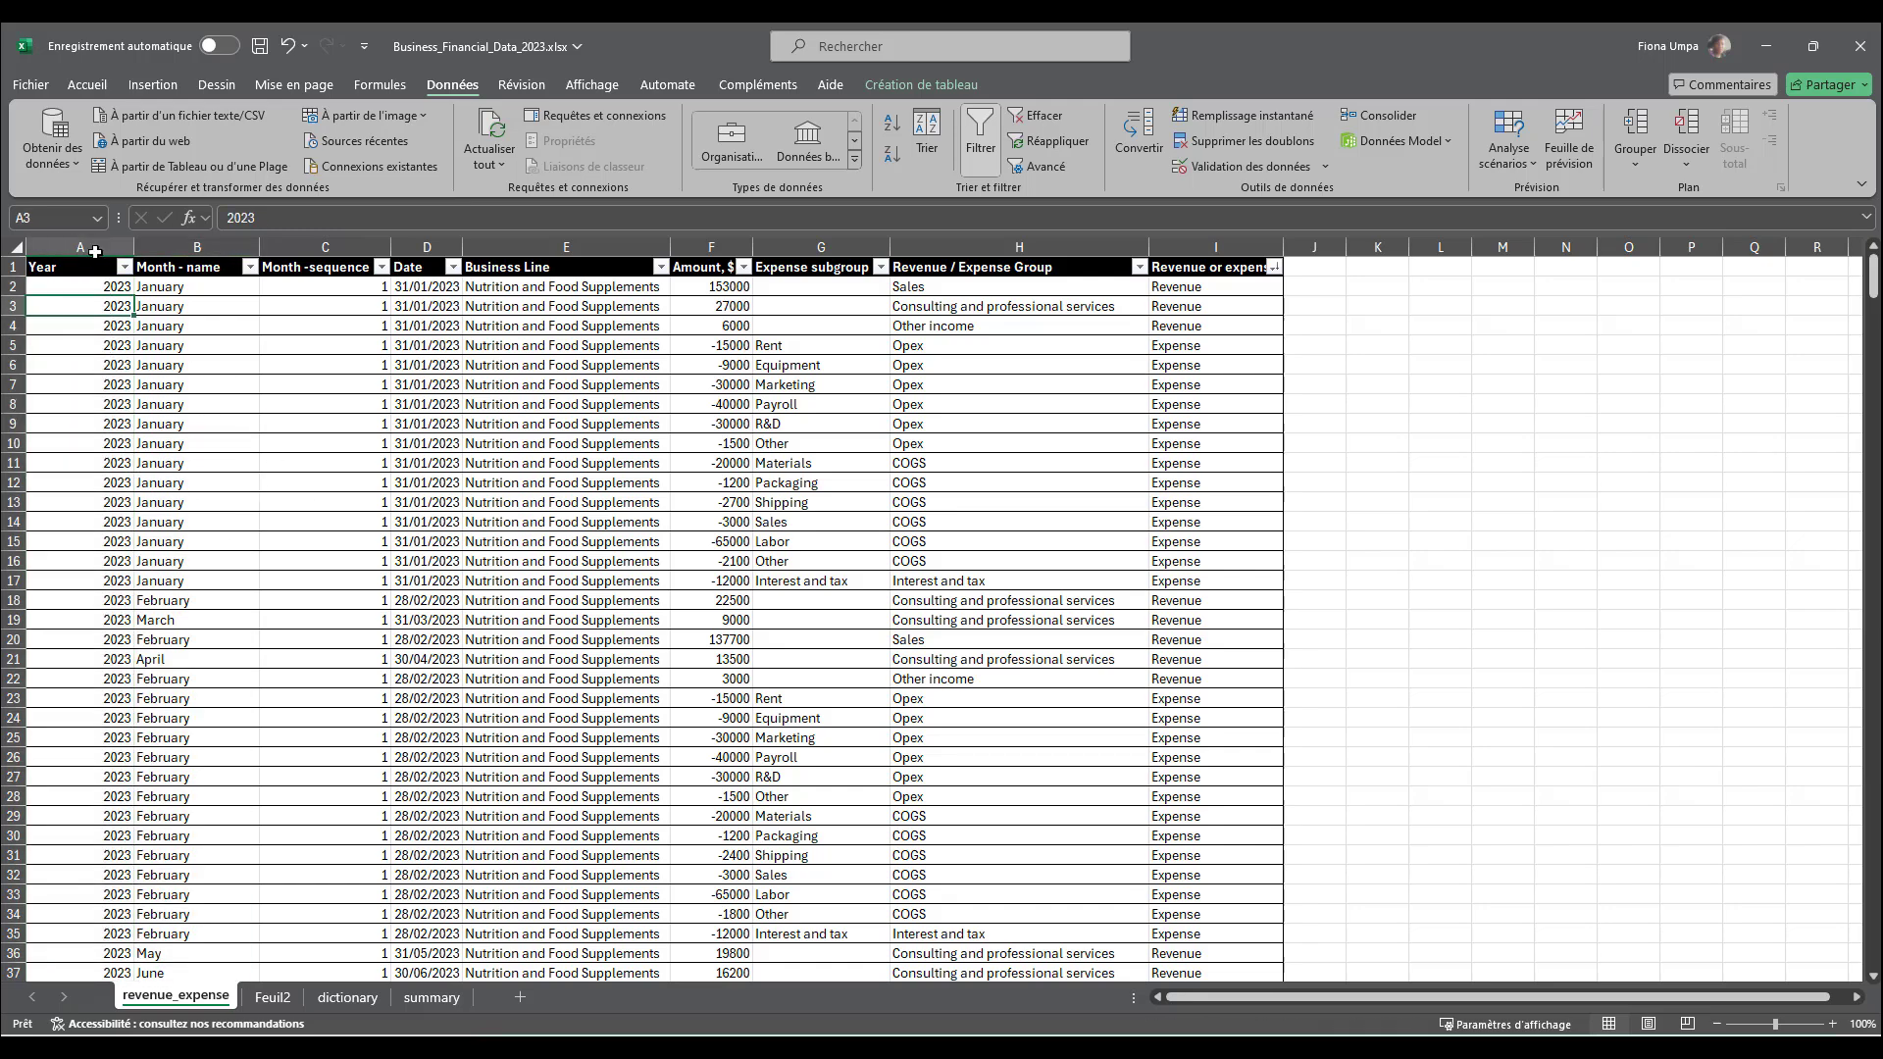
{"action": "left_click", "coordinate": [96, 247]}
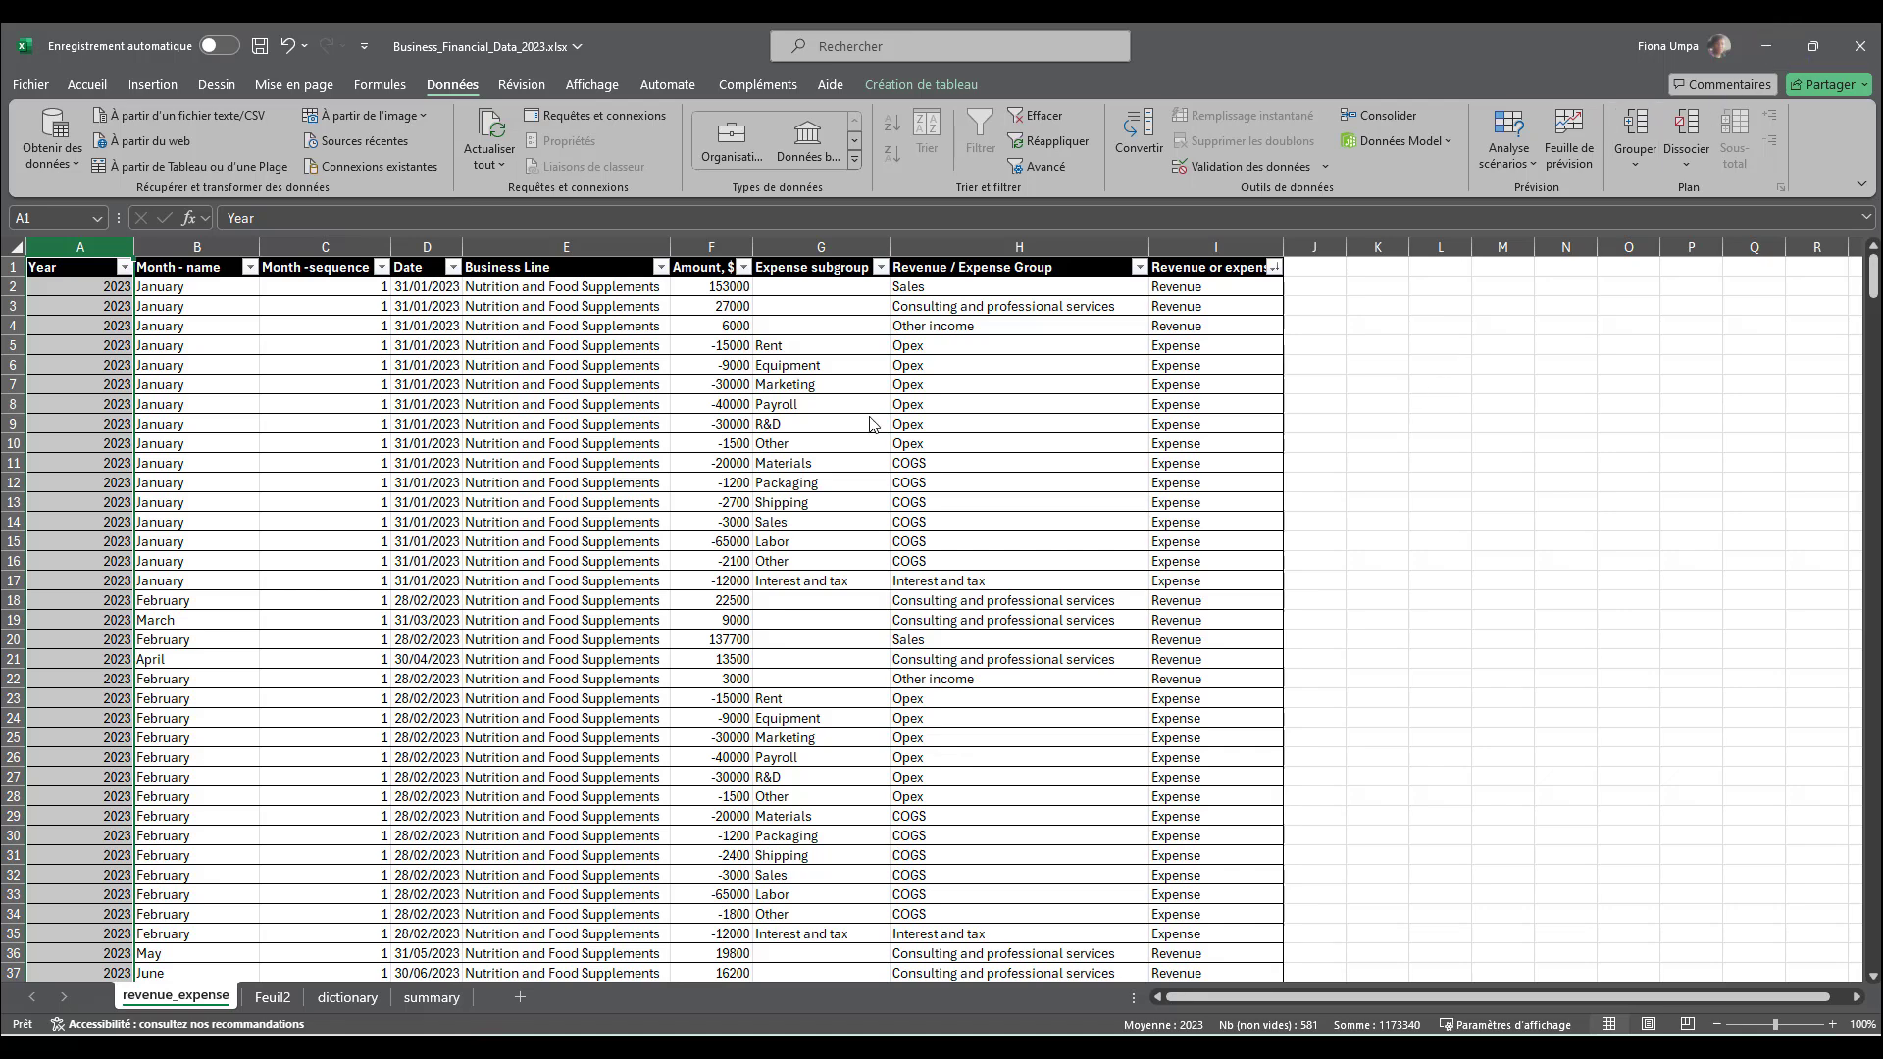
{"action": "key", "text": "alt+Tab"}
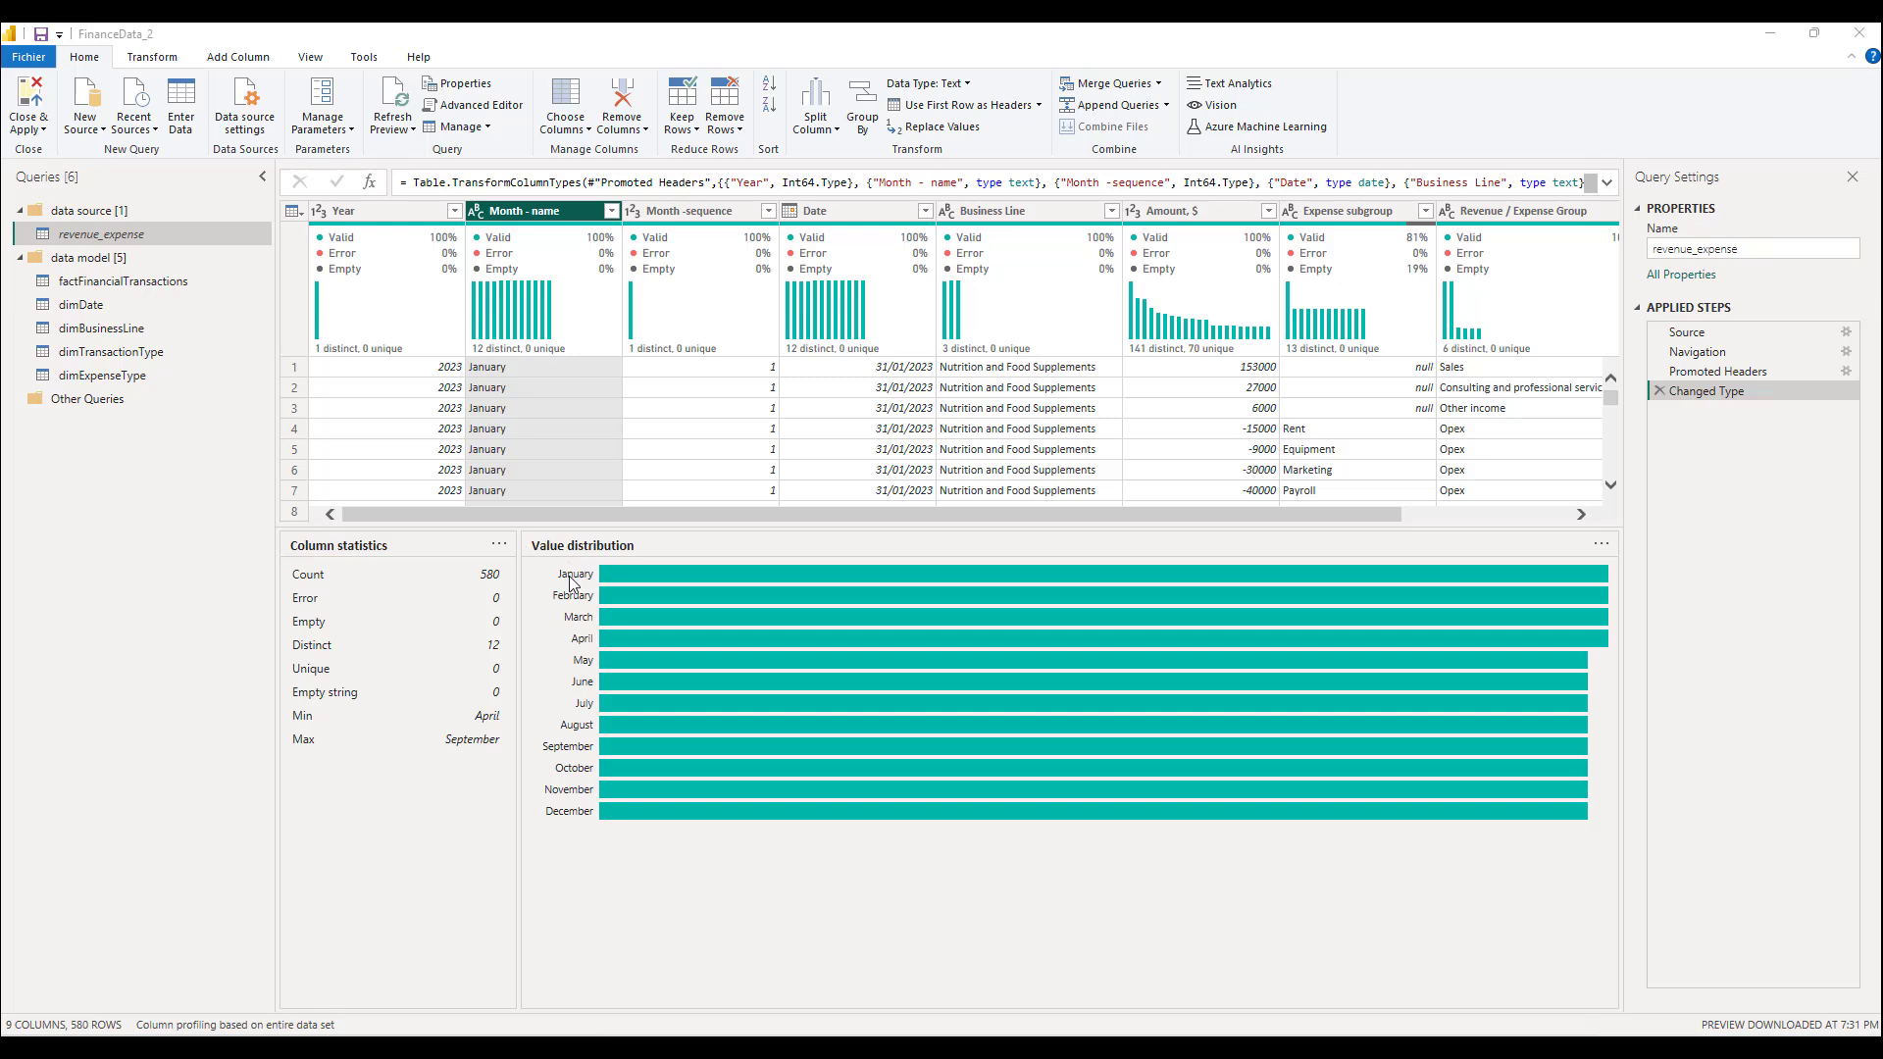
Profile each column from Year, Month - name and Date through Amount, $ and Revenue / Expense Group
{"action": "left_click", "coordinate": [385, 216]}
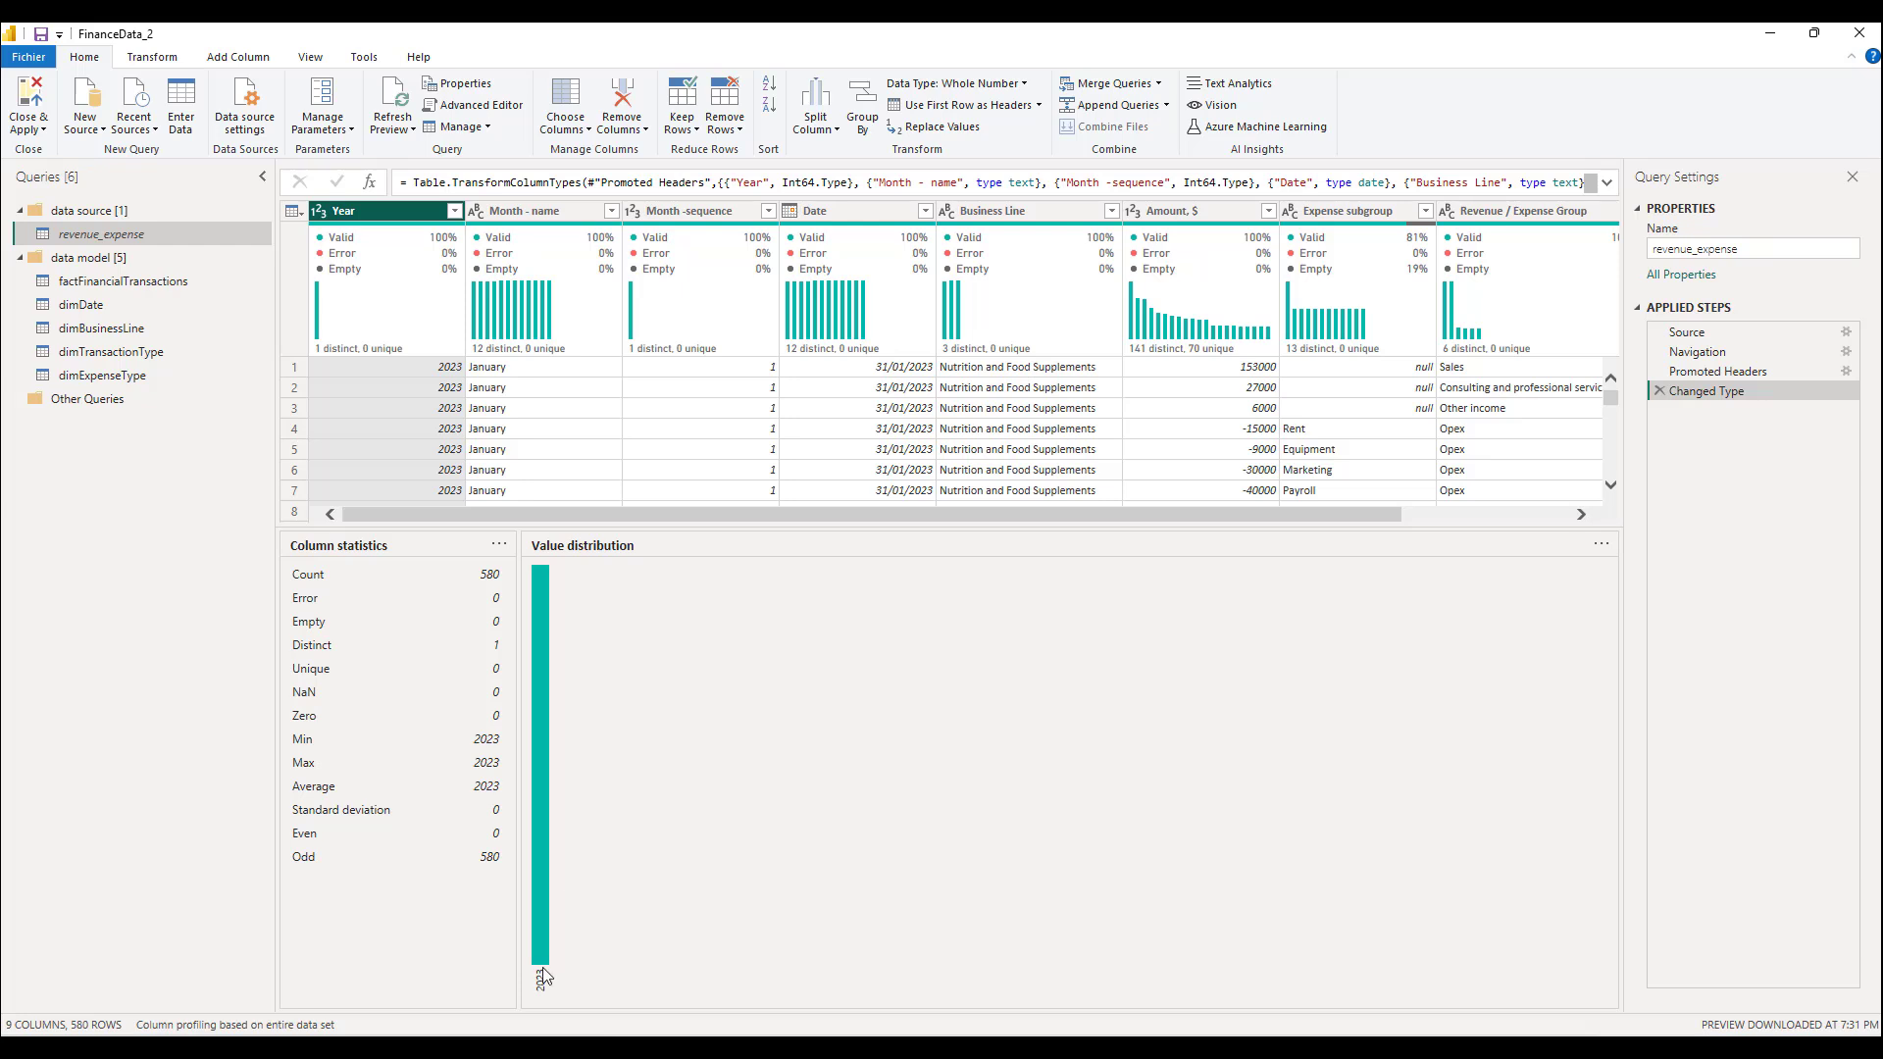
{"action": "left_click", "coordinate": [521, 210]}
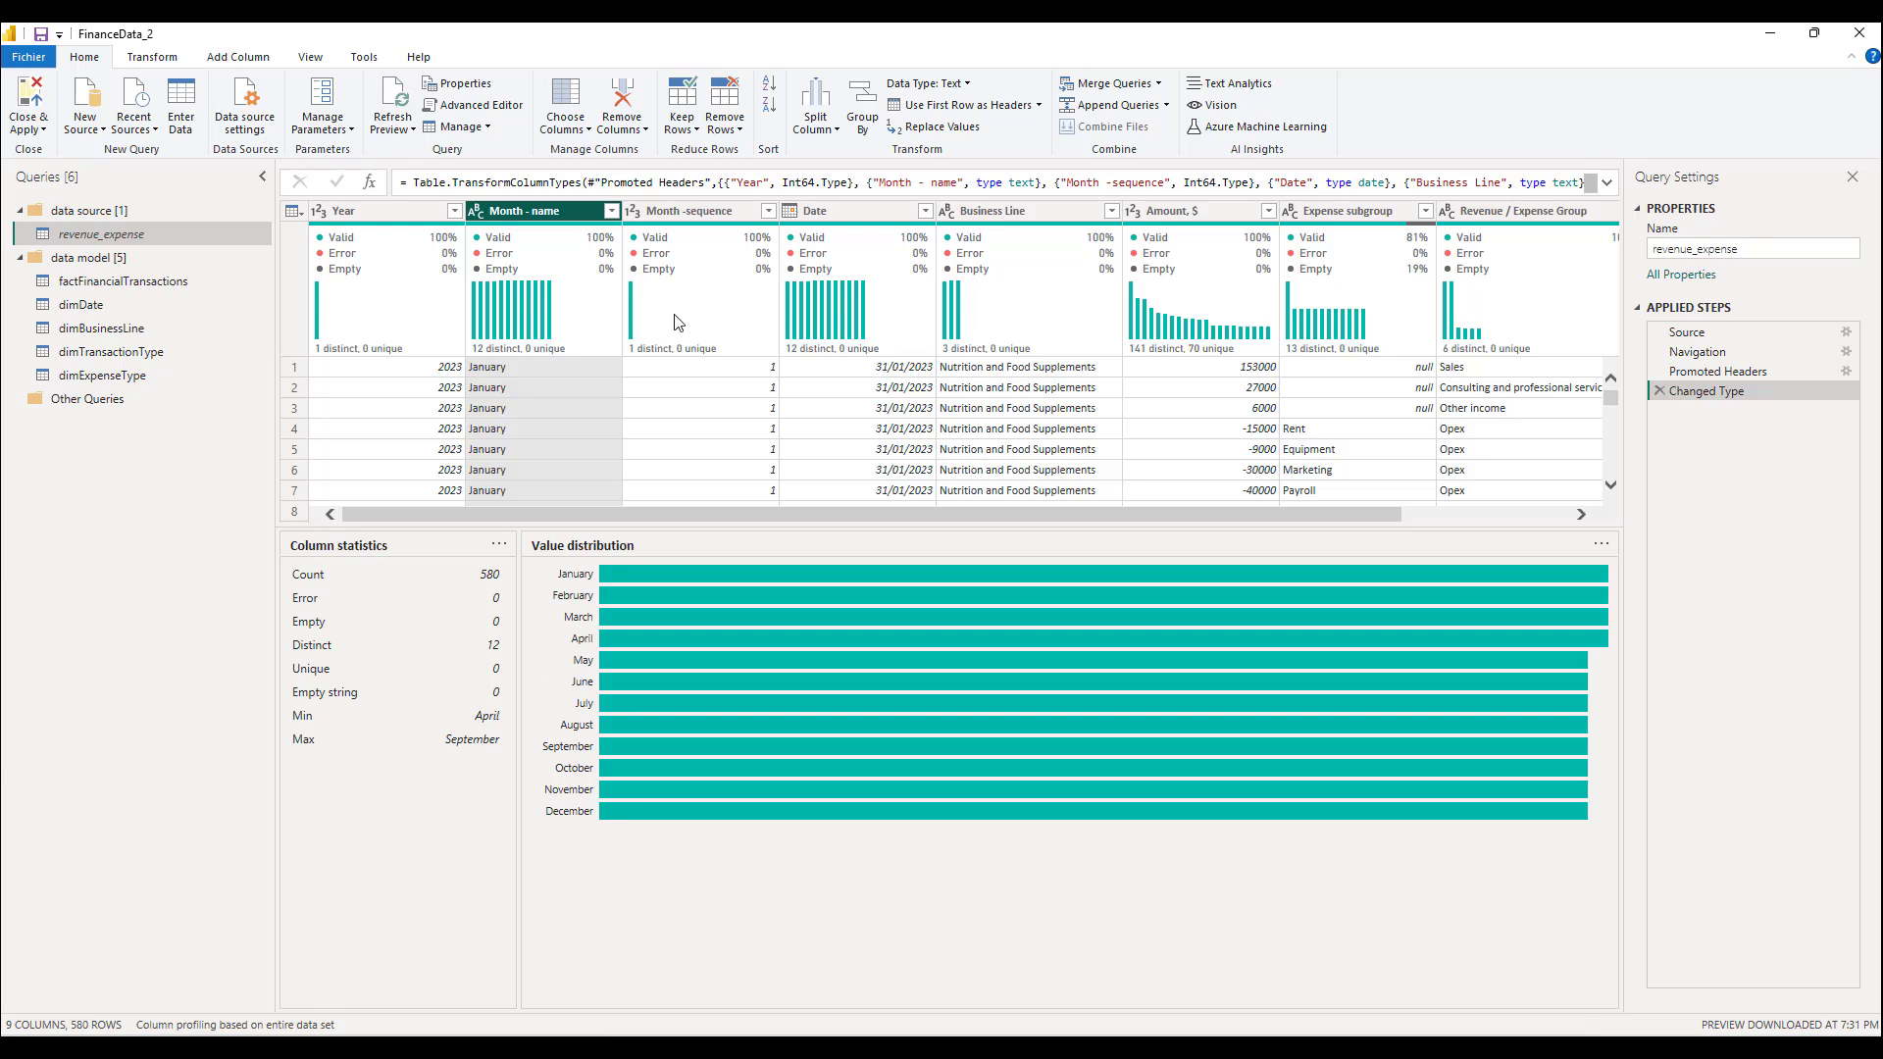
{"action": "left_click", "coordinate": [711, 218]}
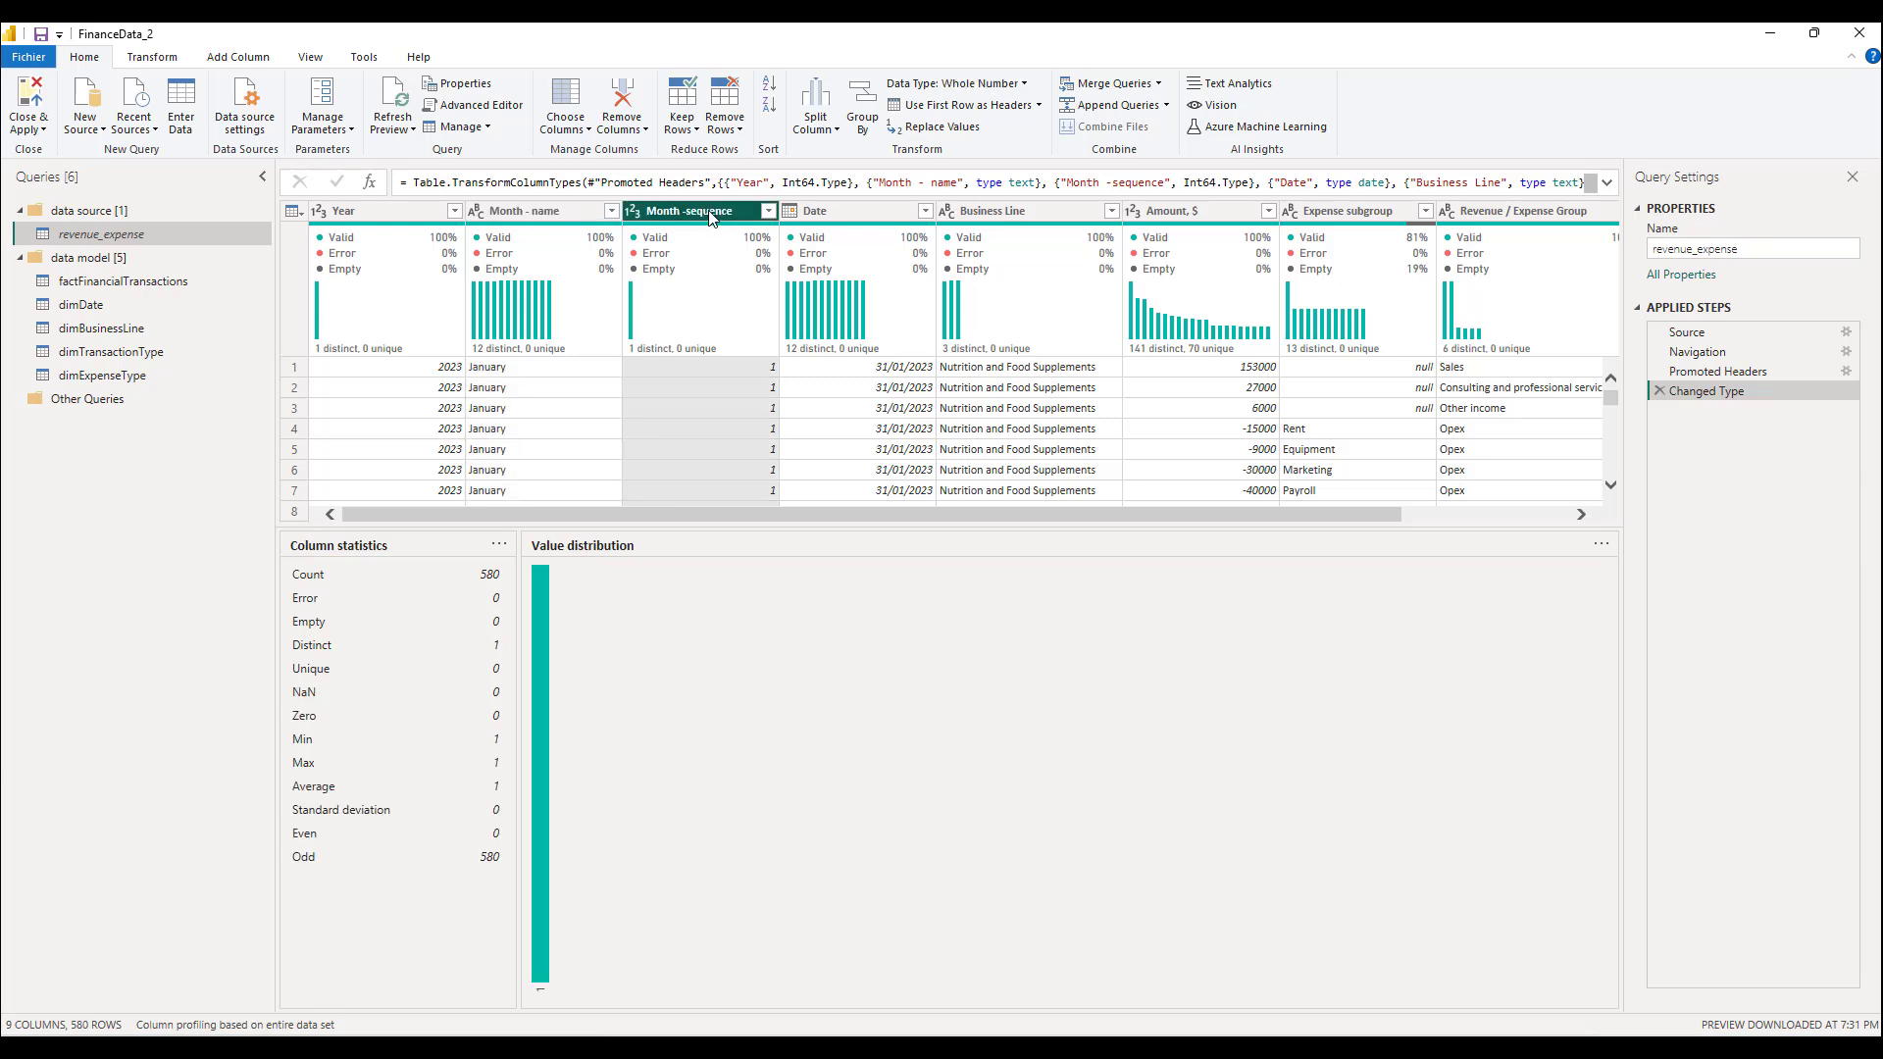
{"action": "left_click", "coordinate": [848, 208]}
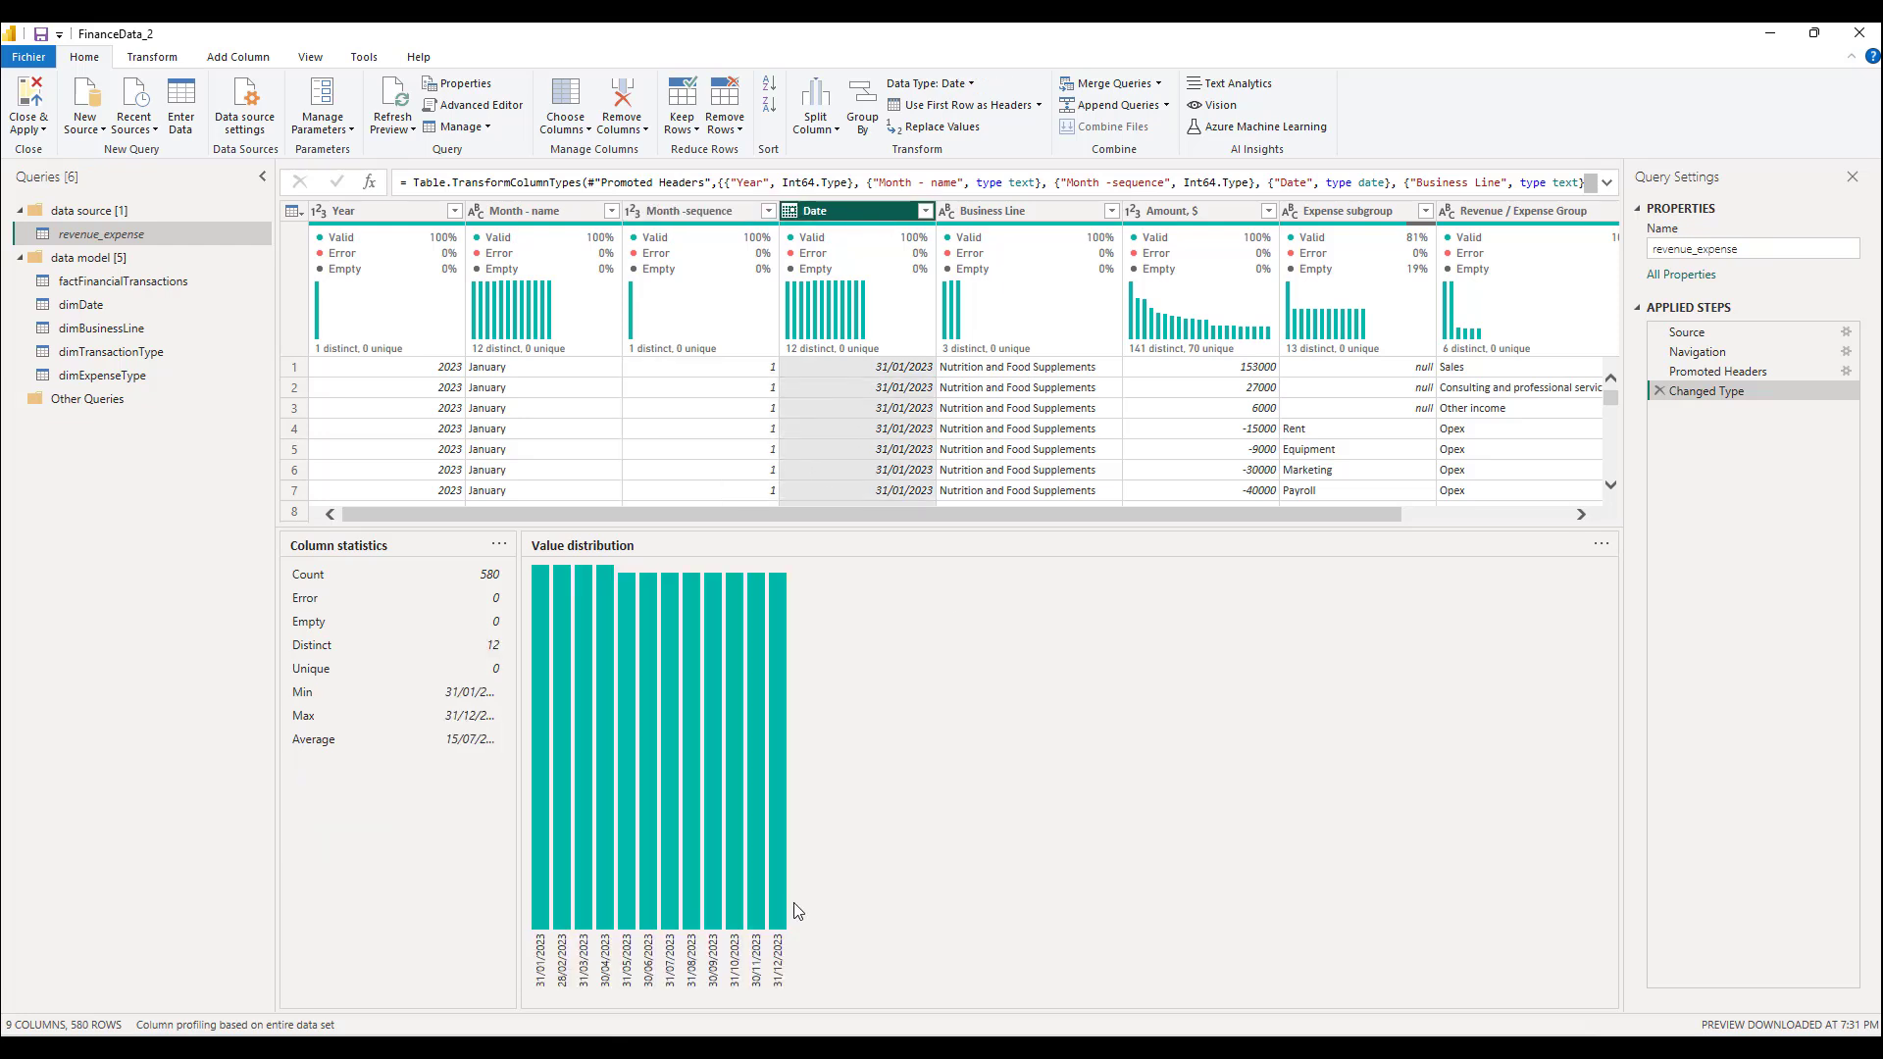
{"action": "left_click", "coordinate": [1020, 214]}
{"action": "left_click", "coordinate": [1203, 210]}
{"action": "left_click", "coordinate": [1348, 212]}
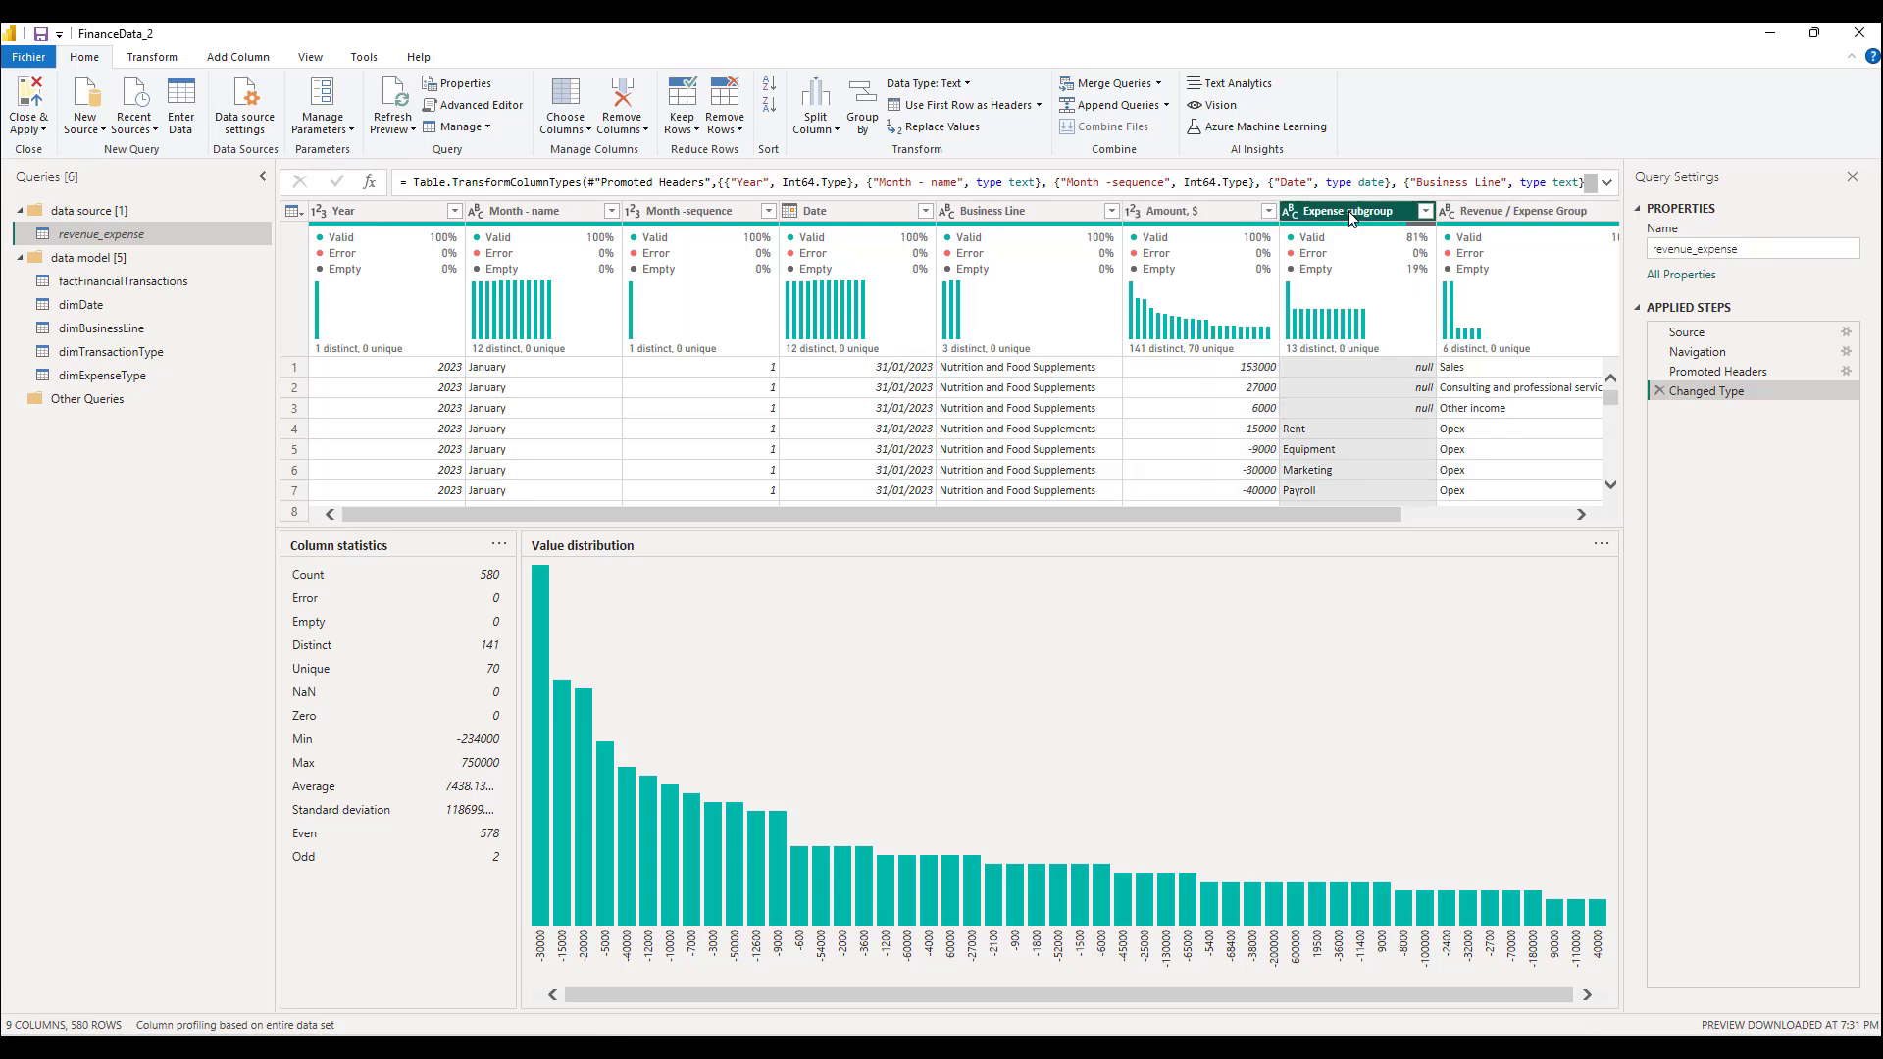
{"action": "left_click", "coordinate": [1510, 211]}
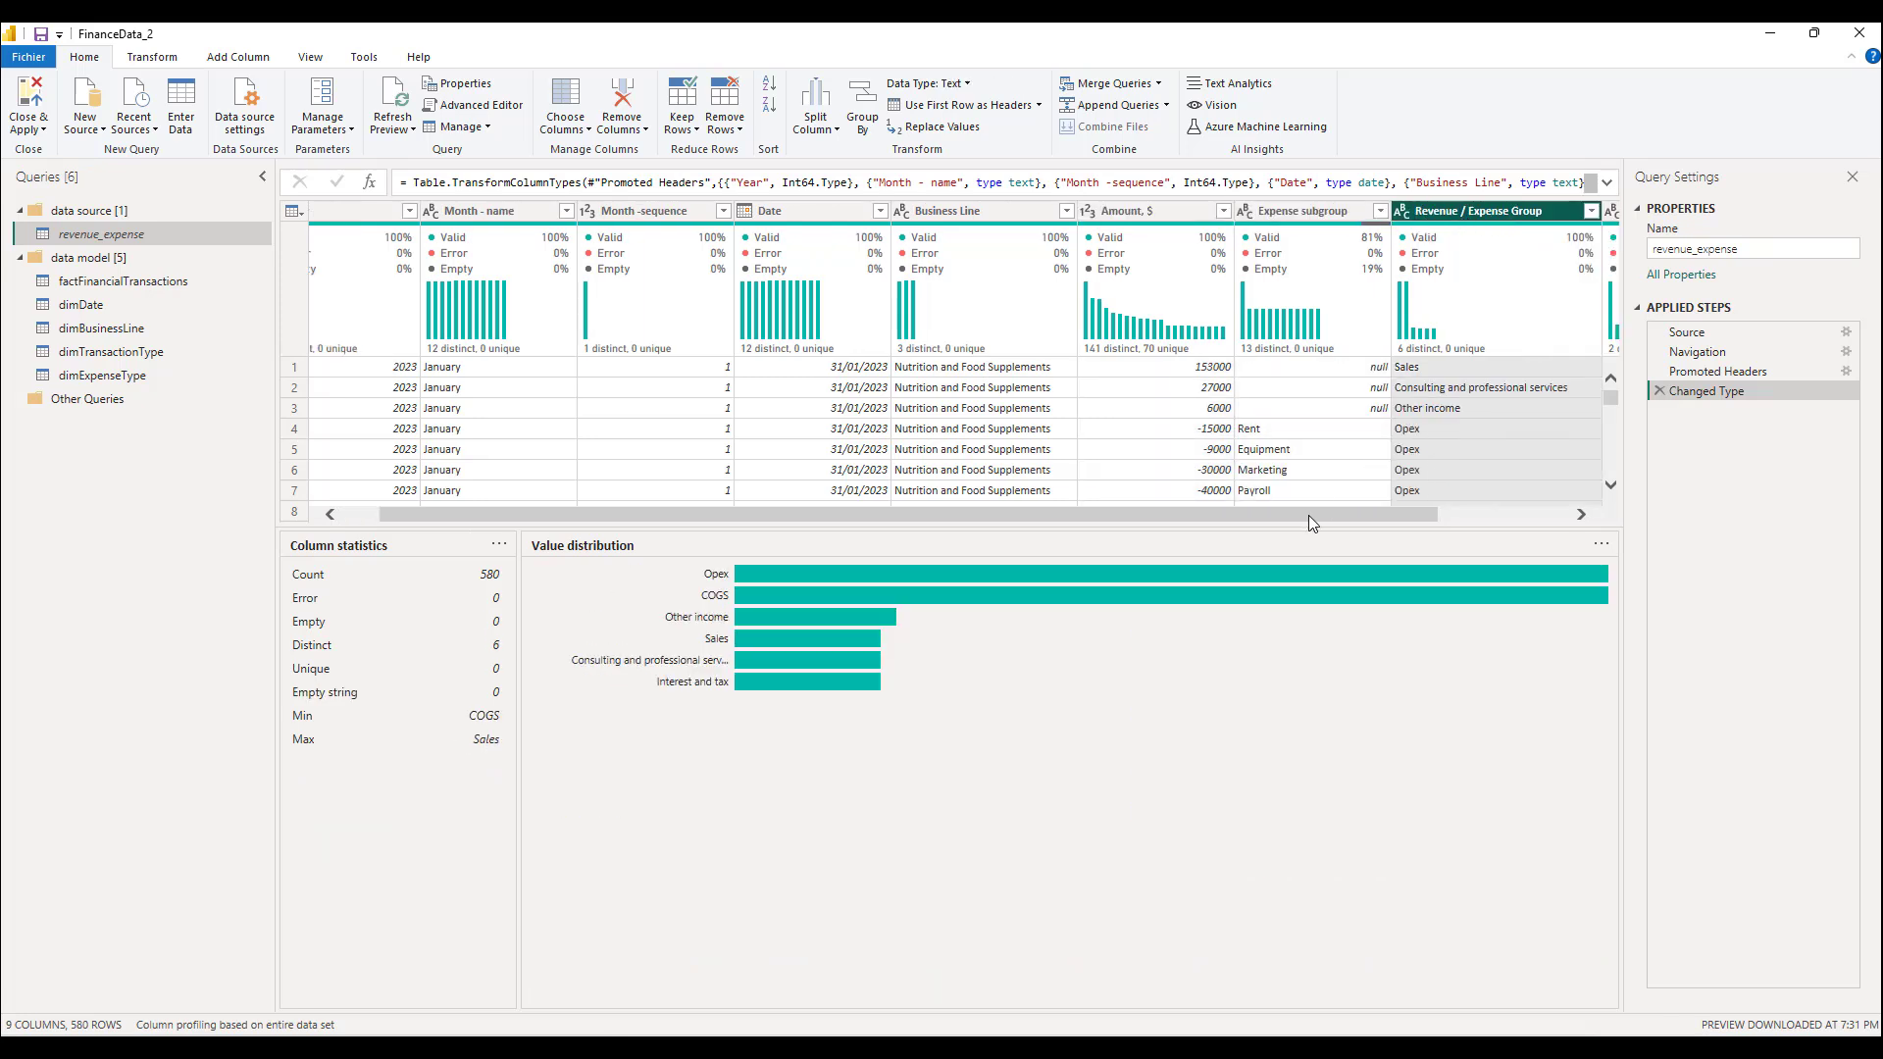
Profile the Revenue or expense column, then go back to Month - name and Year statistics
{"action": "left_click_drag", "start_coordinate": [1309, 518], "coordinate": [1439, 518]}
{"action": "left_click", "coordinate": [1511, 211]}
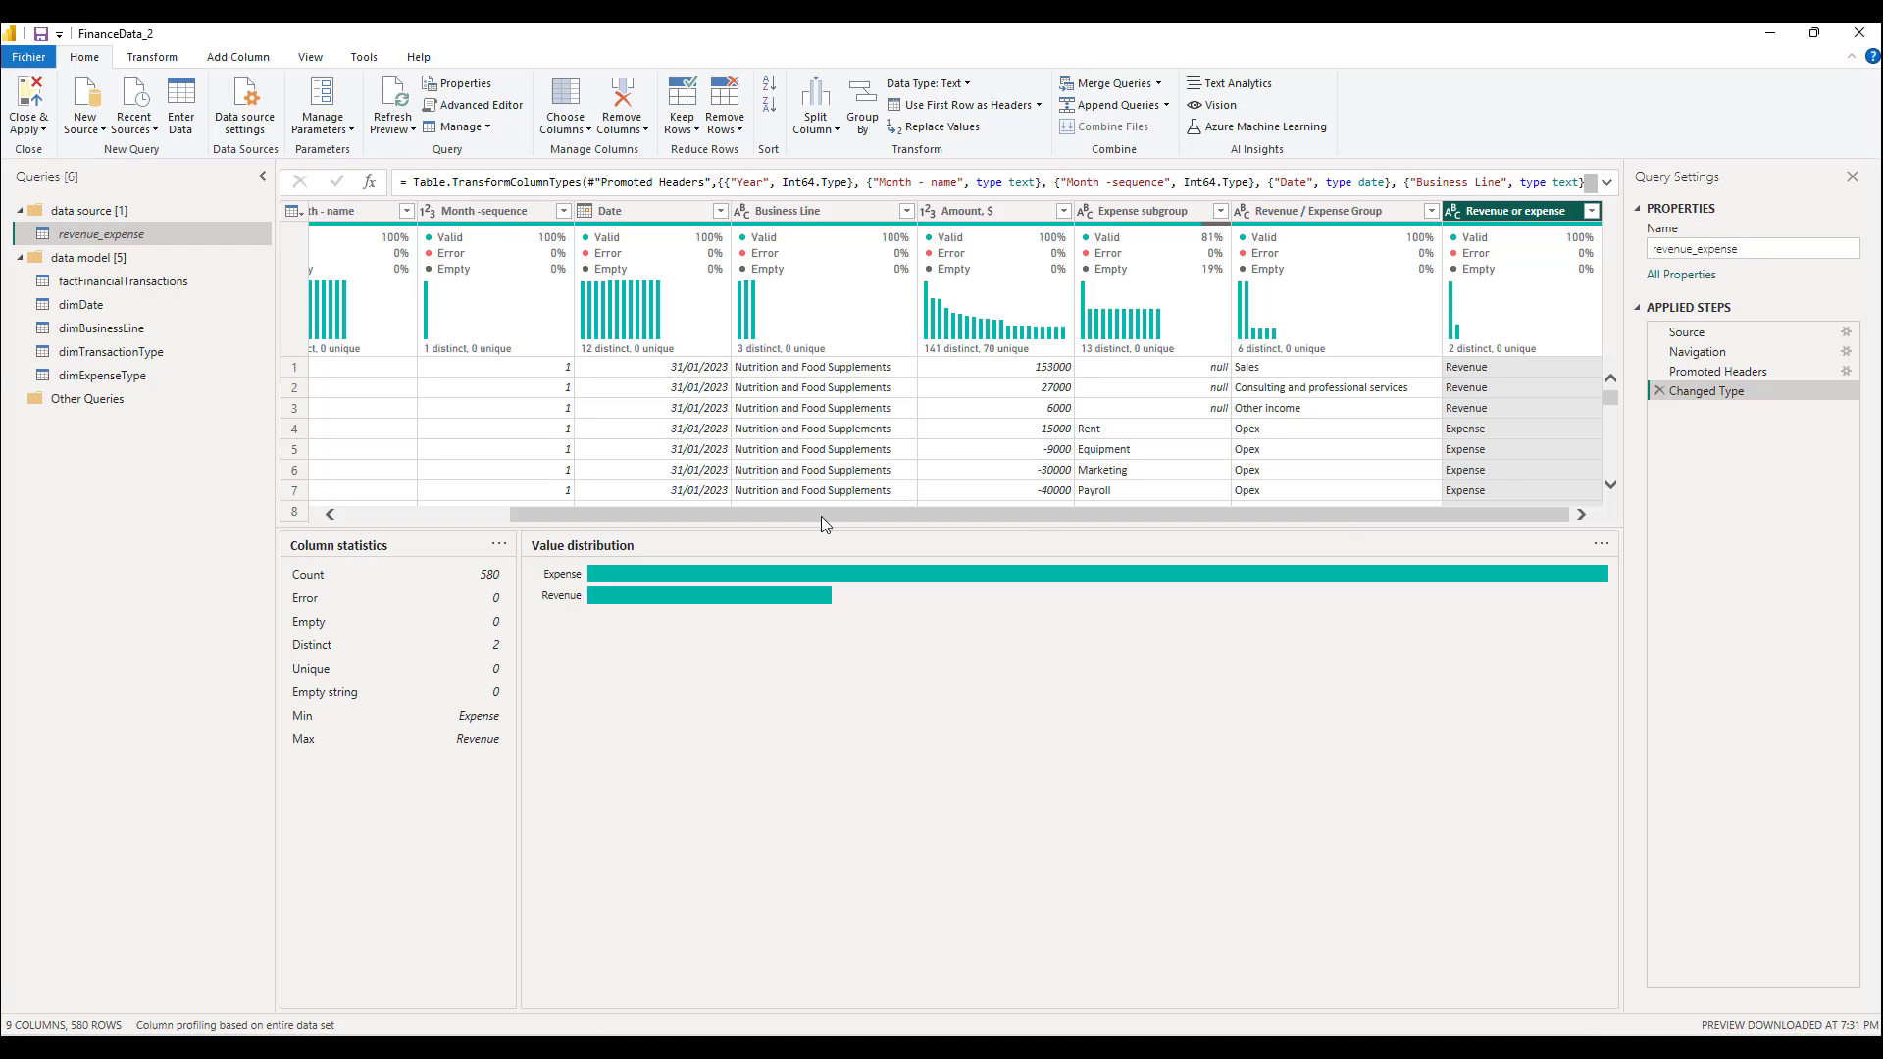
{"action": "left_click_drag", "start_coordinate": [591, 518], "coordinate": [371, 520]}
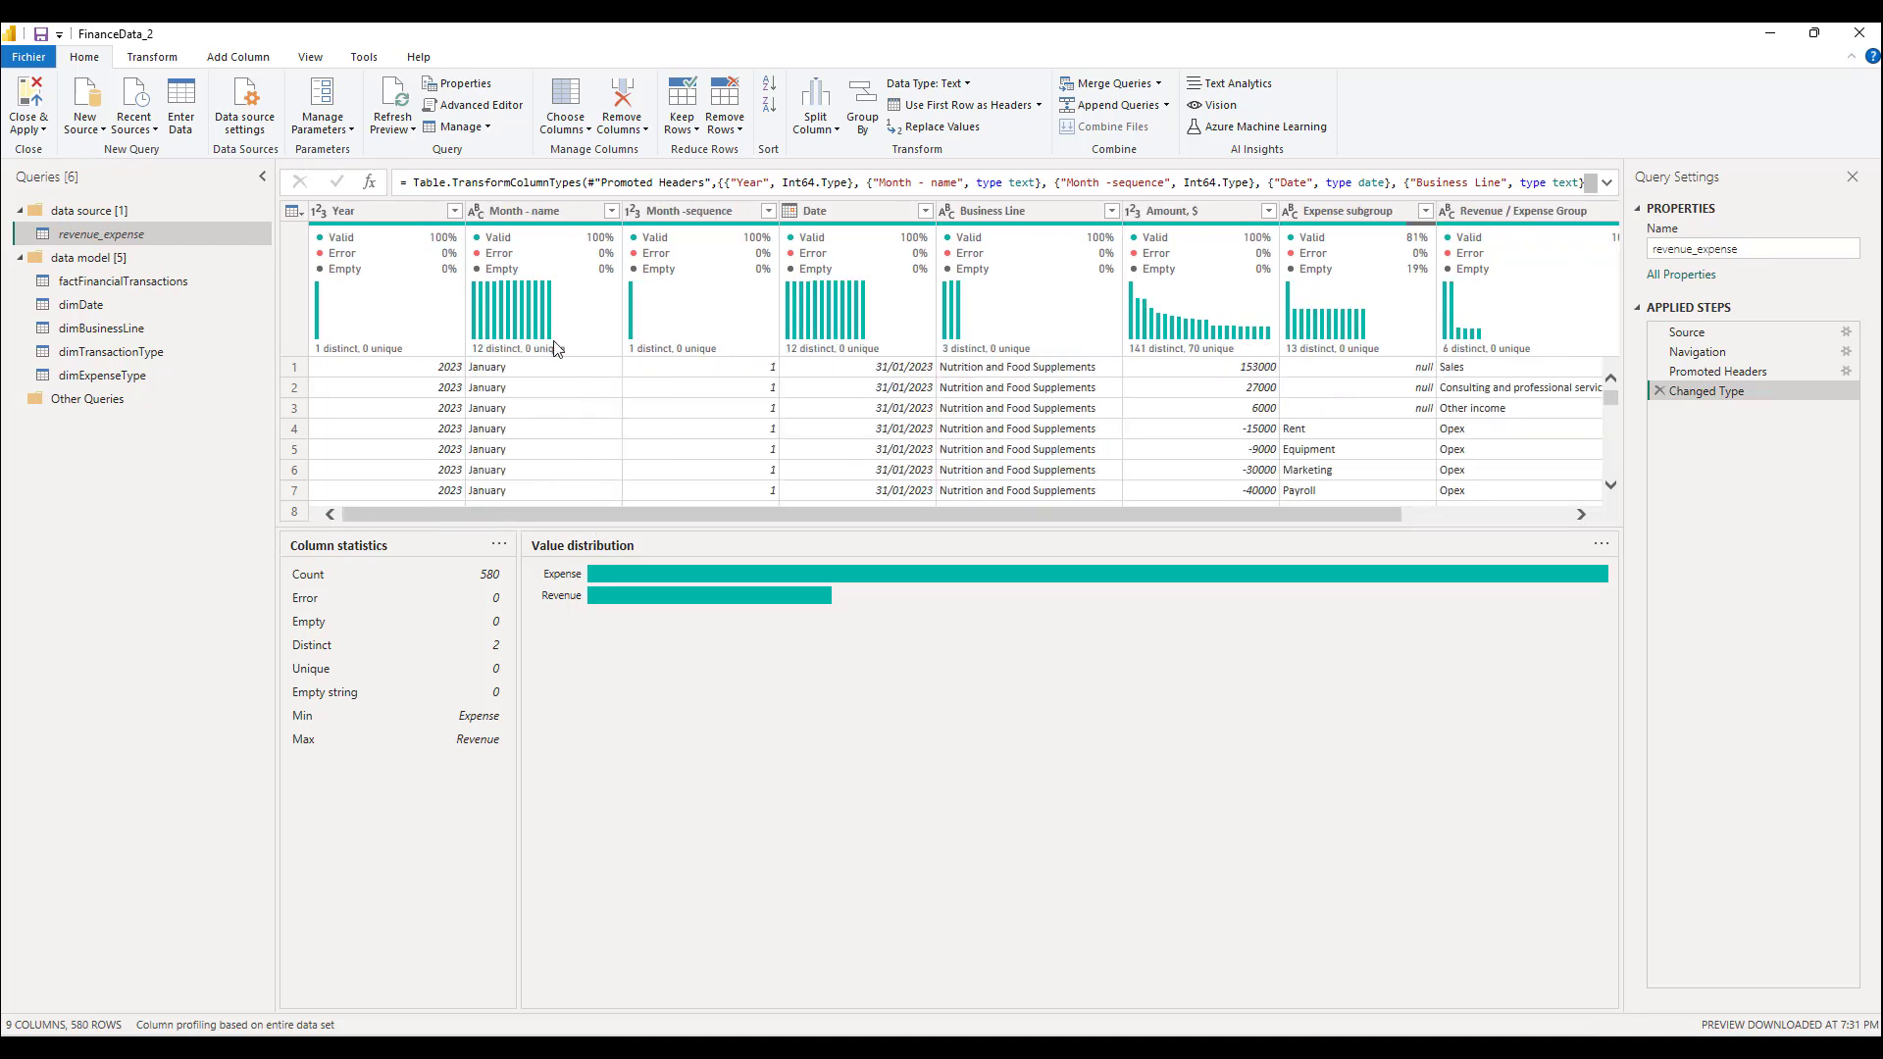
{"action": "left_click", "coordinate": [530, 211]}
{"action": "left_click", "coordinate": [382, 211]}
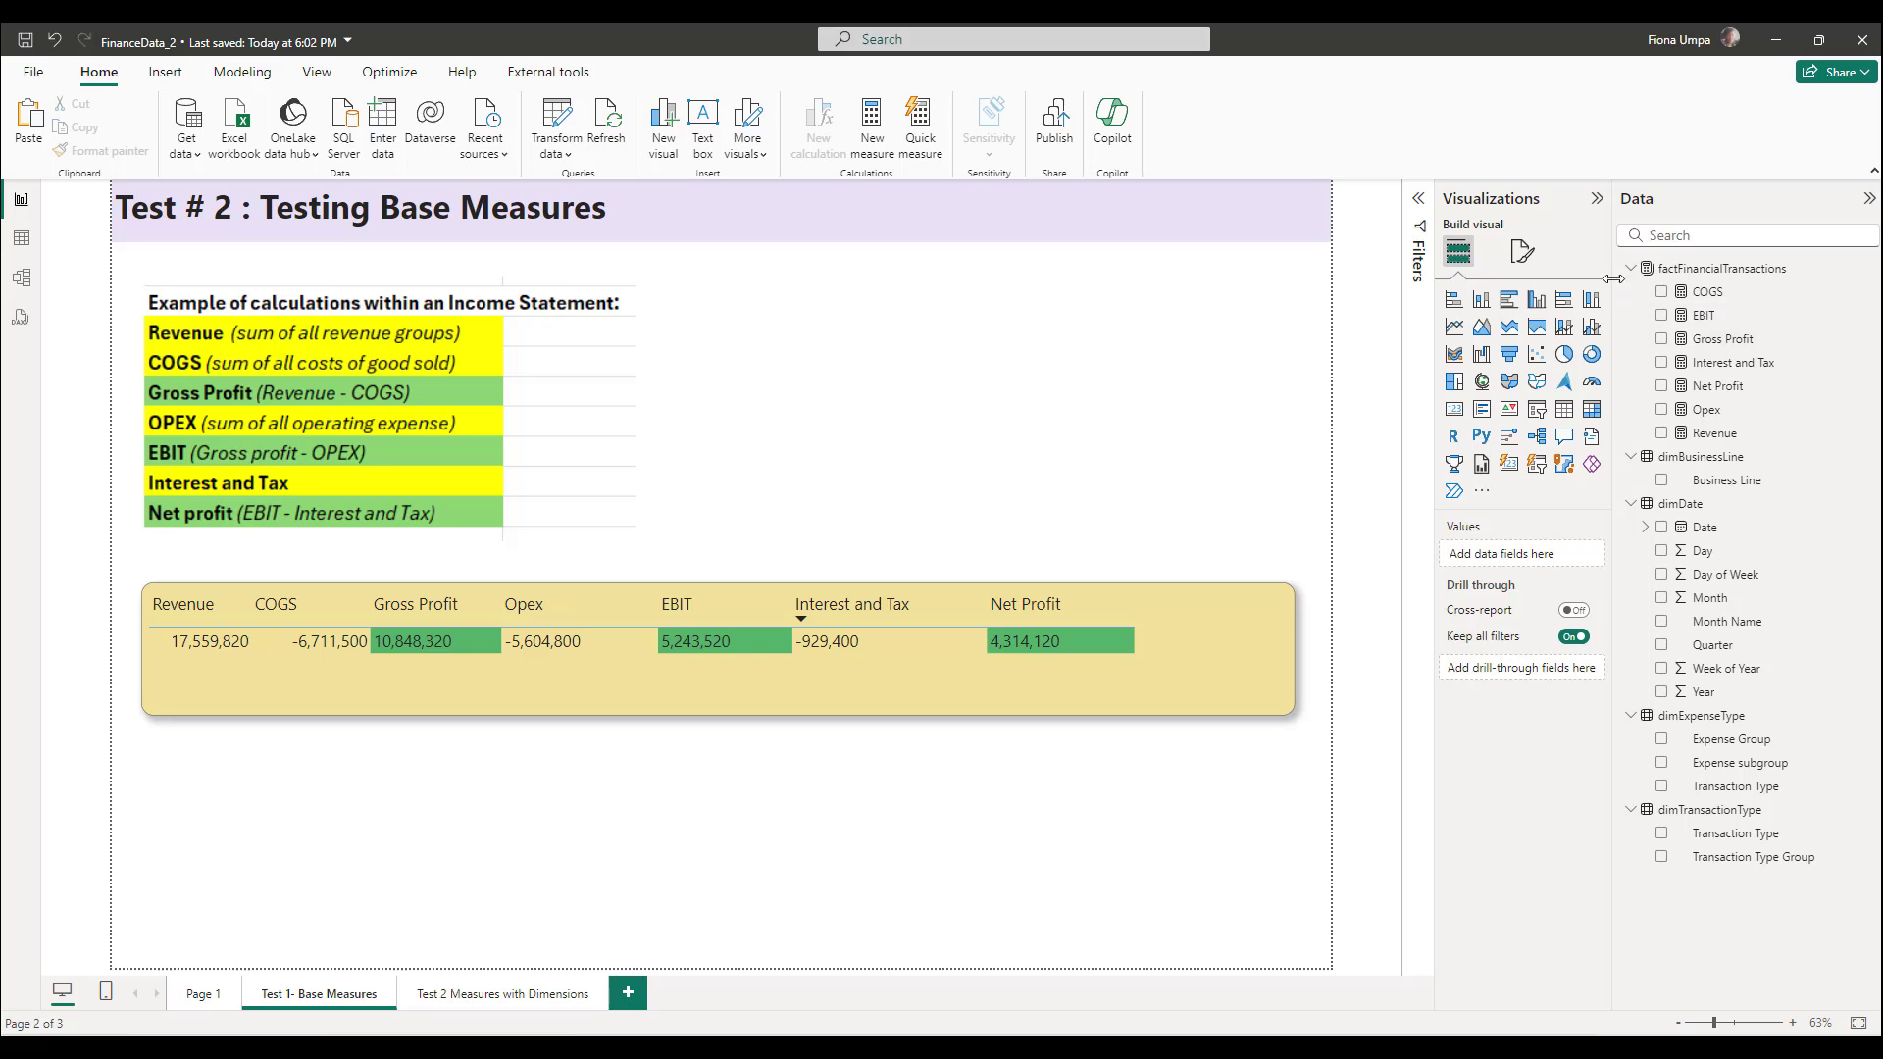
Widen the Data pane and show the Revenue measure's CALCULATE/SUM formula filtered to "Revenue"
{"action": "left_click_drag", "start_coordinate": [1613, 279], "coordinate": [1511, 281]}
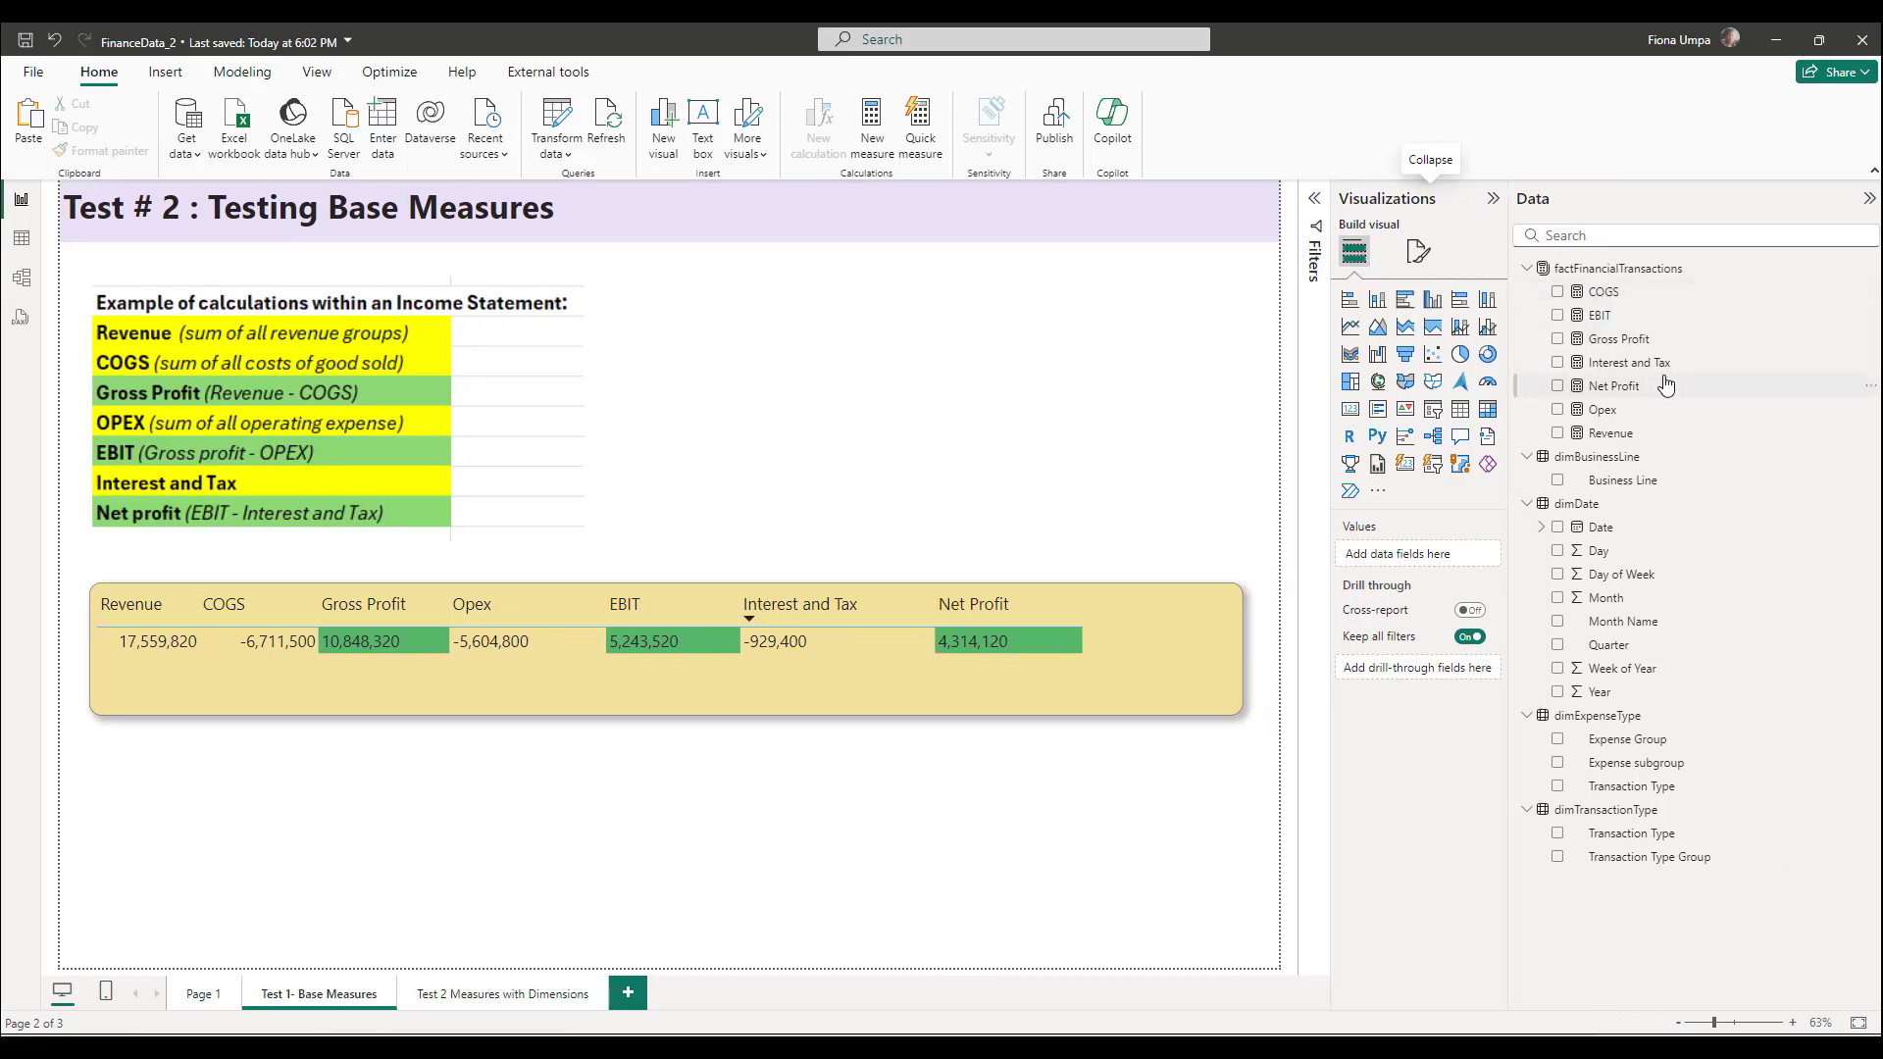
{"action": "left_click", "coordinate": [1621, 436]}
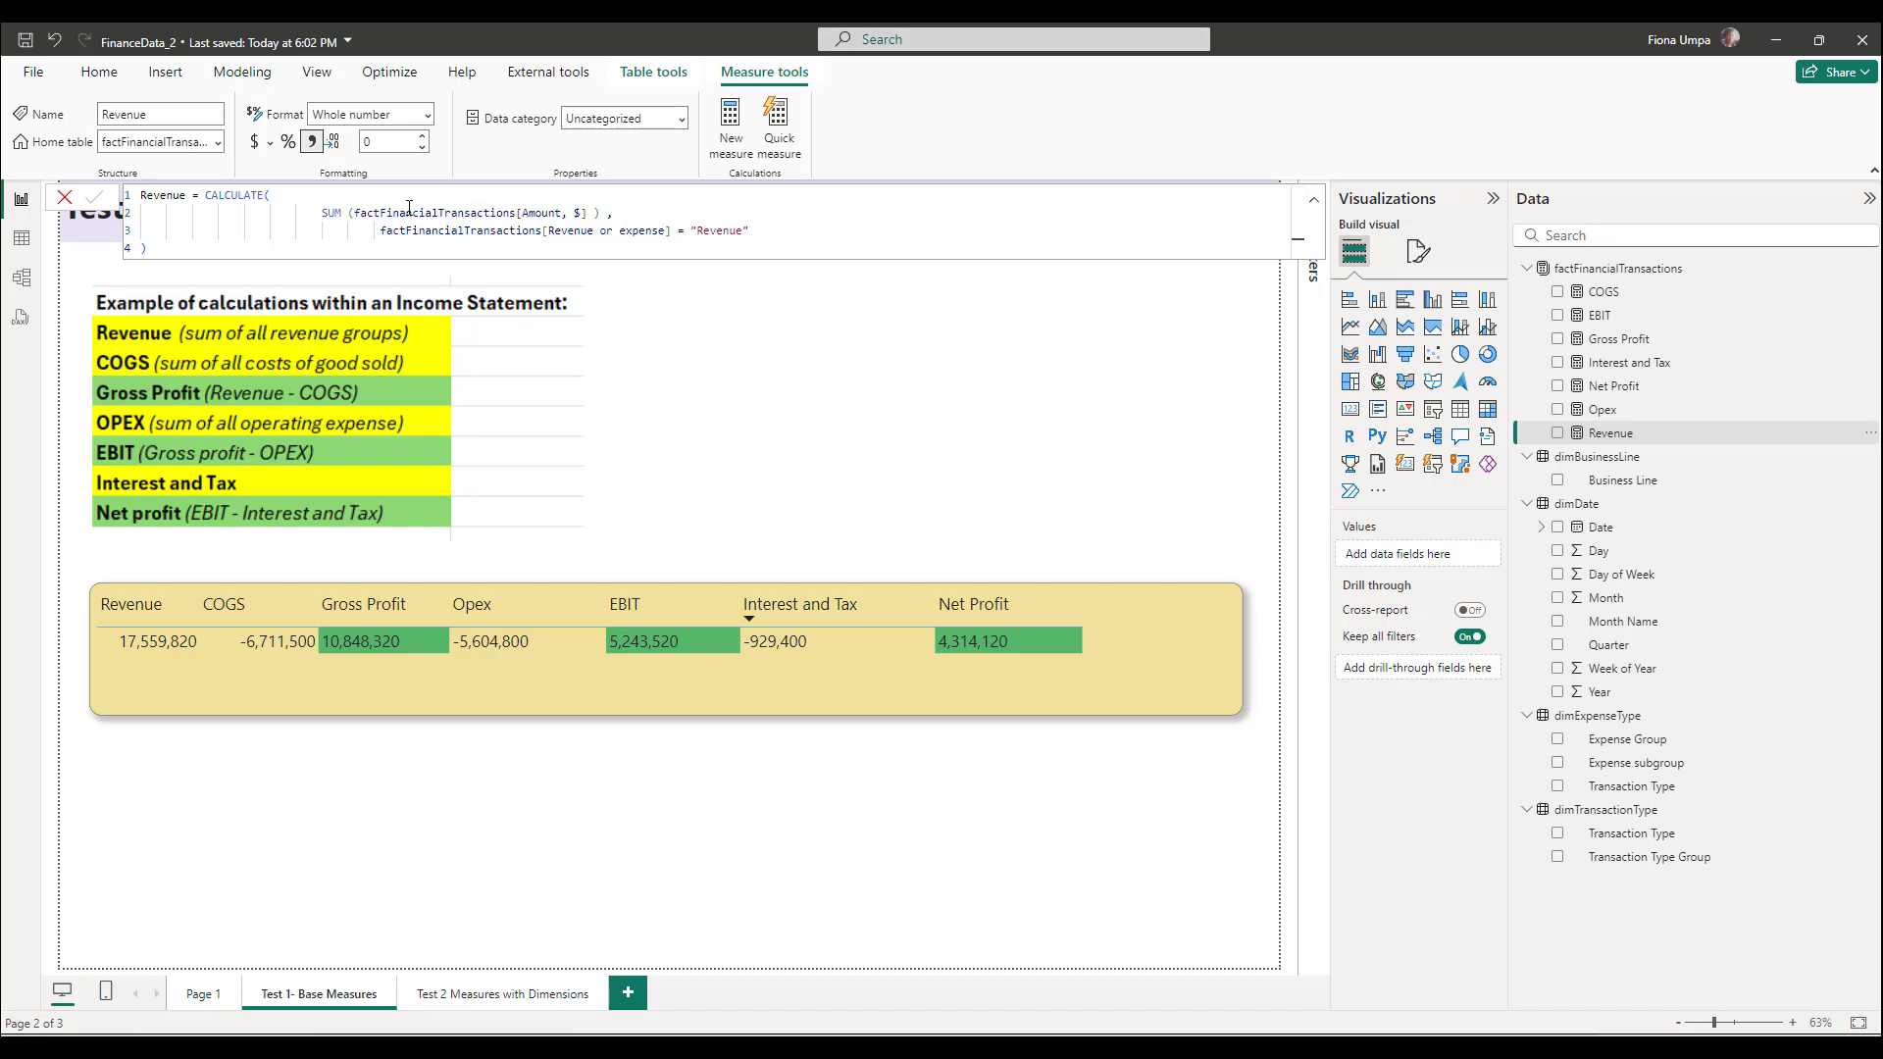
{"action": "left_click", "coordinate": [317, 217]}
{"action": "left_click", "coordinate": [761, 229]}
Highlight the Revenue total 17,559,820 in the measures table, then clear the highlight
{"action": "left_click", "coordinate": [149, 650]}
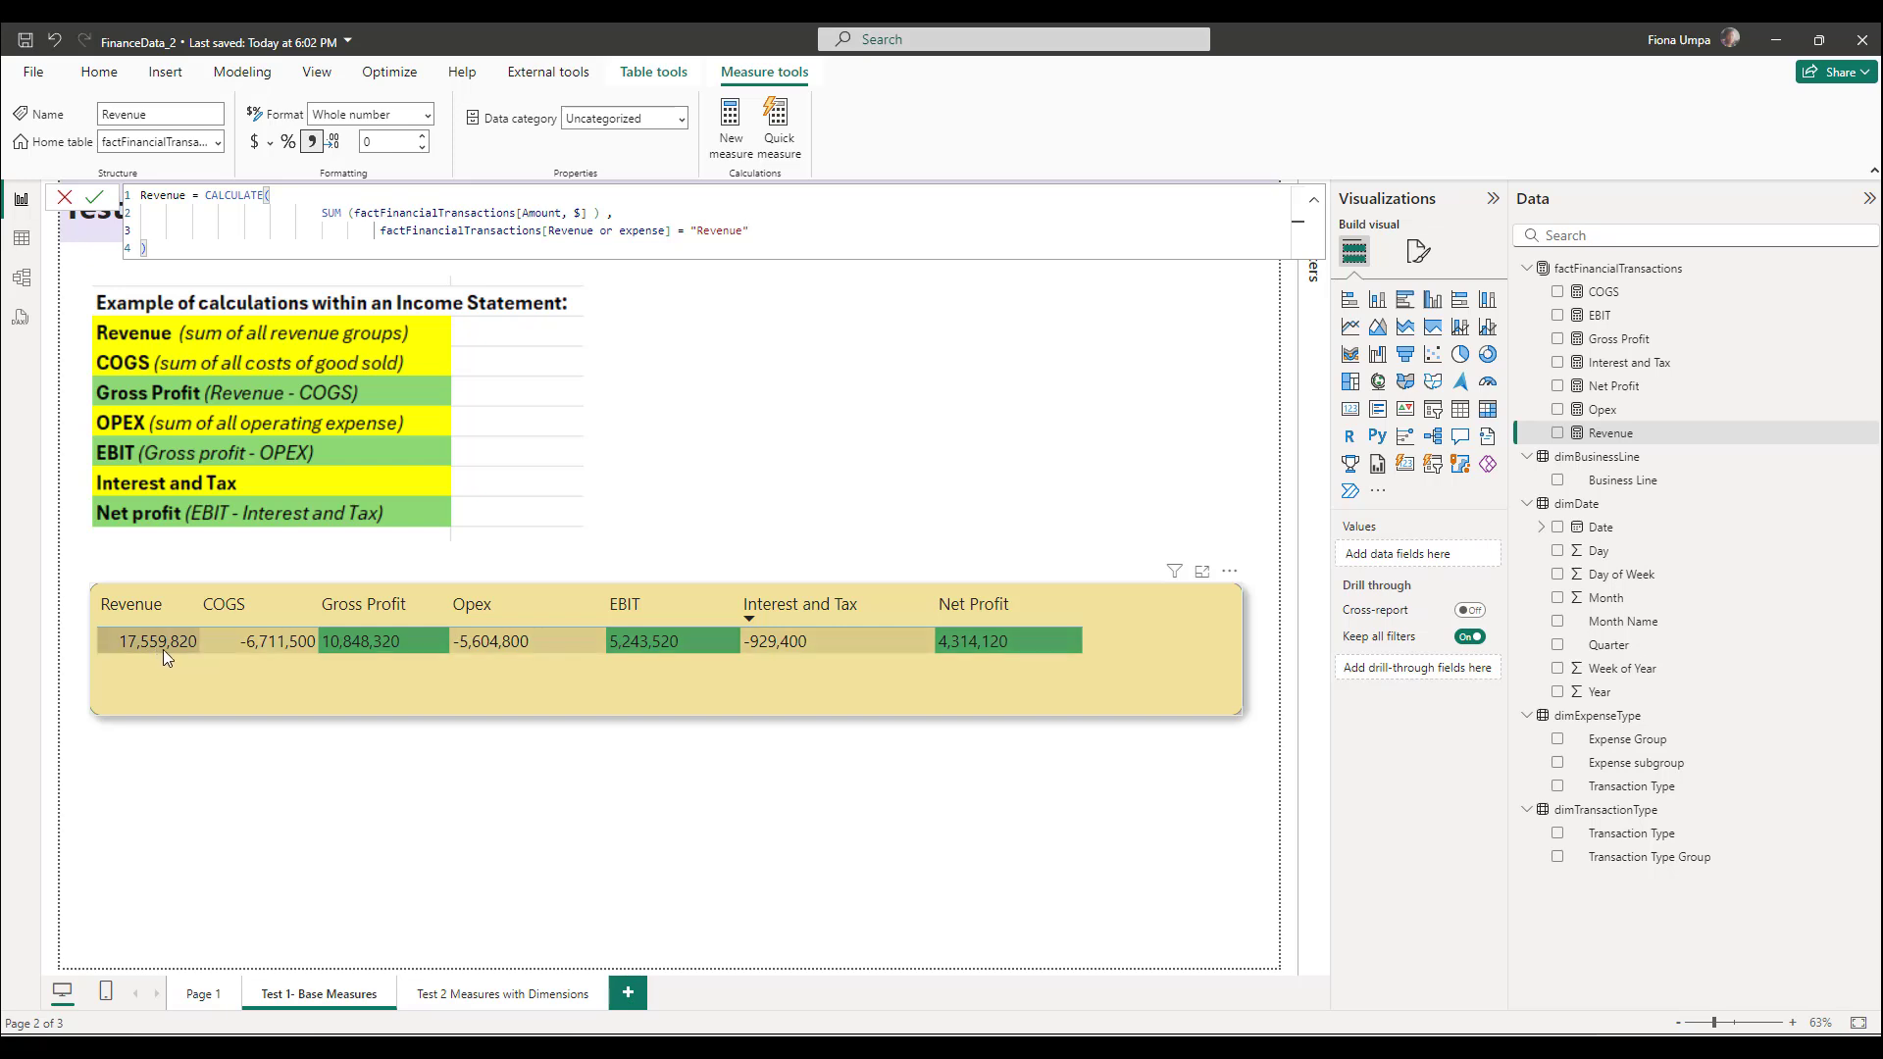
{"action": "left_click", "coordinate": [195, 671]}
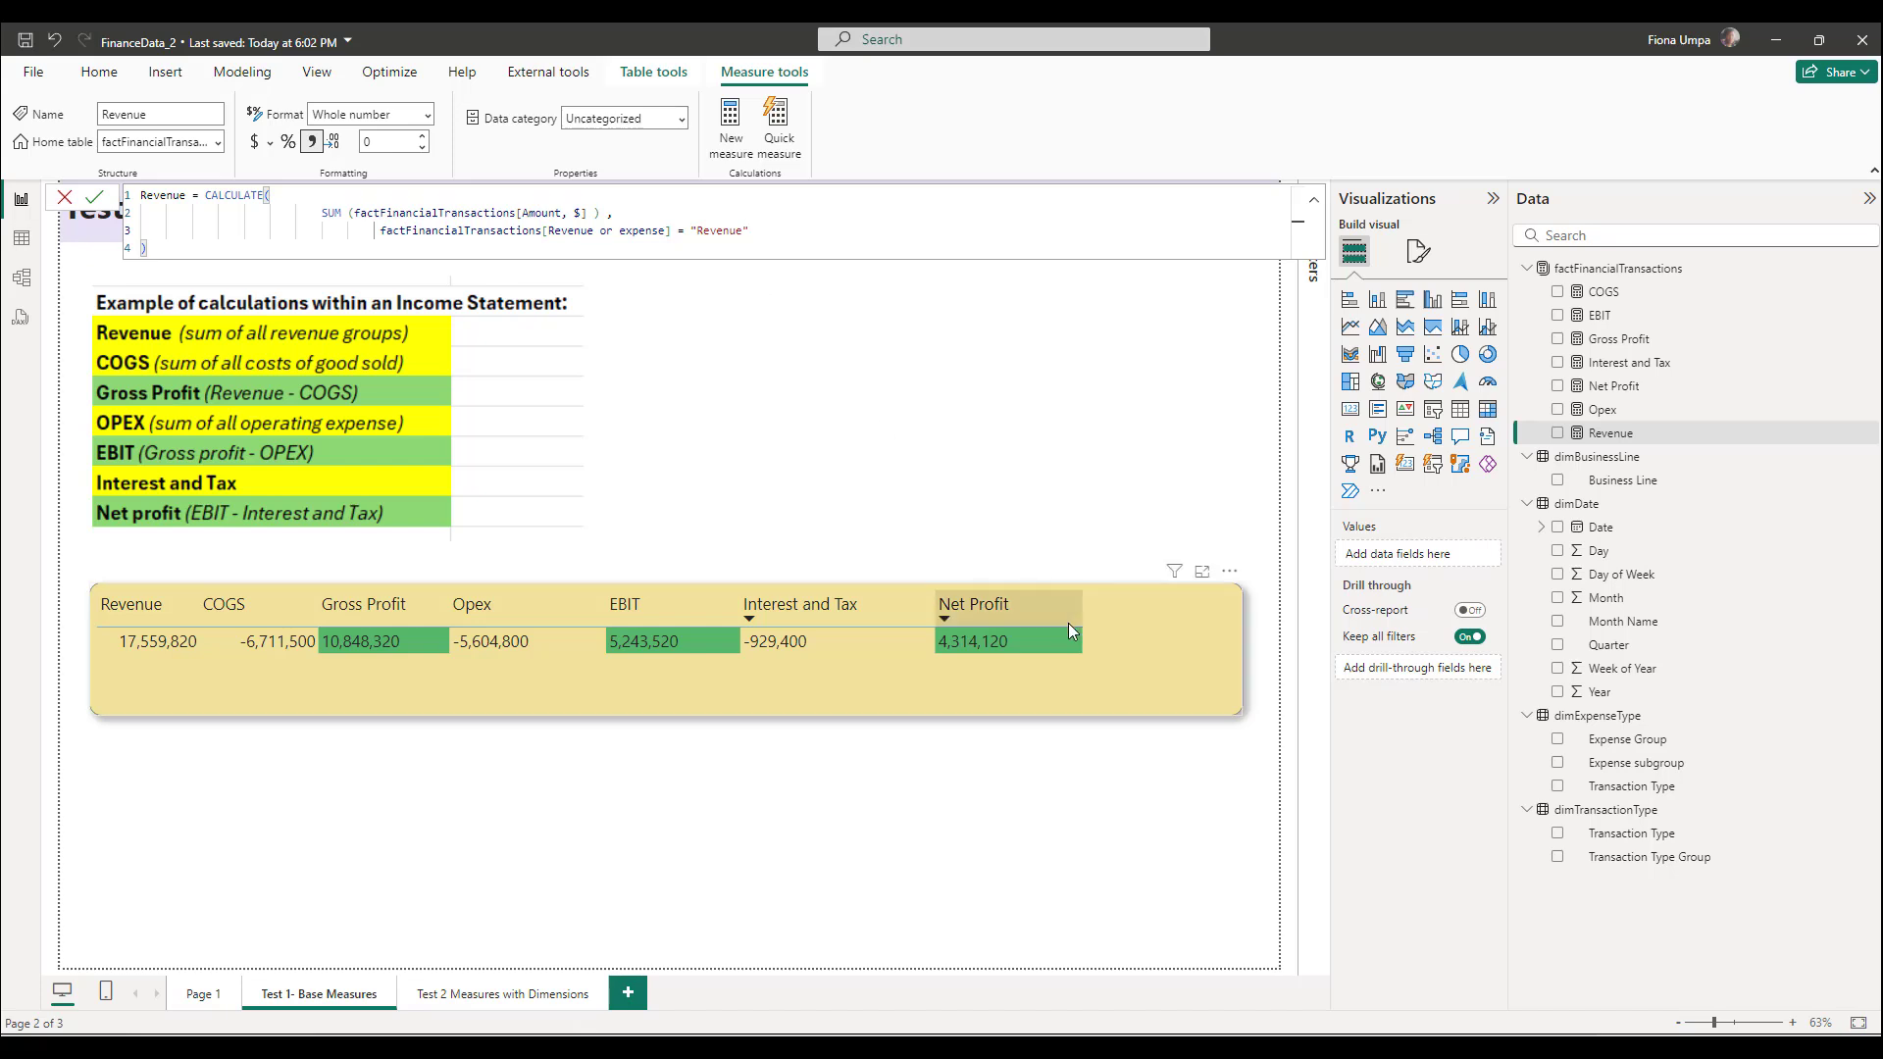
{"action": "mouse_move", "coordinate": [1112, 1048]}
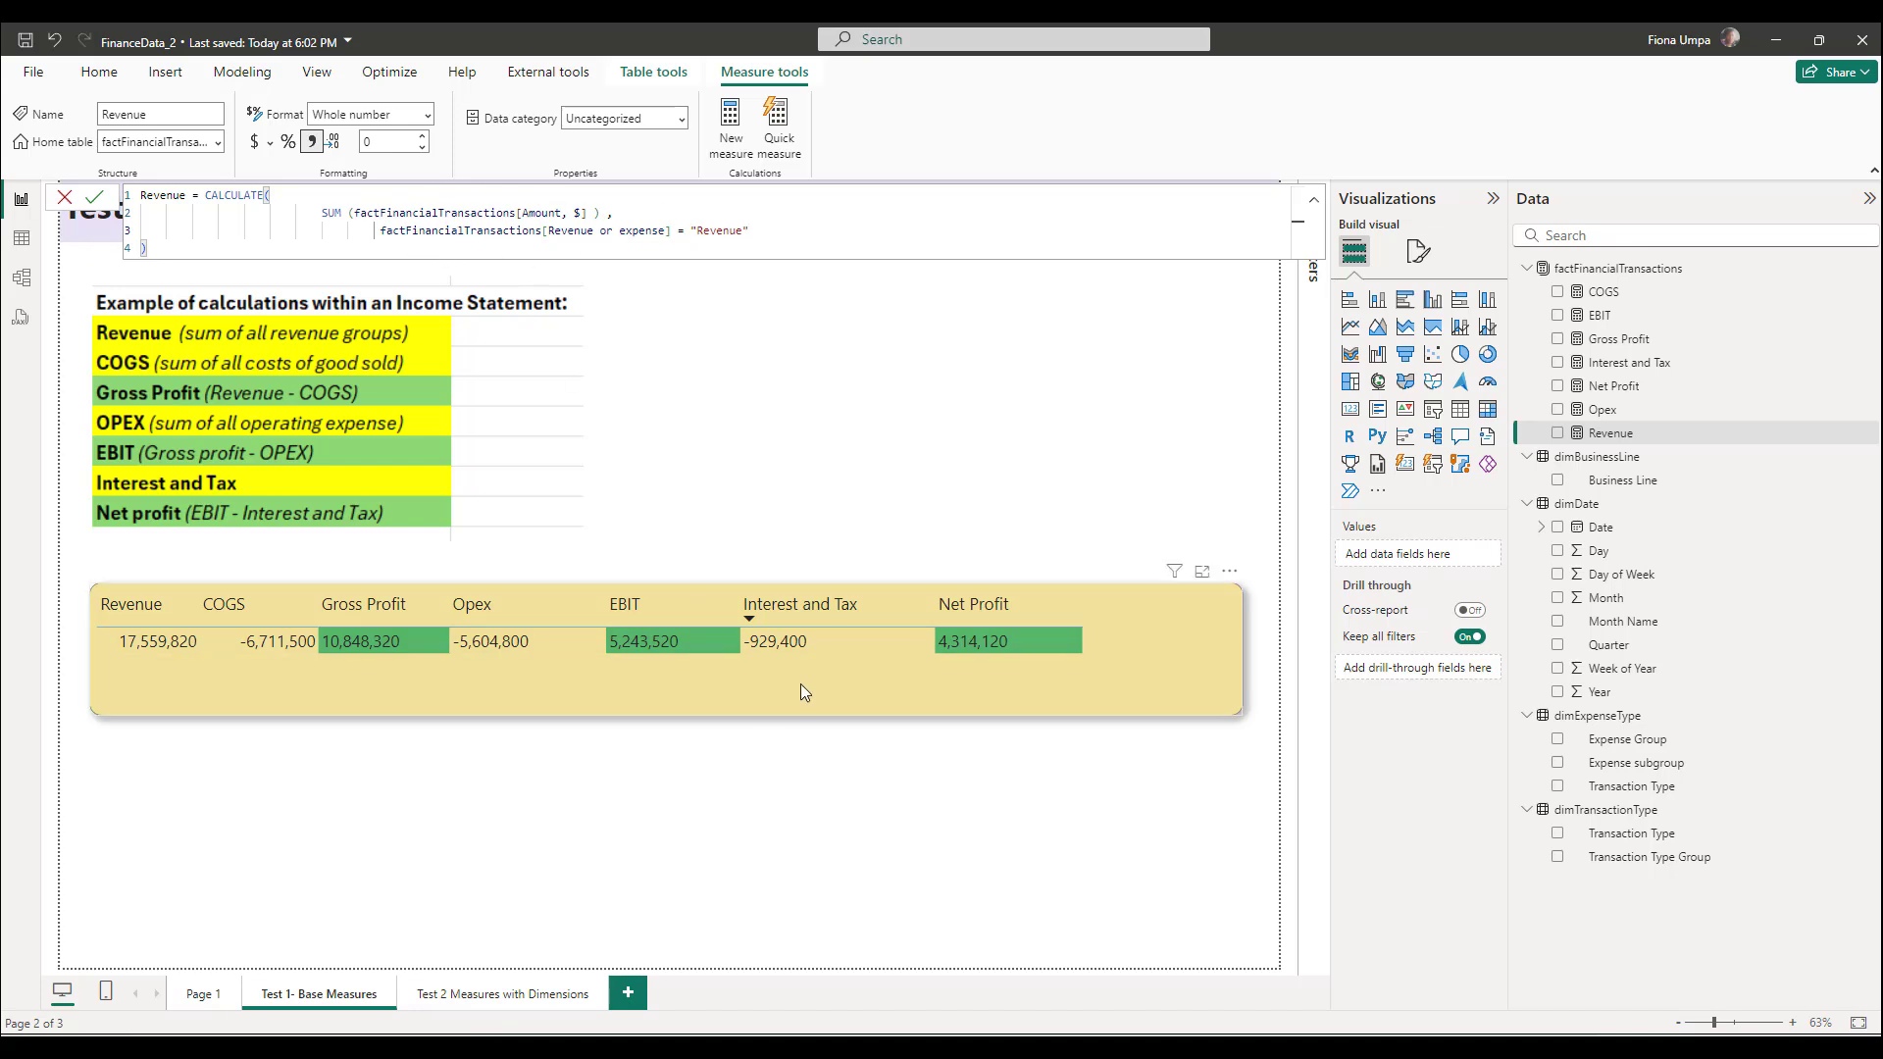
{"action": "left_click", "coordinate": [155, 652]}
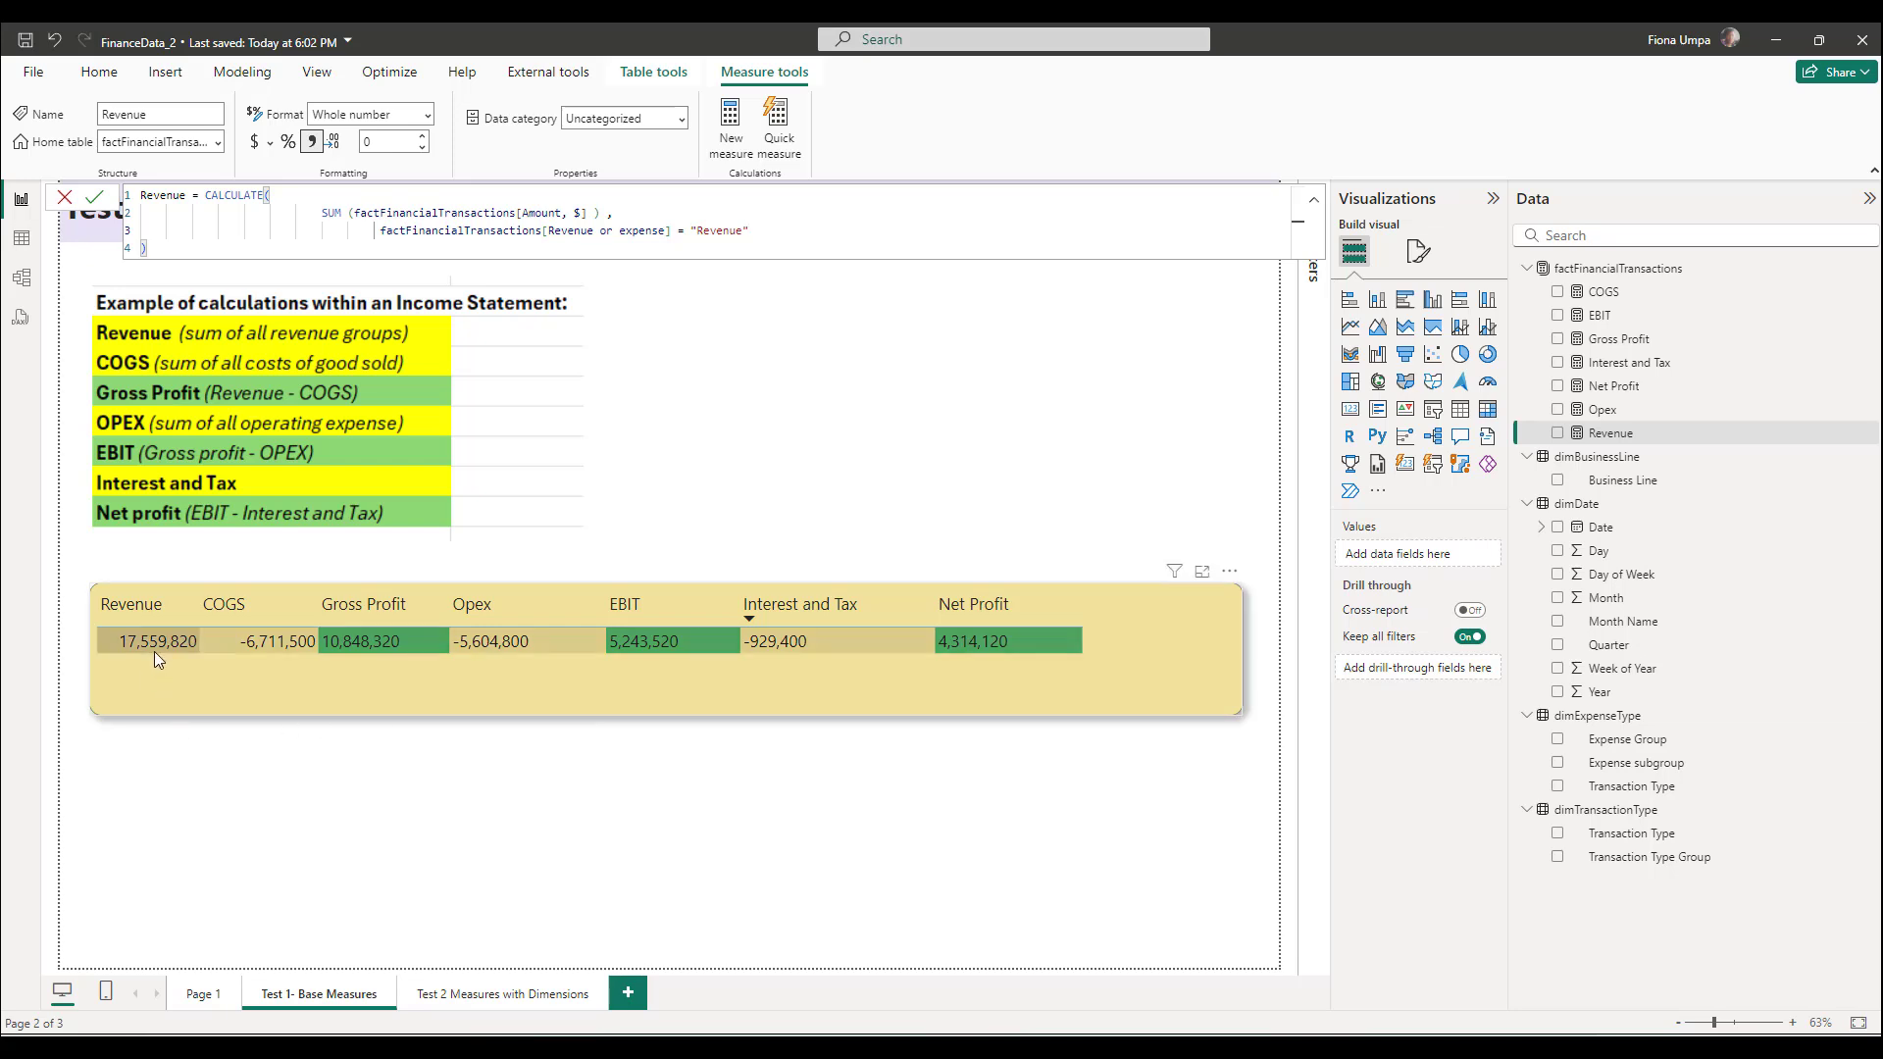
{"action": "left_click", "coordinate": [802, 894]}
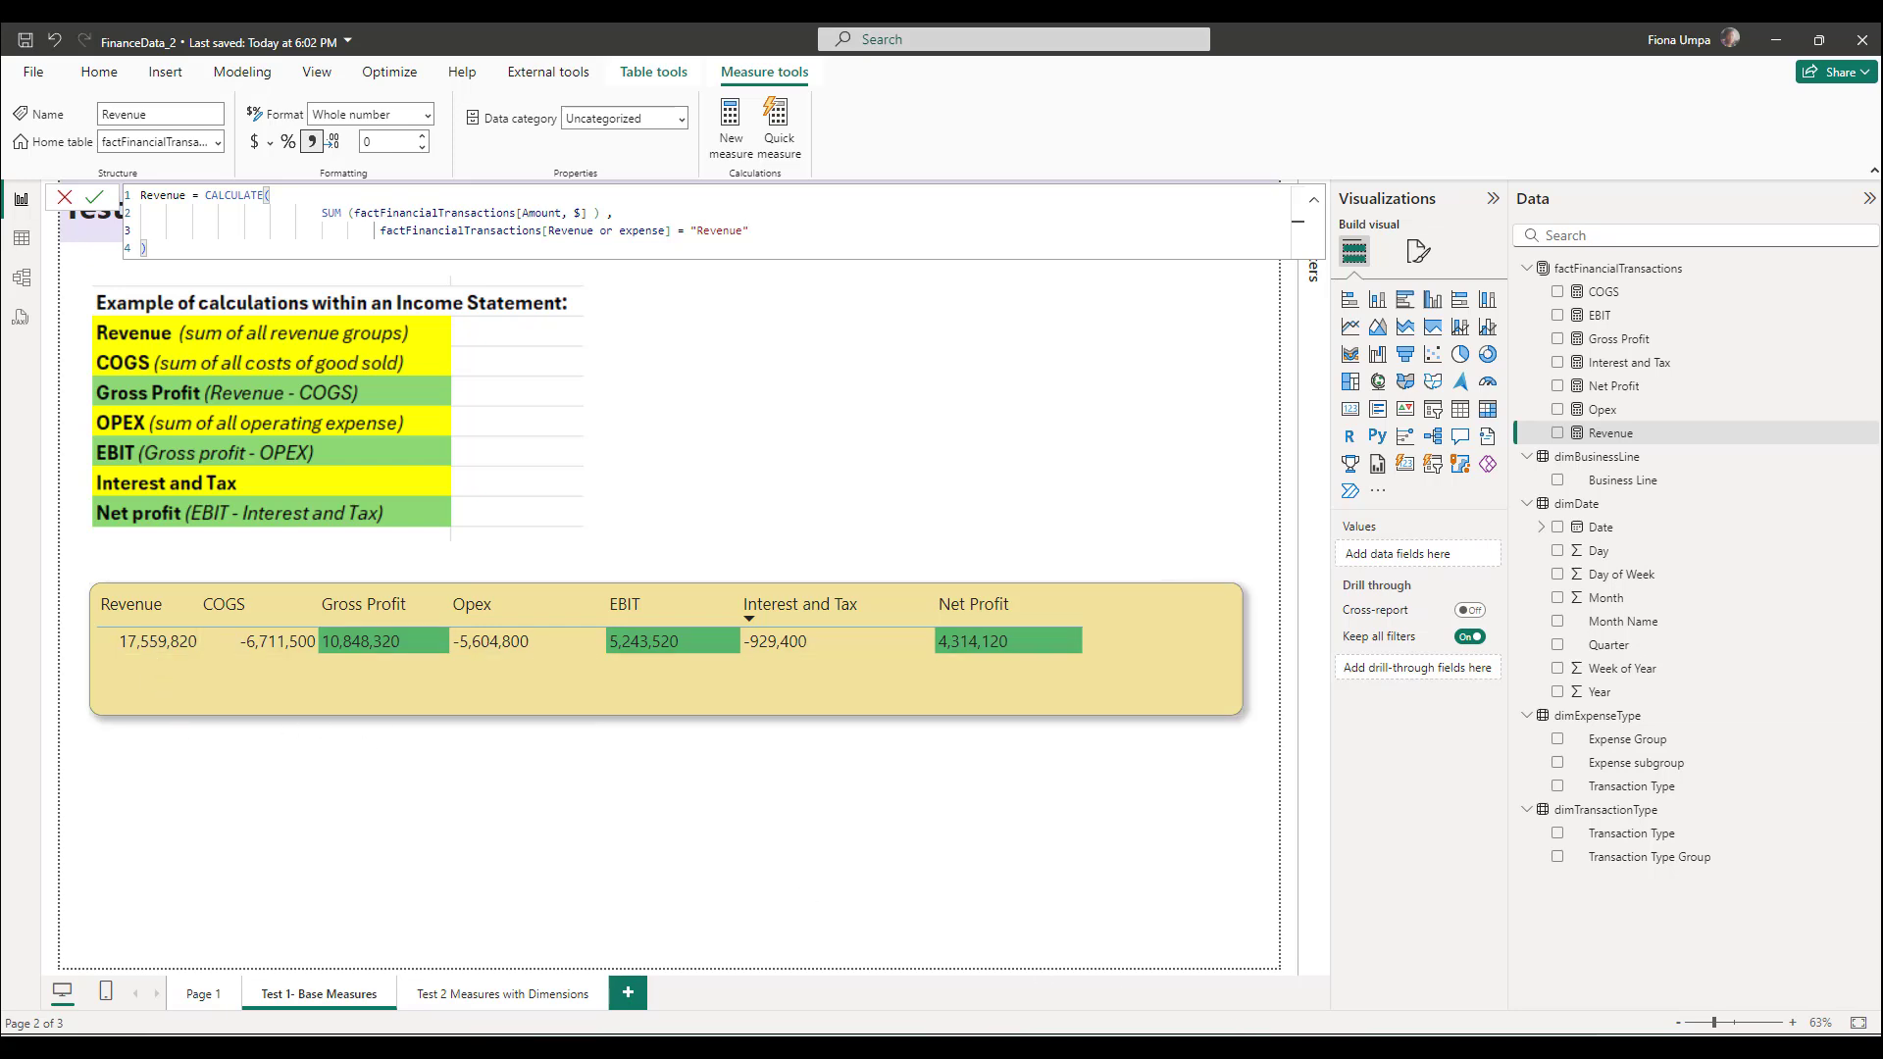
In the Excel source, filter Revenue or expense to Revenue rows only
{"action": "key", "text": "alt+Tab"}
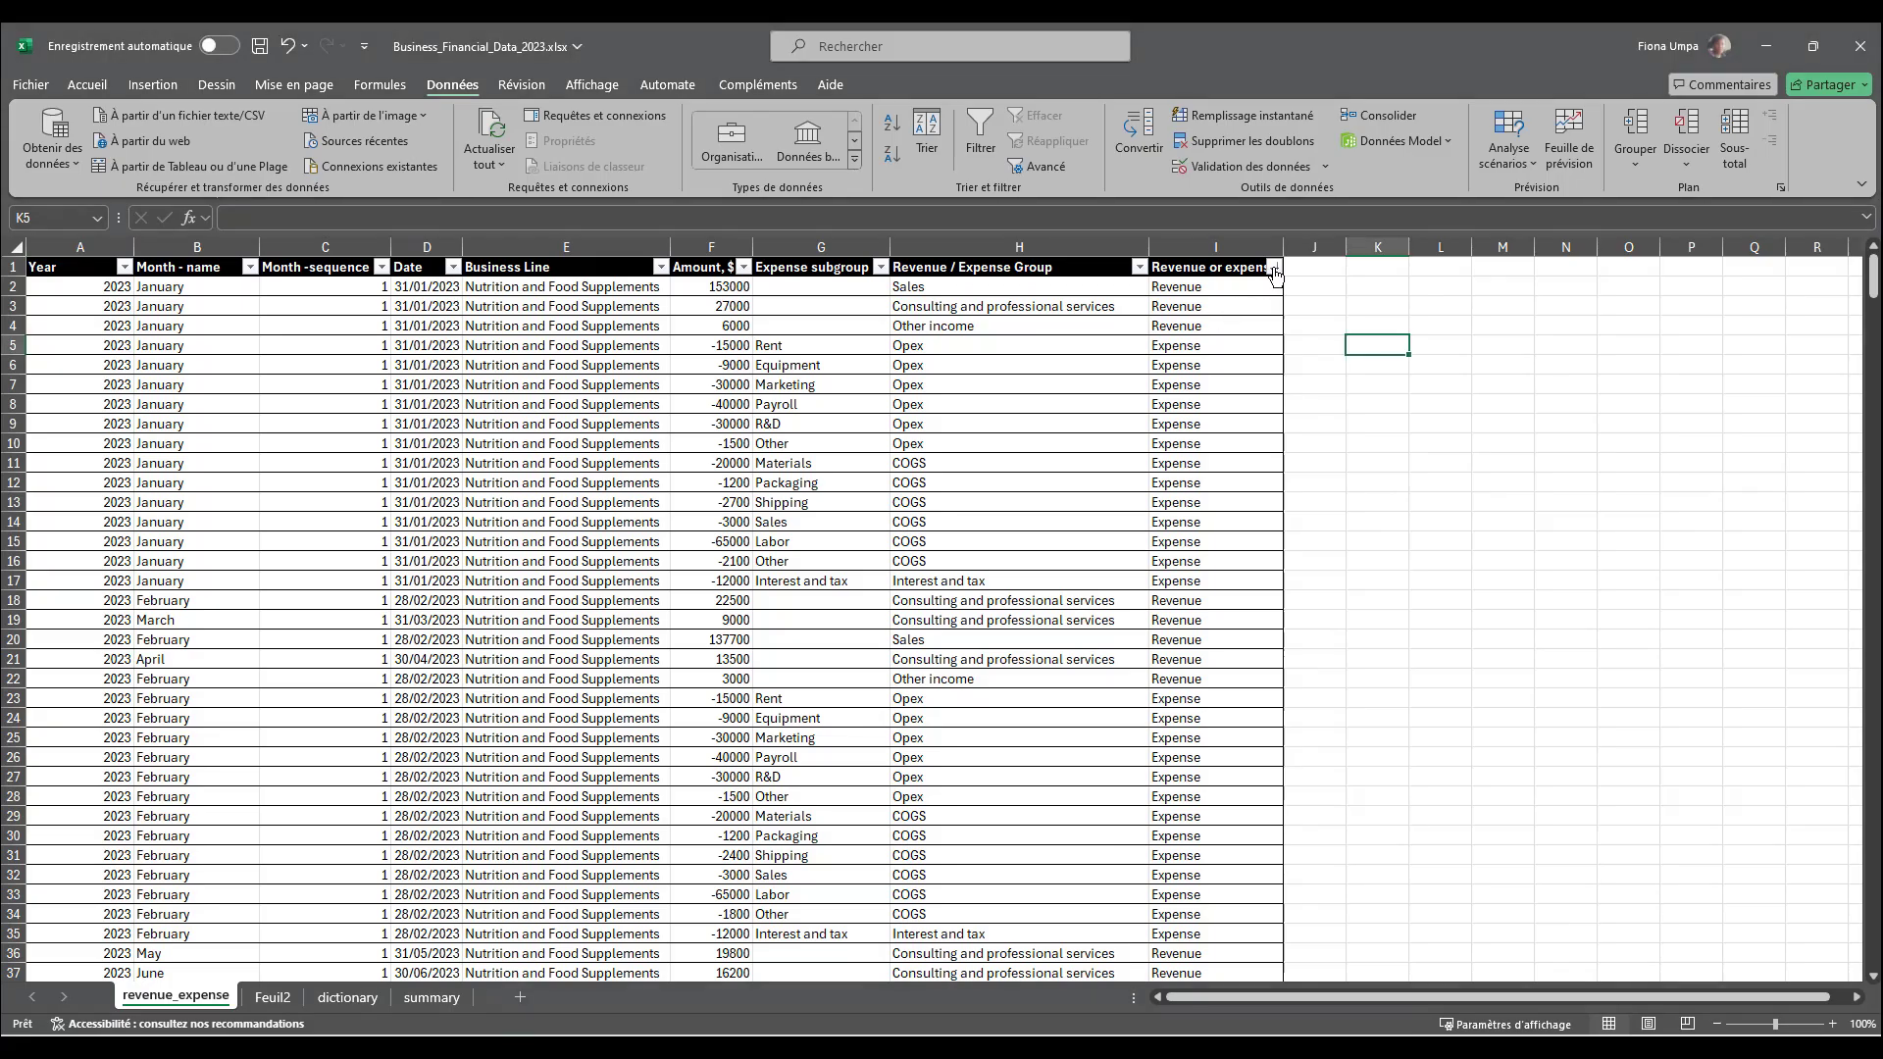
{"action": "left_click", "coordinate": [1274, 267]}
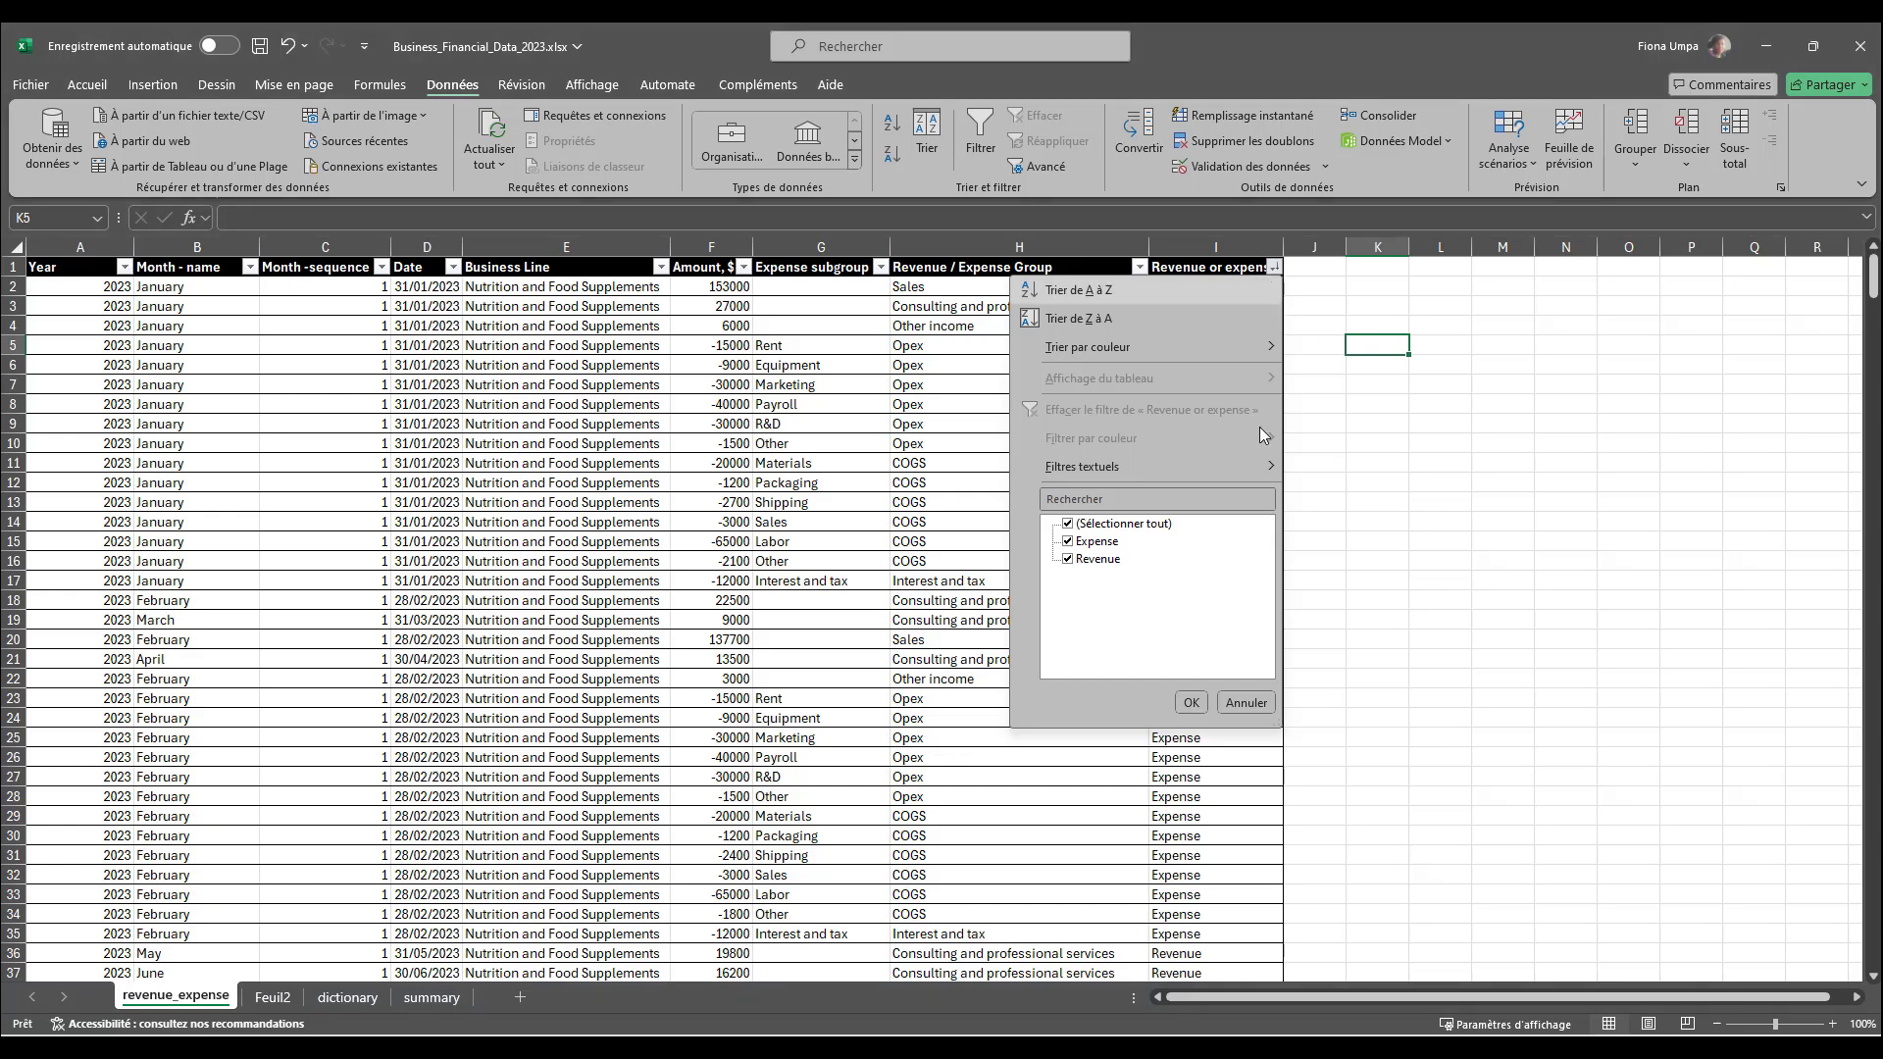
{"action": "left_click", "coordinate": [1081, 545]}
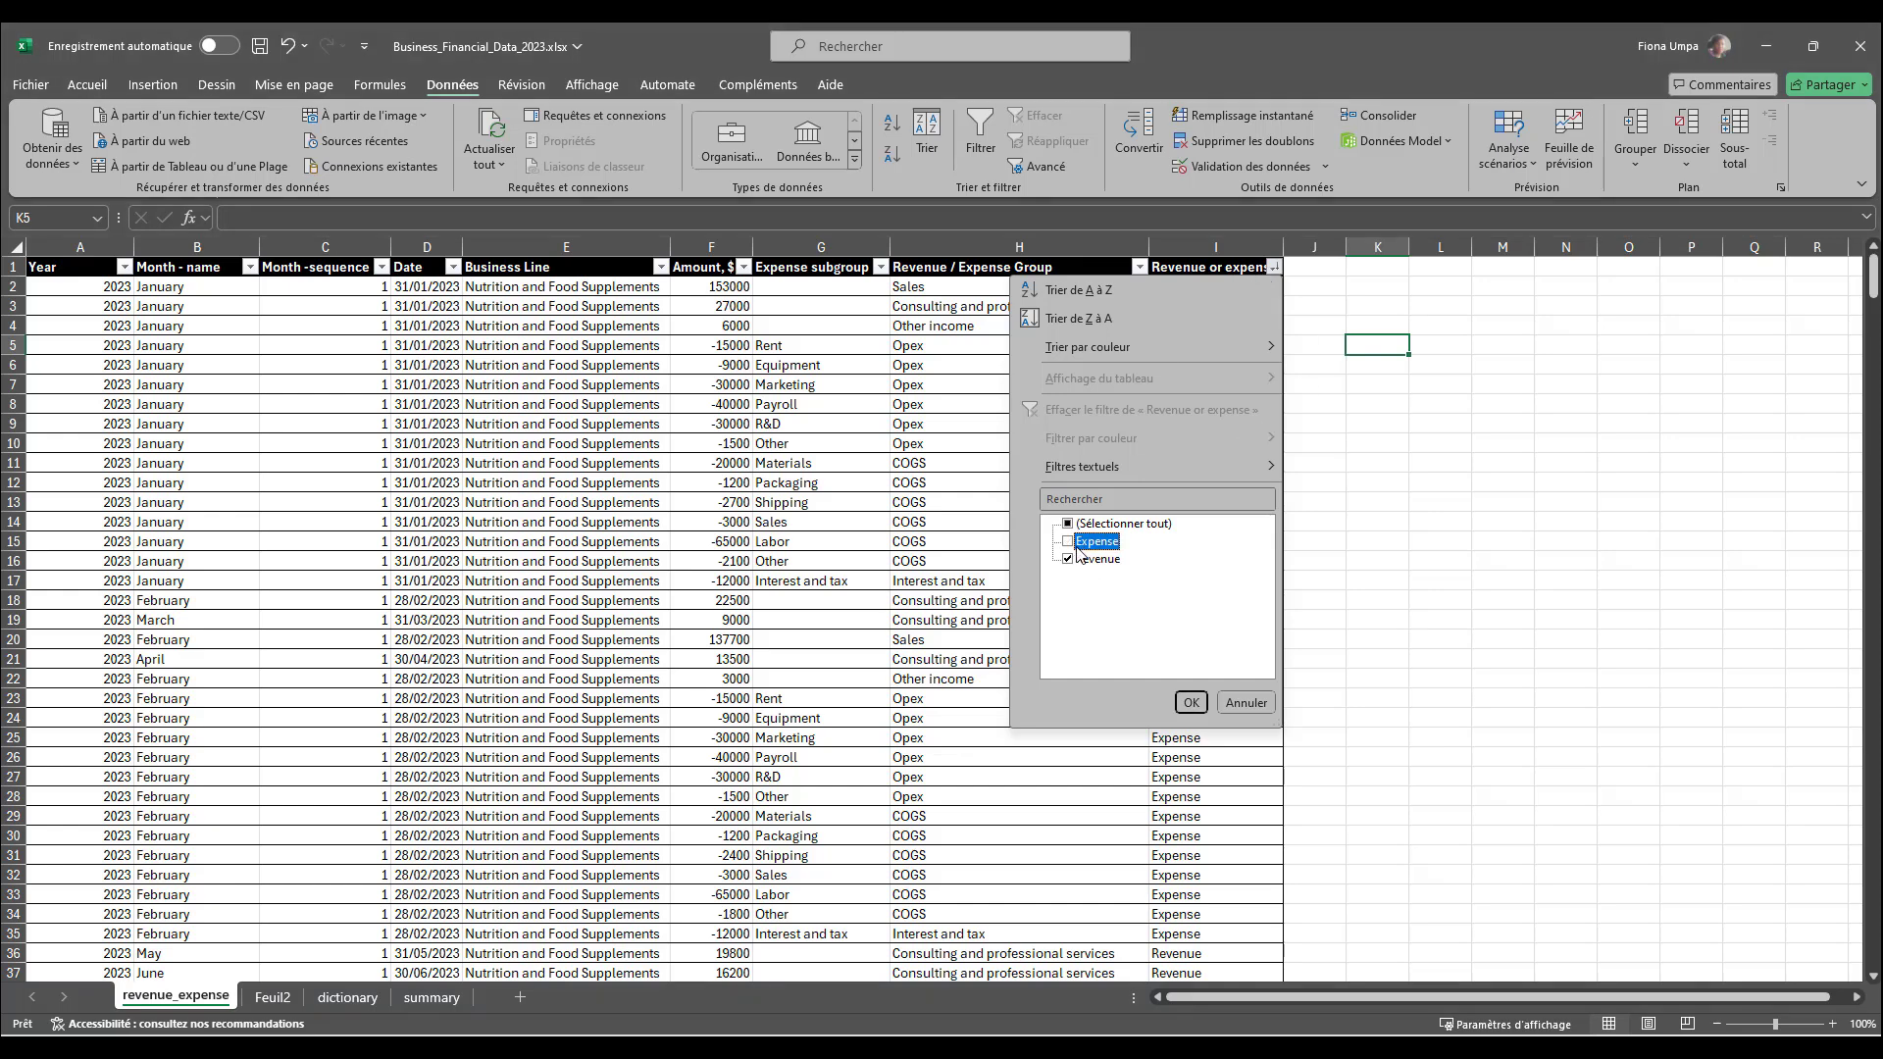
{"action": "left_click", "coordinate": [1190, 703]}
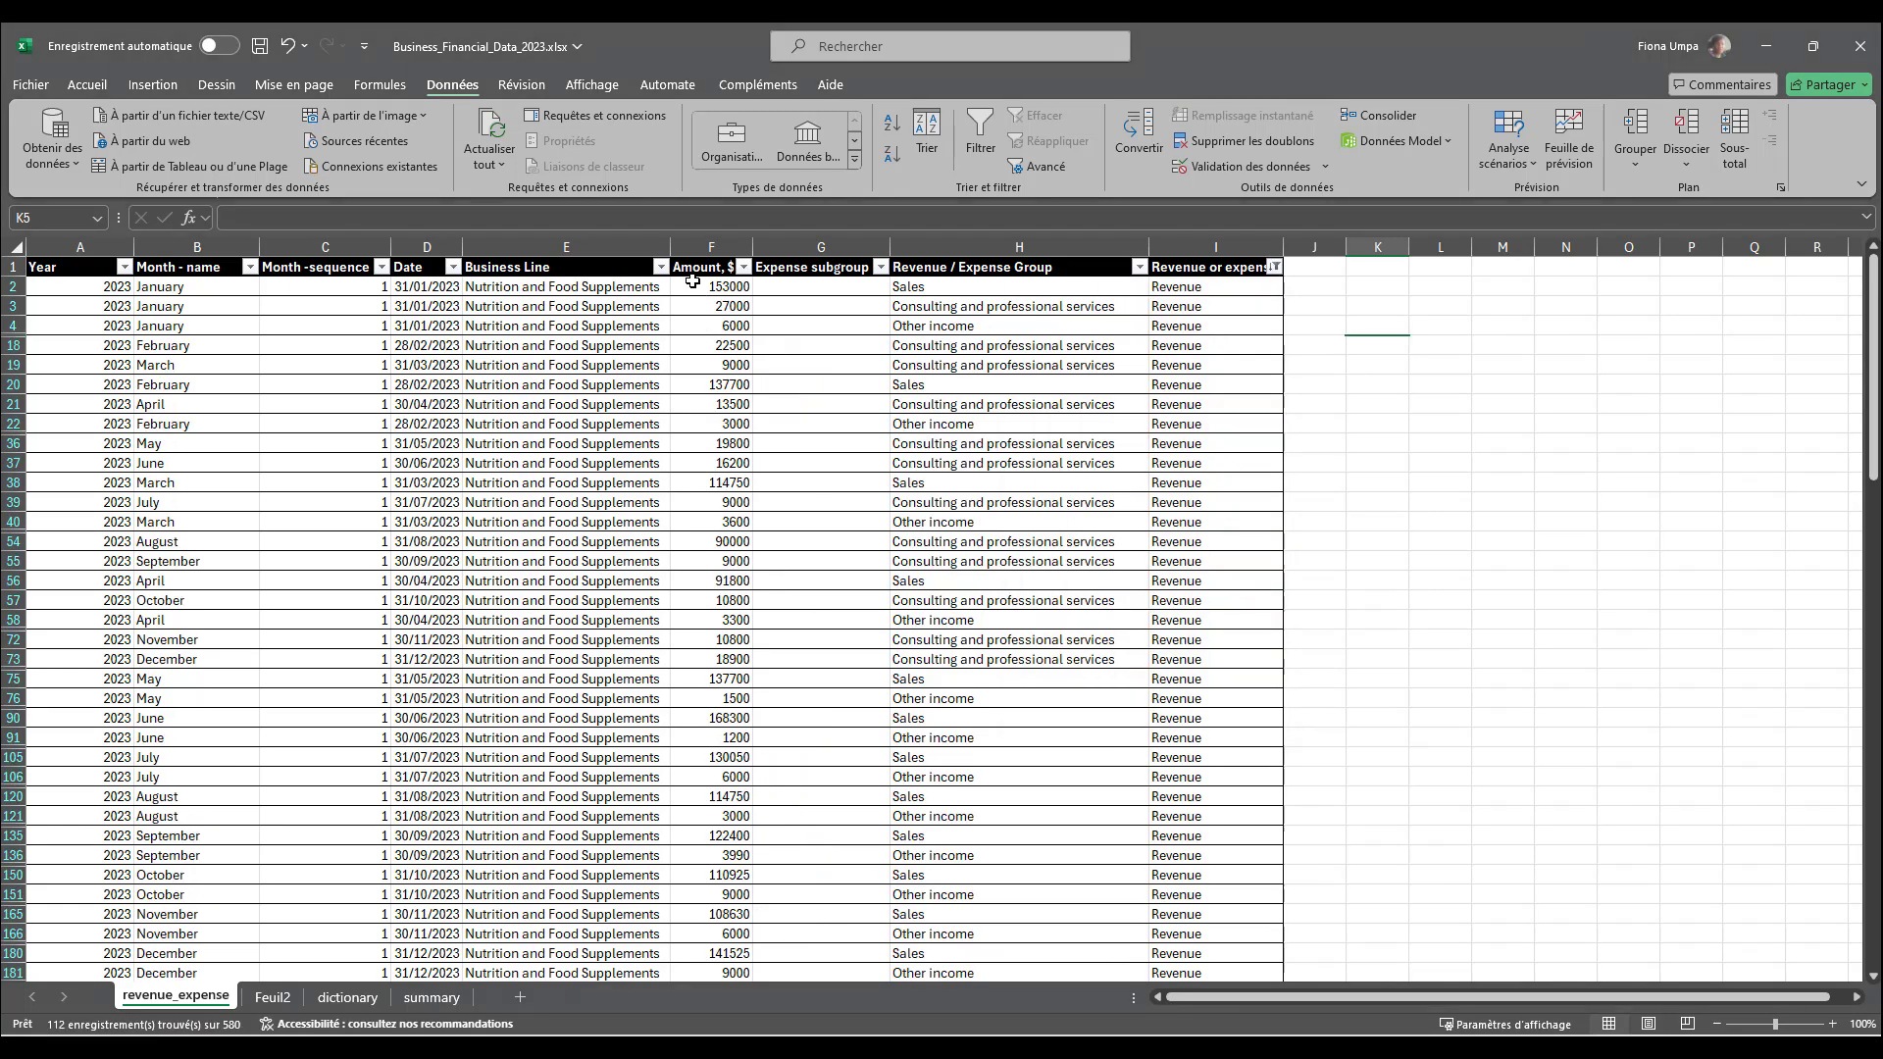
Copy the Amount, $ column total of 17559820 from the status bar, then minimize Excel
{"action": "left_click", "coordinate": [702, 250]}
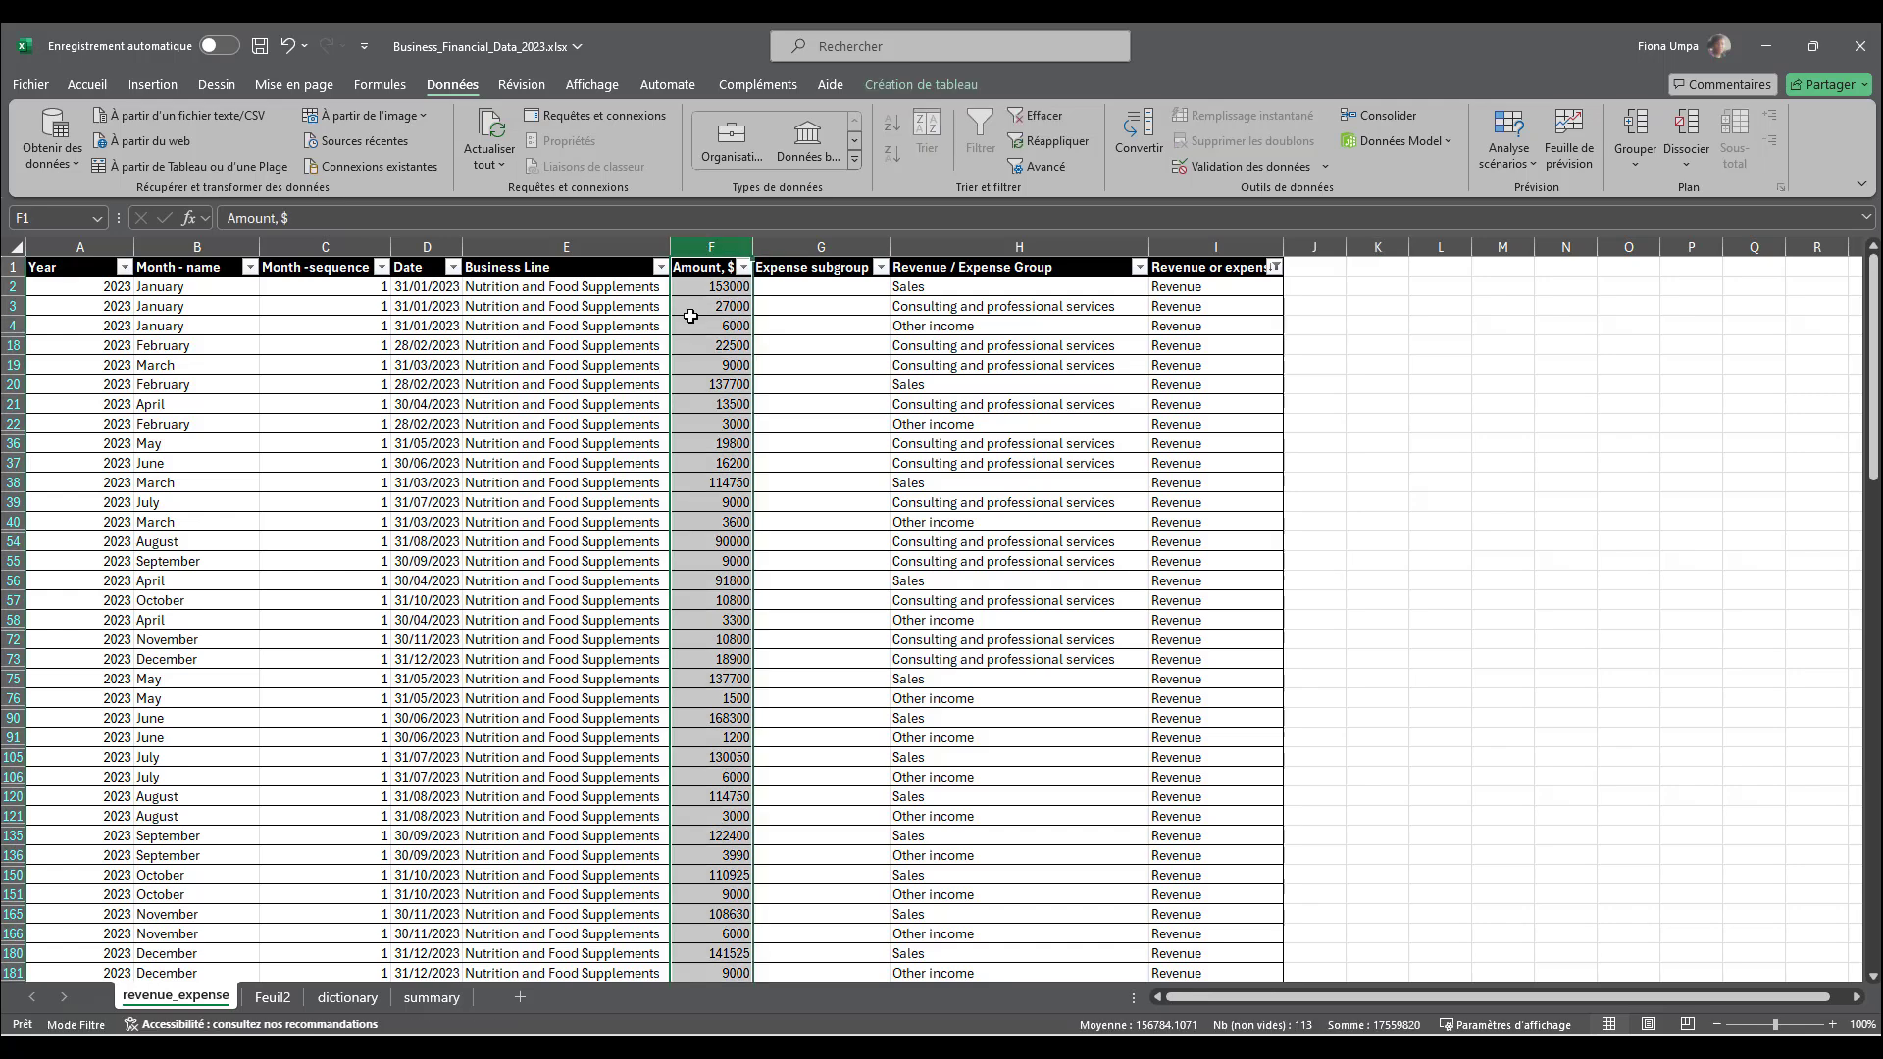
{"action": "left_click", "coordinate": [1378, 1025]}
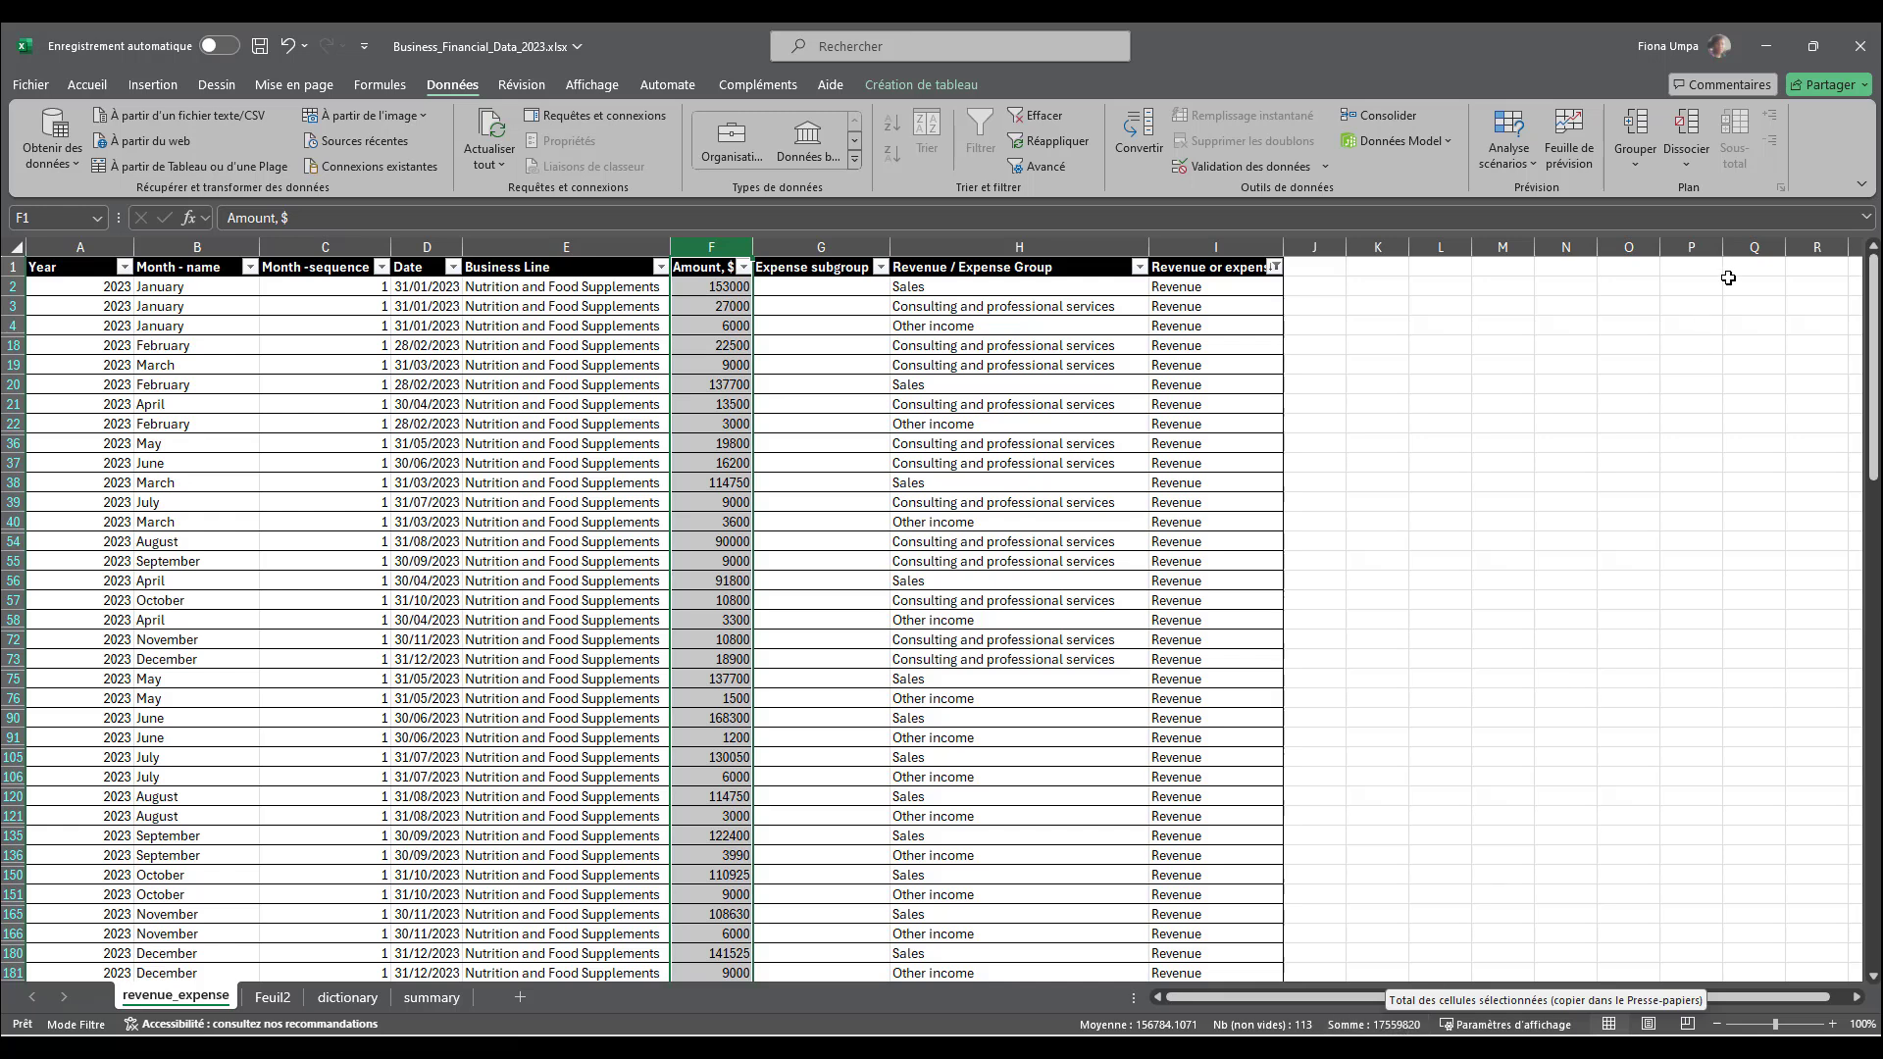
{"action": "left_click", "coordinate": [1777, 46]}
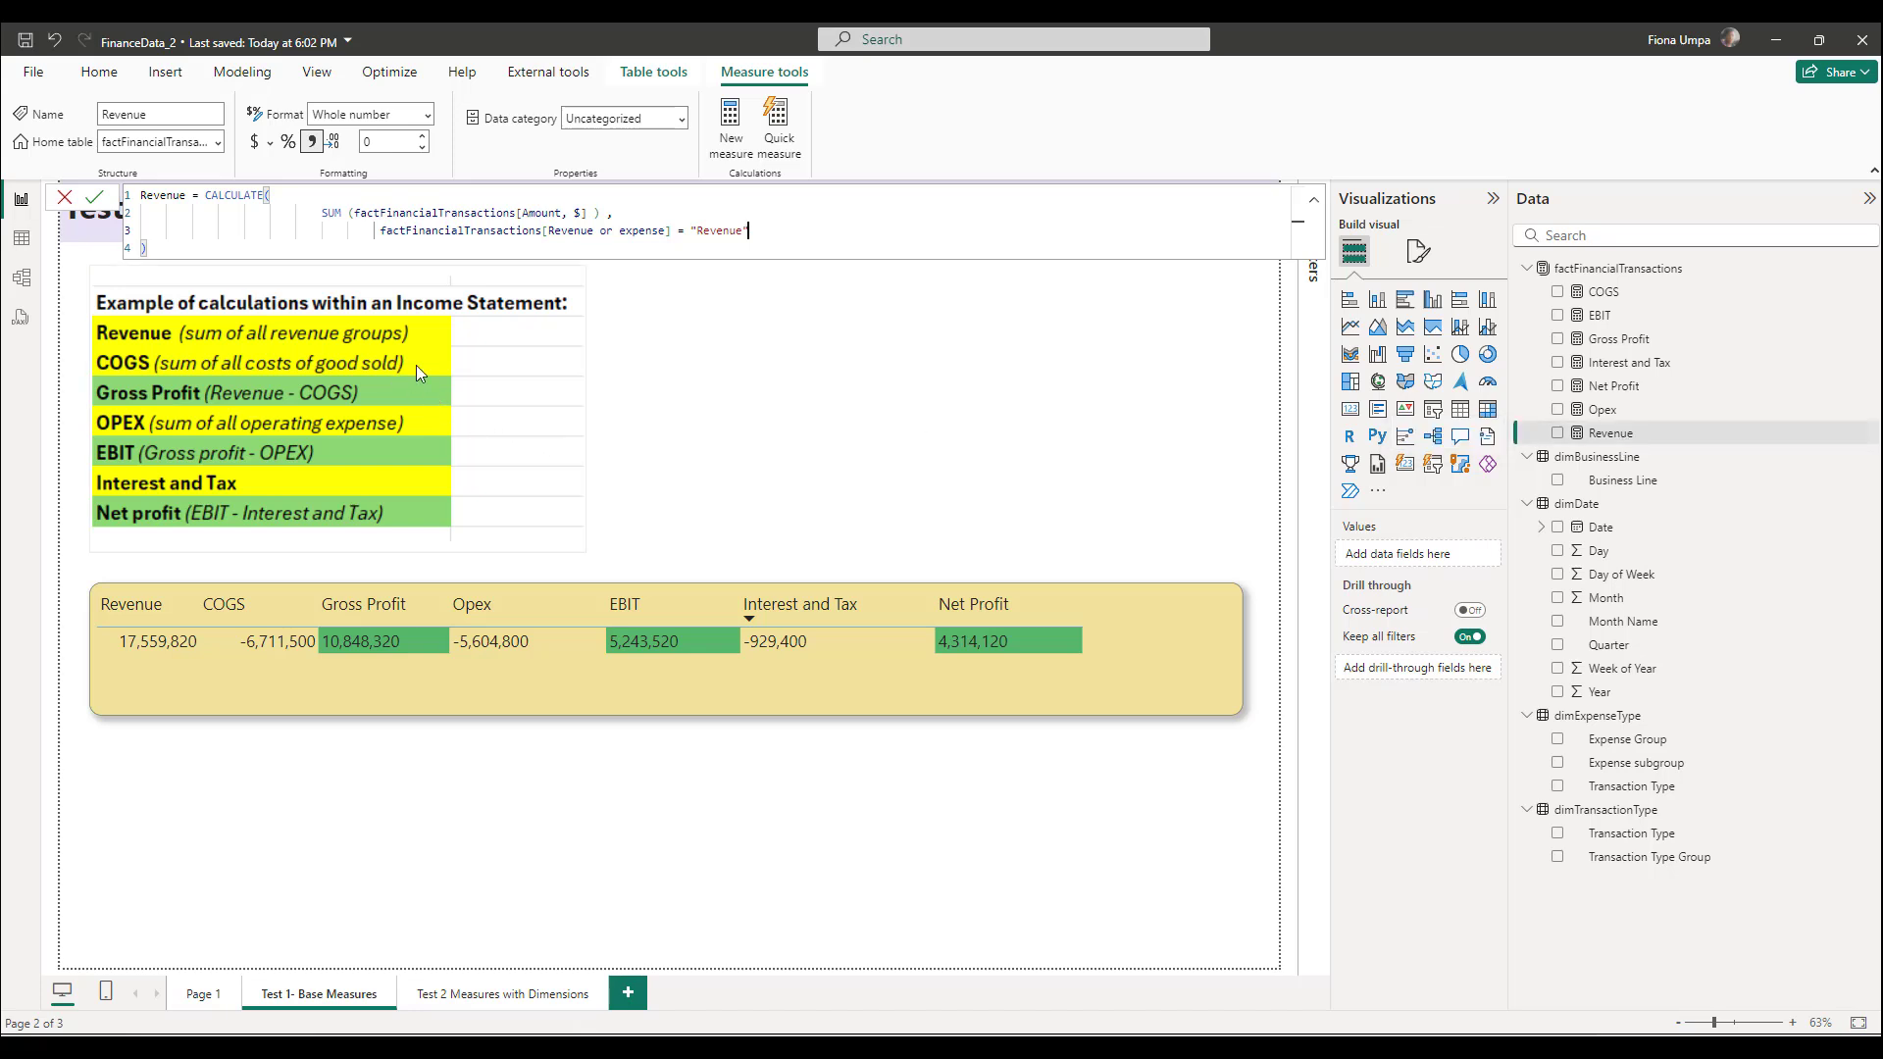
Show the COGS measure's DAX formula in the formula bar
{"action": "left_click", "coordinate": [1608, 292]}
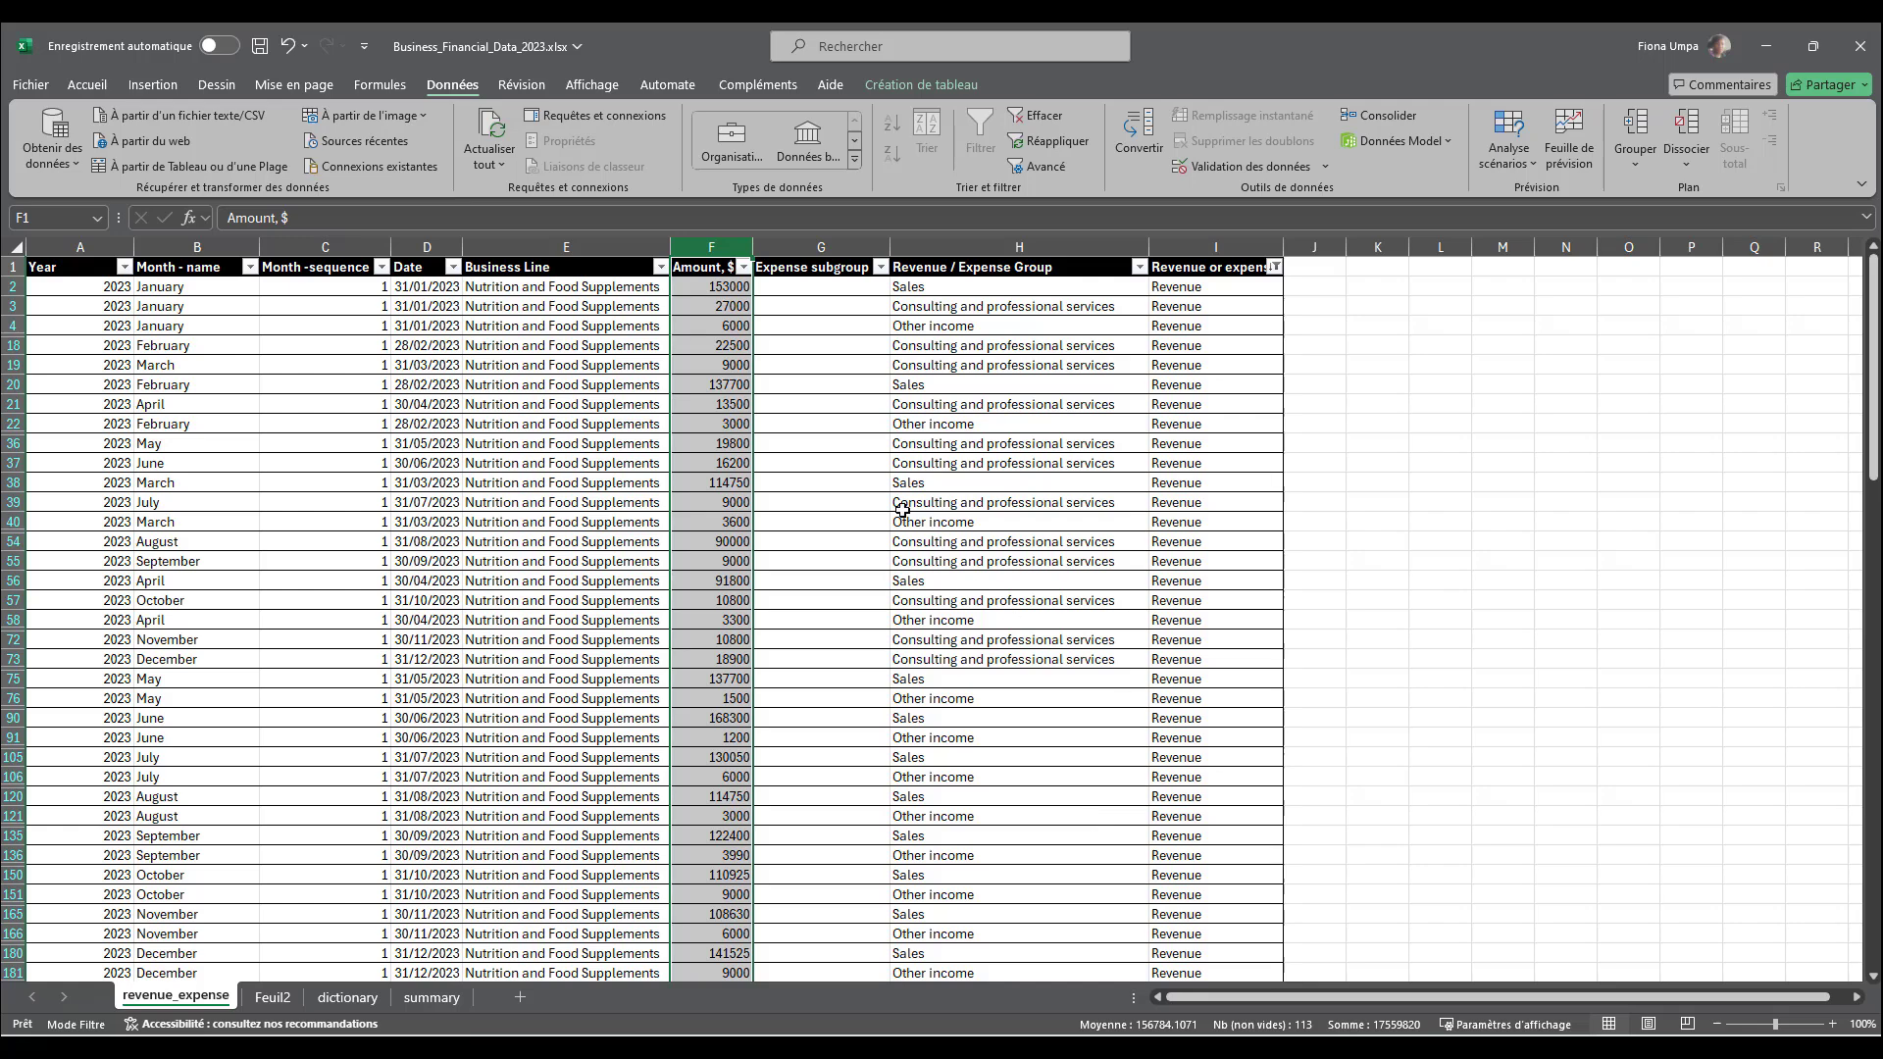
Clear the Revenue or expense filter in Excel so expense rows reappear
{"action": "left_click", "coordinate": [1216, 345]}
{"action": "left_click", "coordinate": [1274, 268]}
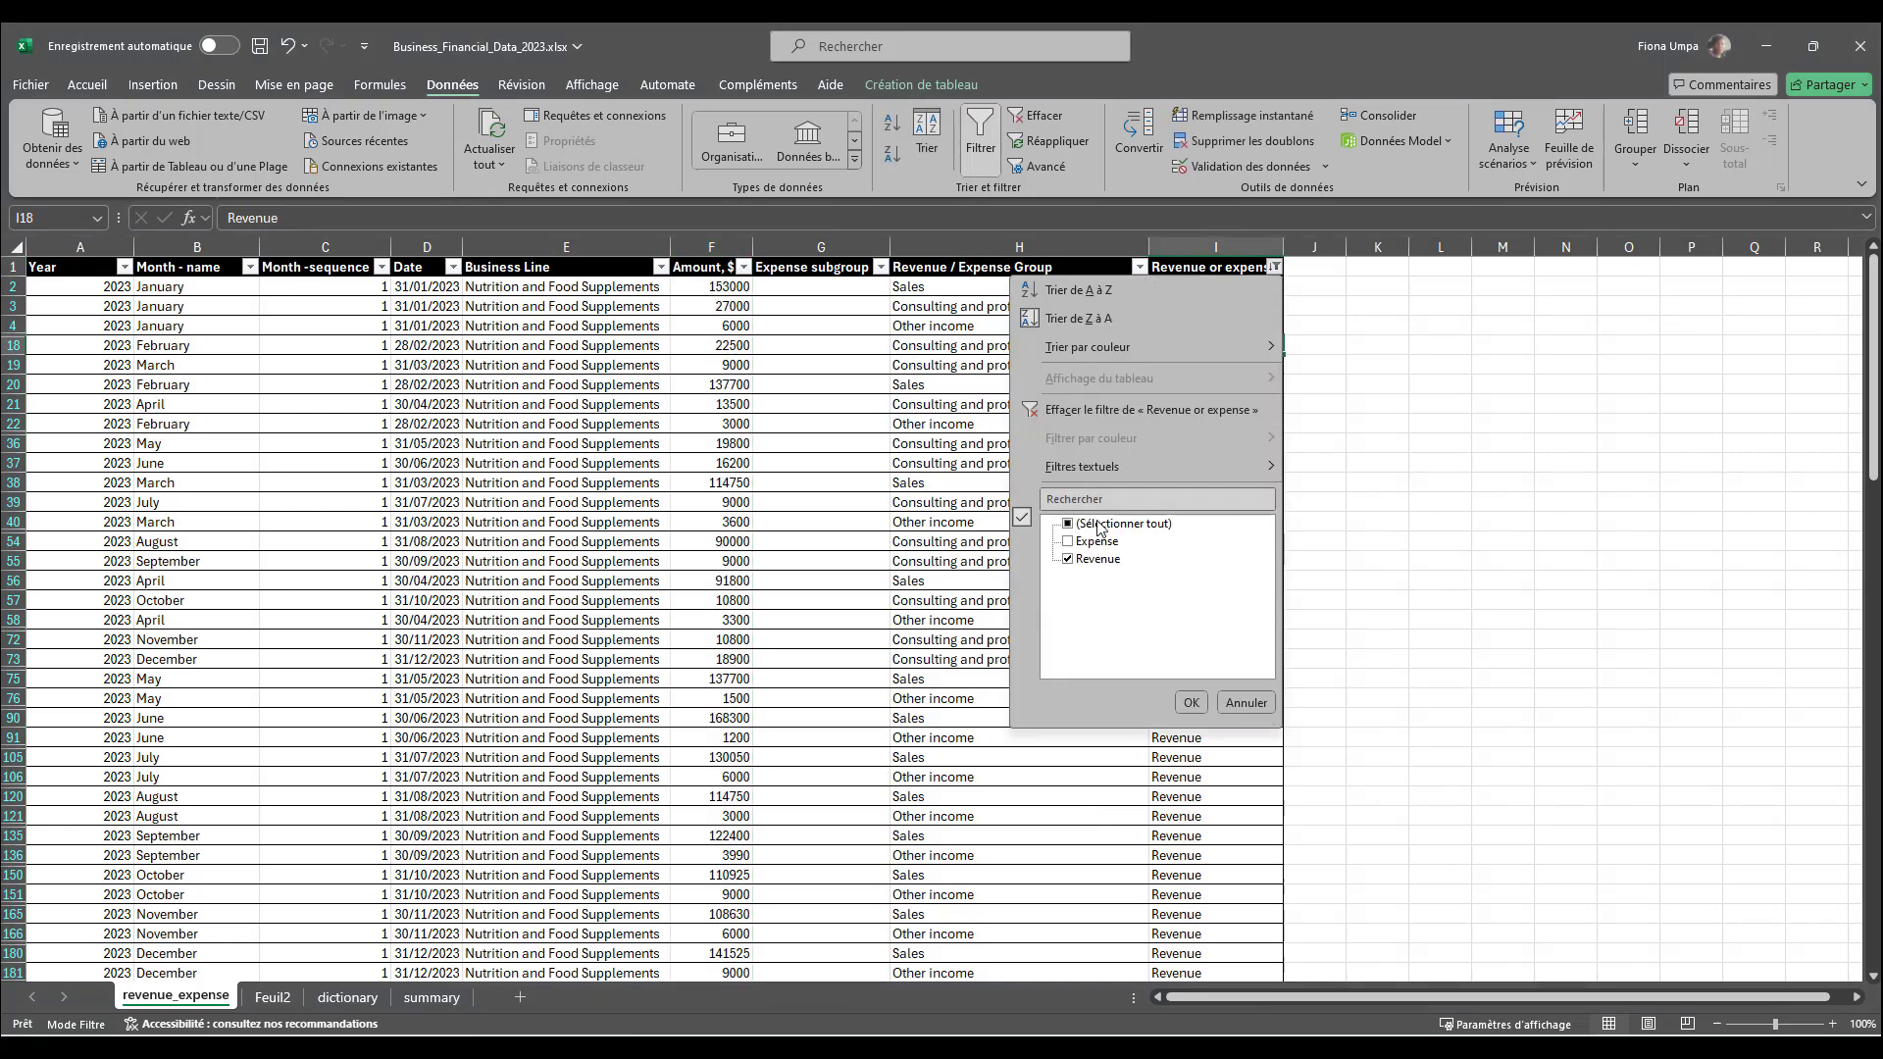
{"action": "left_click", "coordinate": [1097, 412]}
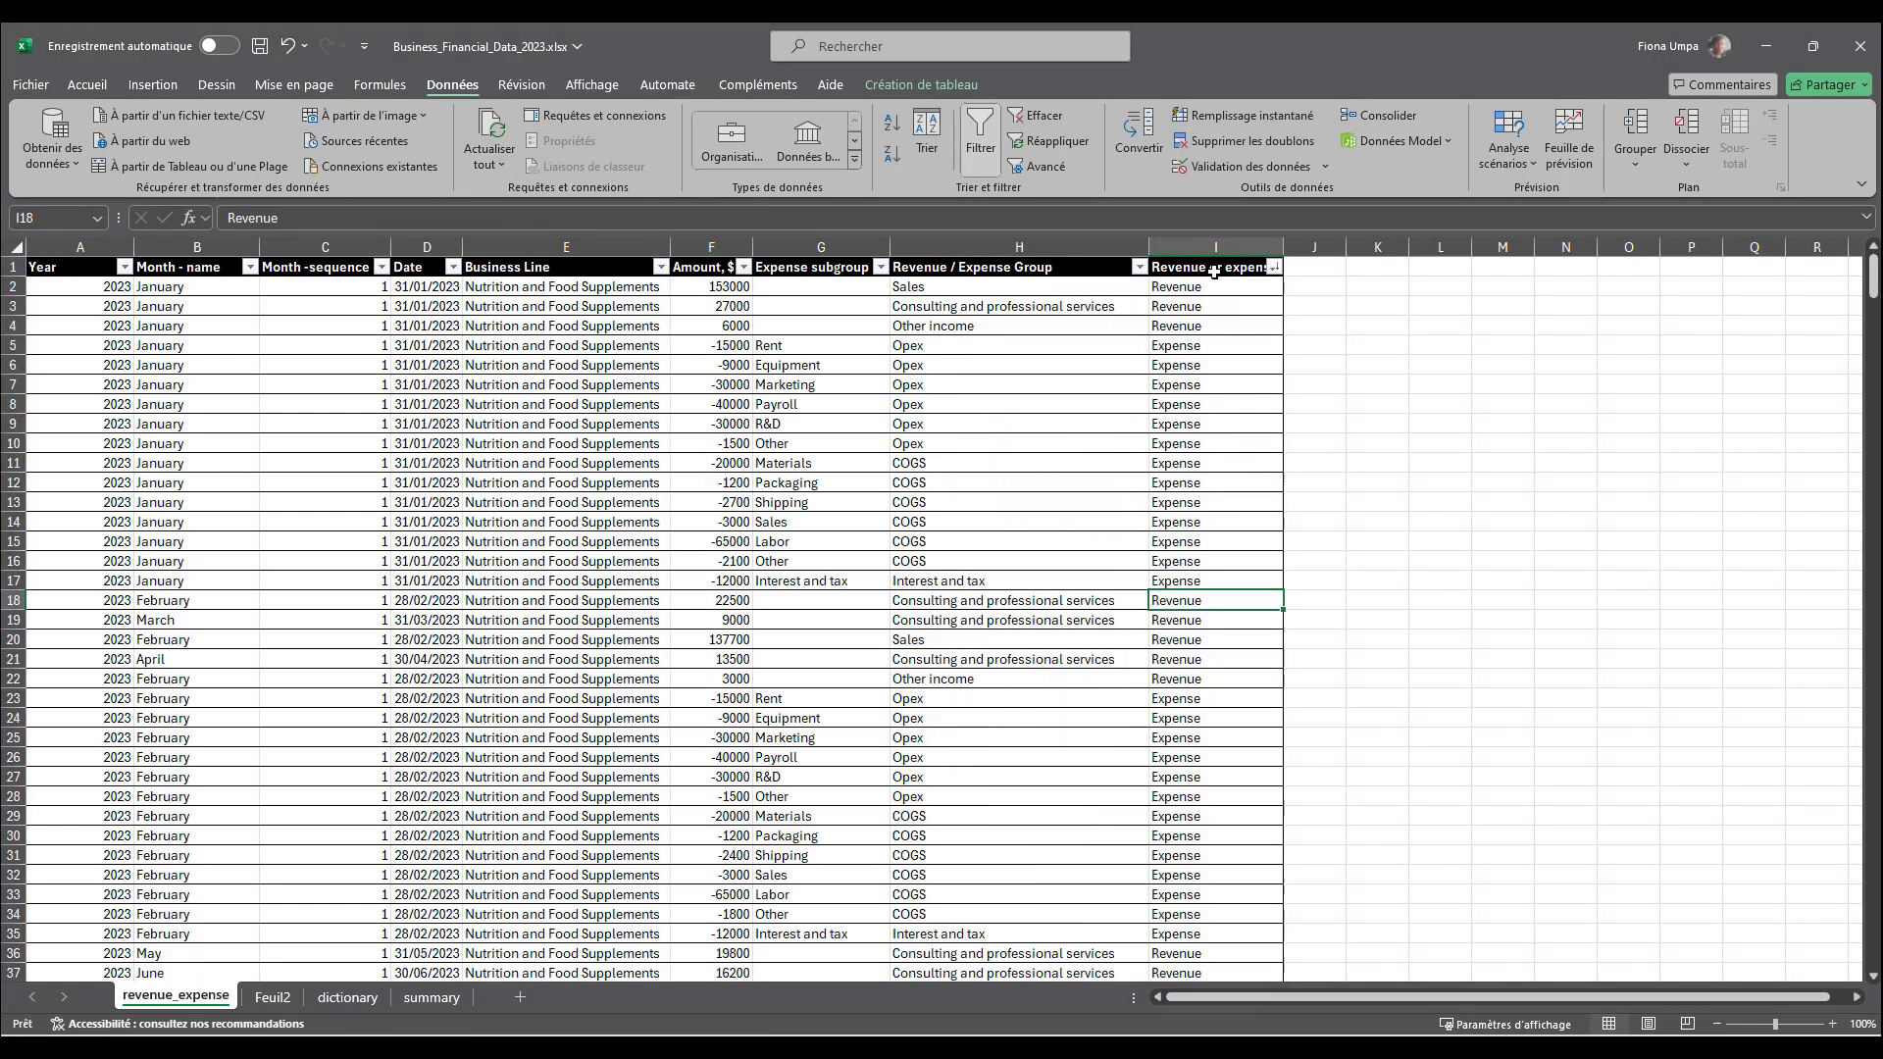
Filter Revenue / Expense Group to COGS only, read the -6711500 Amount, $ total, then minimize Excel
{"action": "left_click", "coordinate": [1215, 274]}
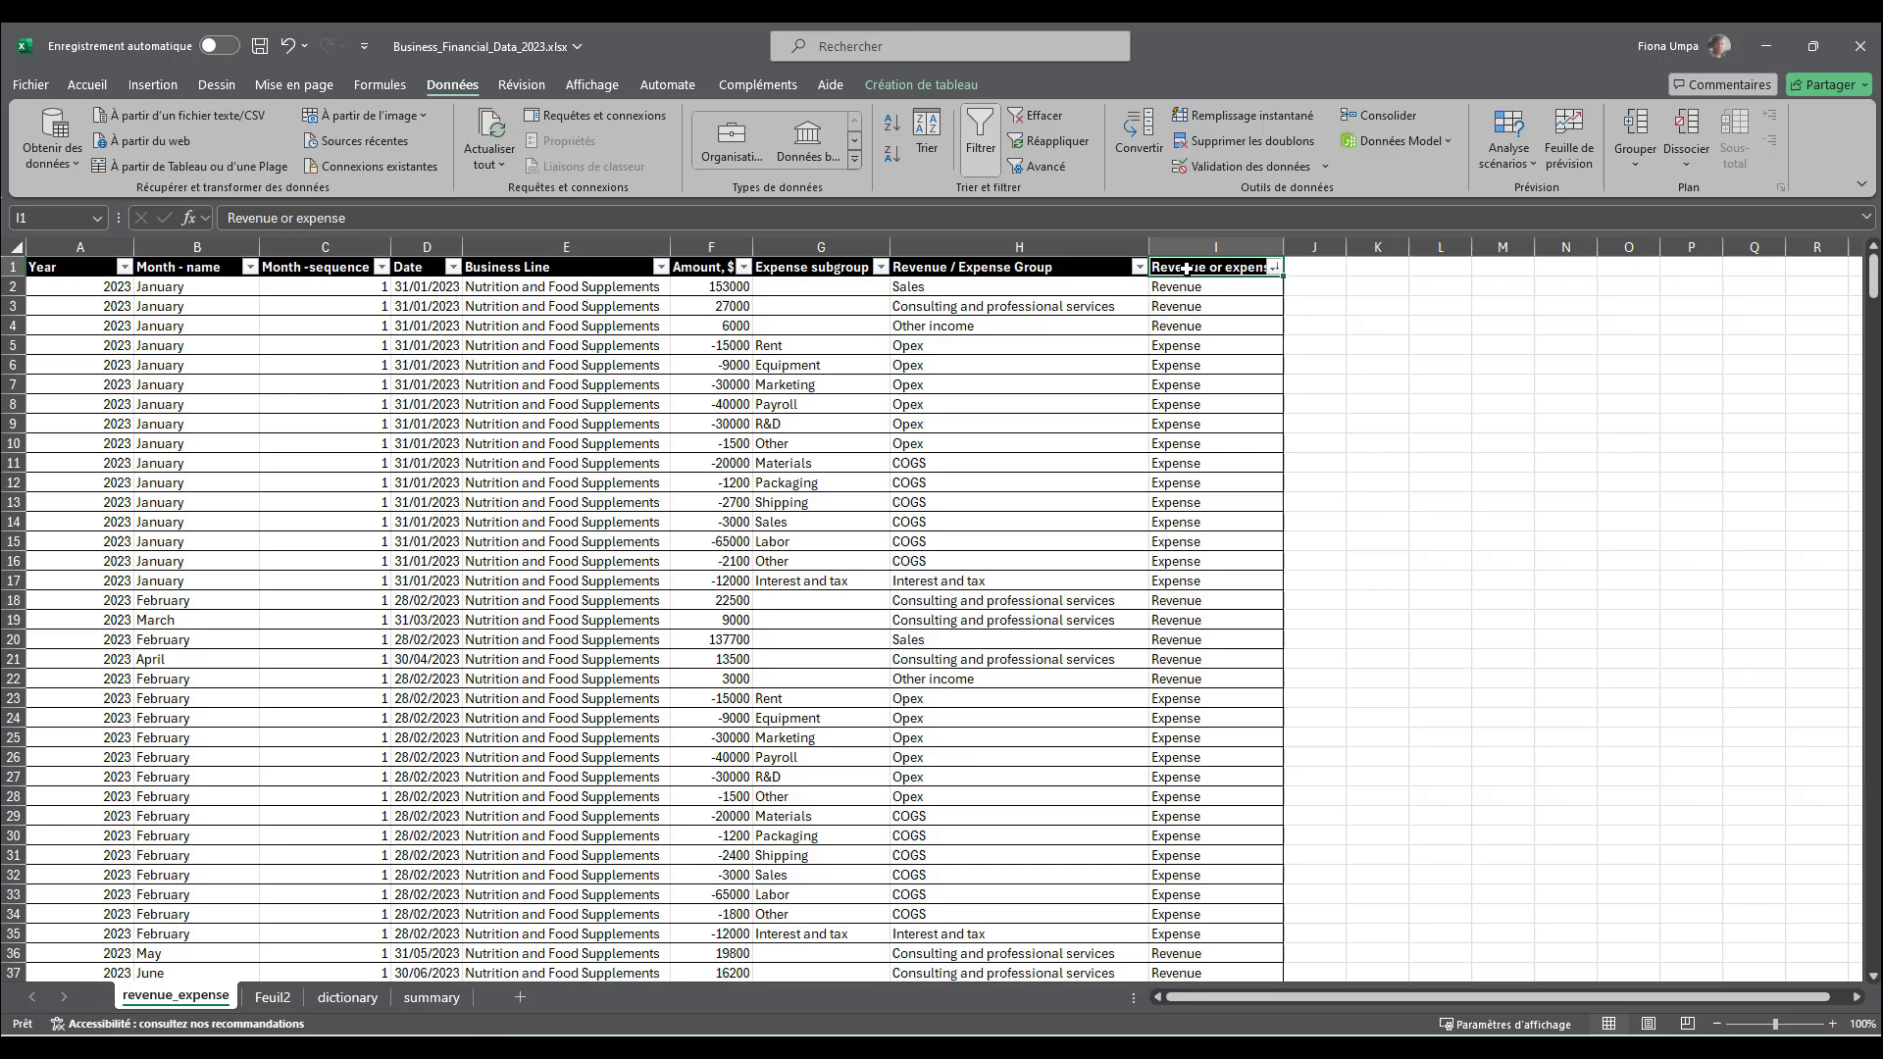
{"action": "left_click", "coordinate": [1089, 274]}
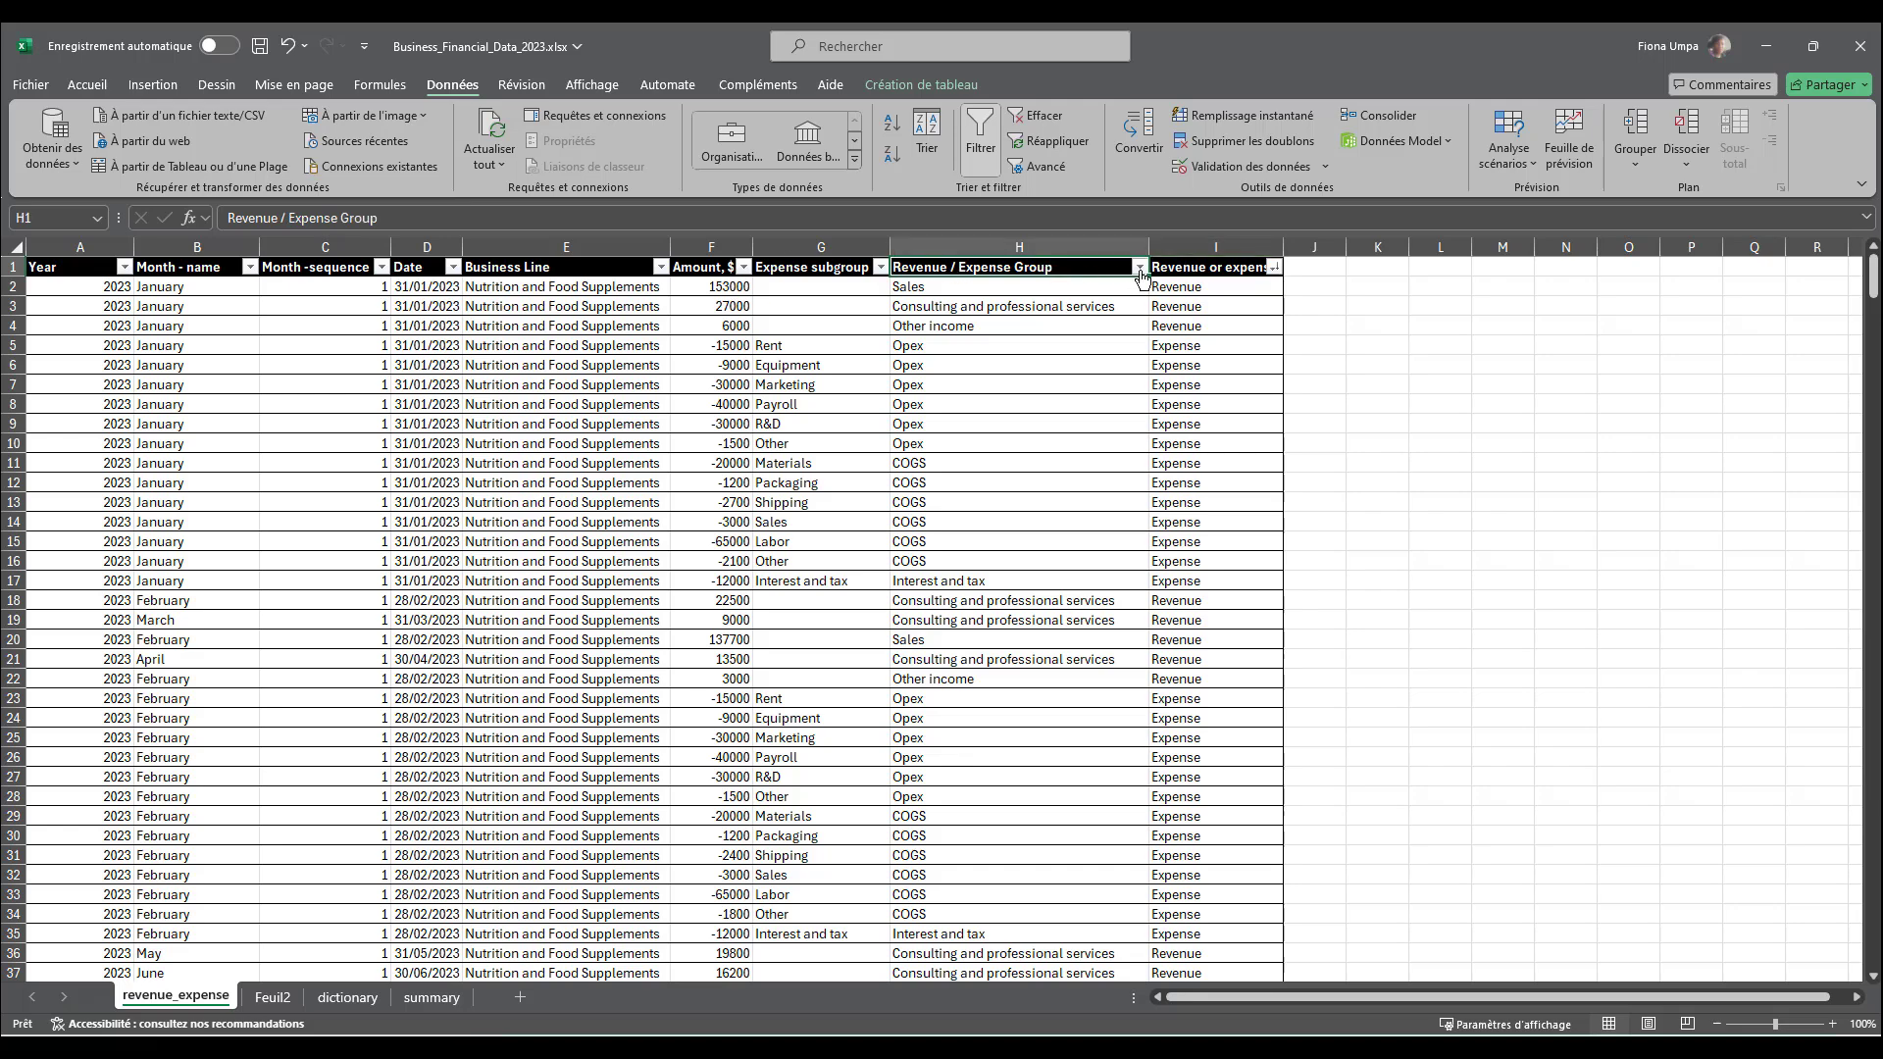
{"action": "left_click", "coordinate": [1141, 268]}
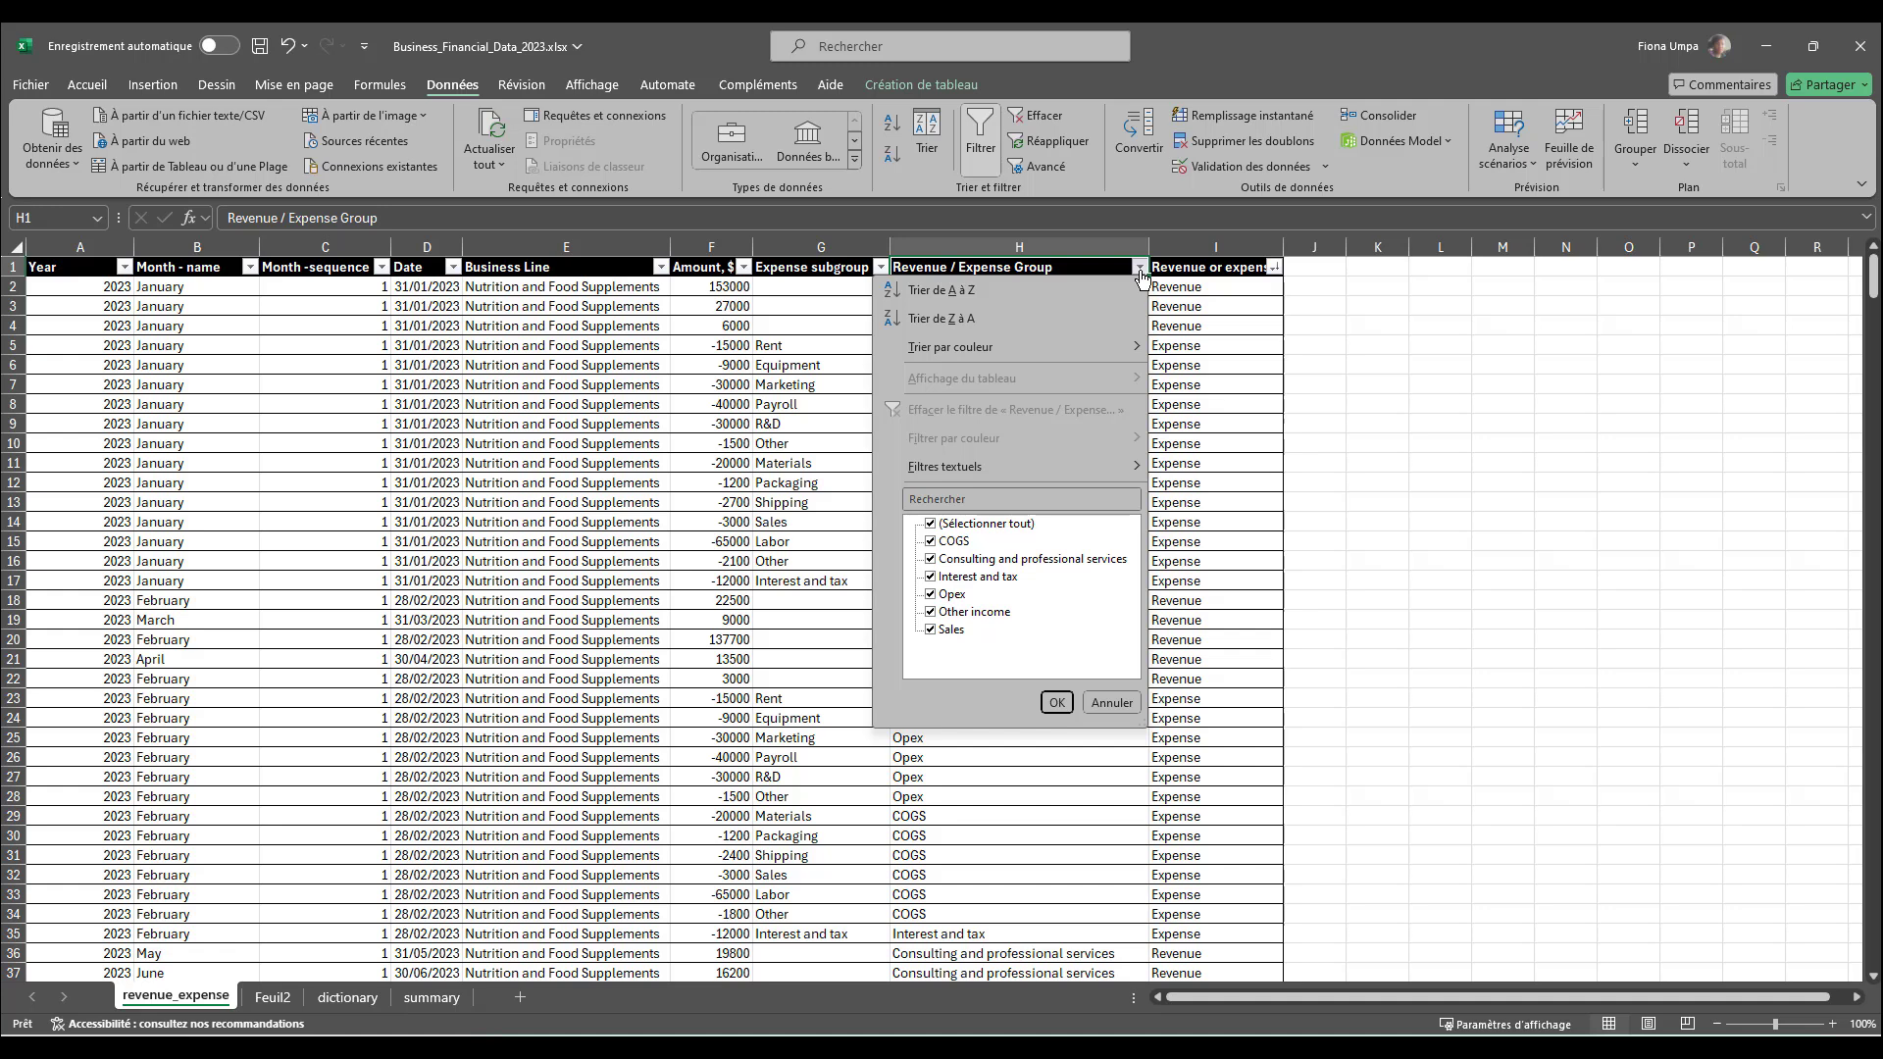
{"action": "left_click", "coordinate": [931, 524]}
{"action": "left_click", "coordinate": [931, 541]}
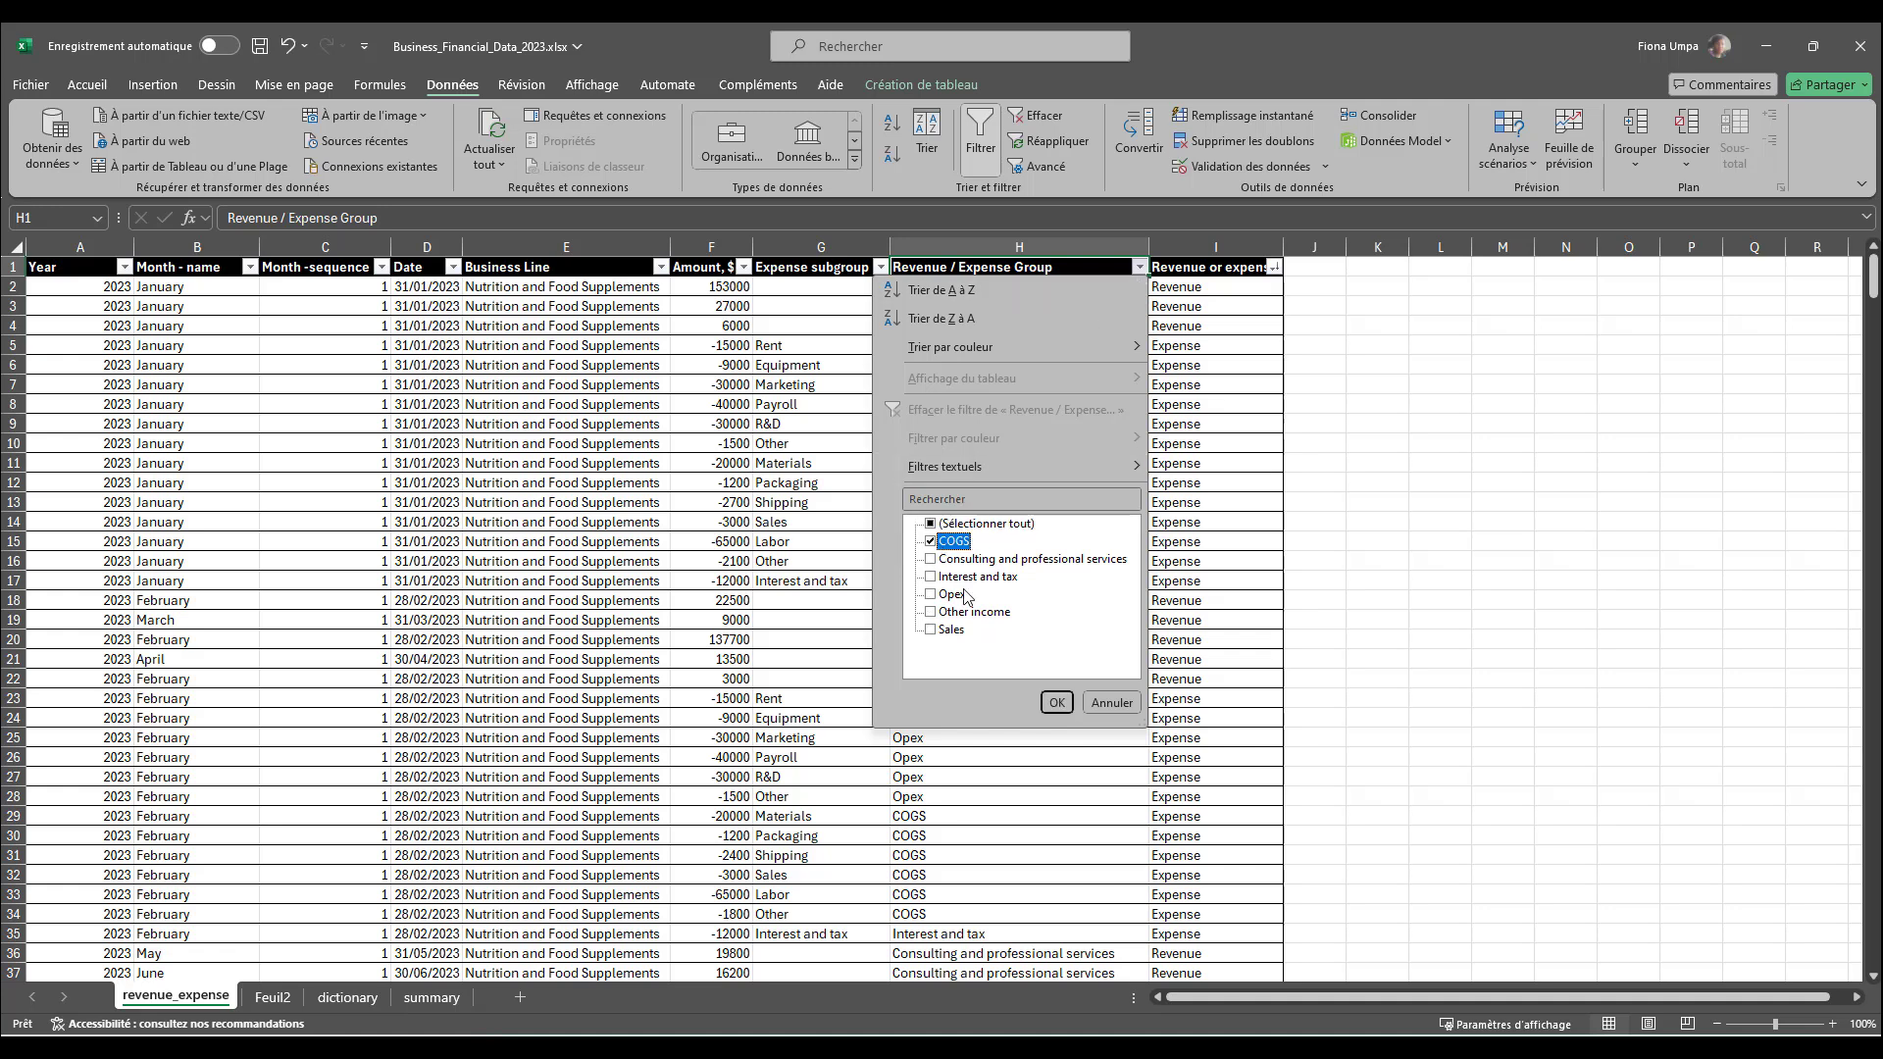
{"action": "left_click", "coordinate": [1057, 703]}
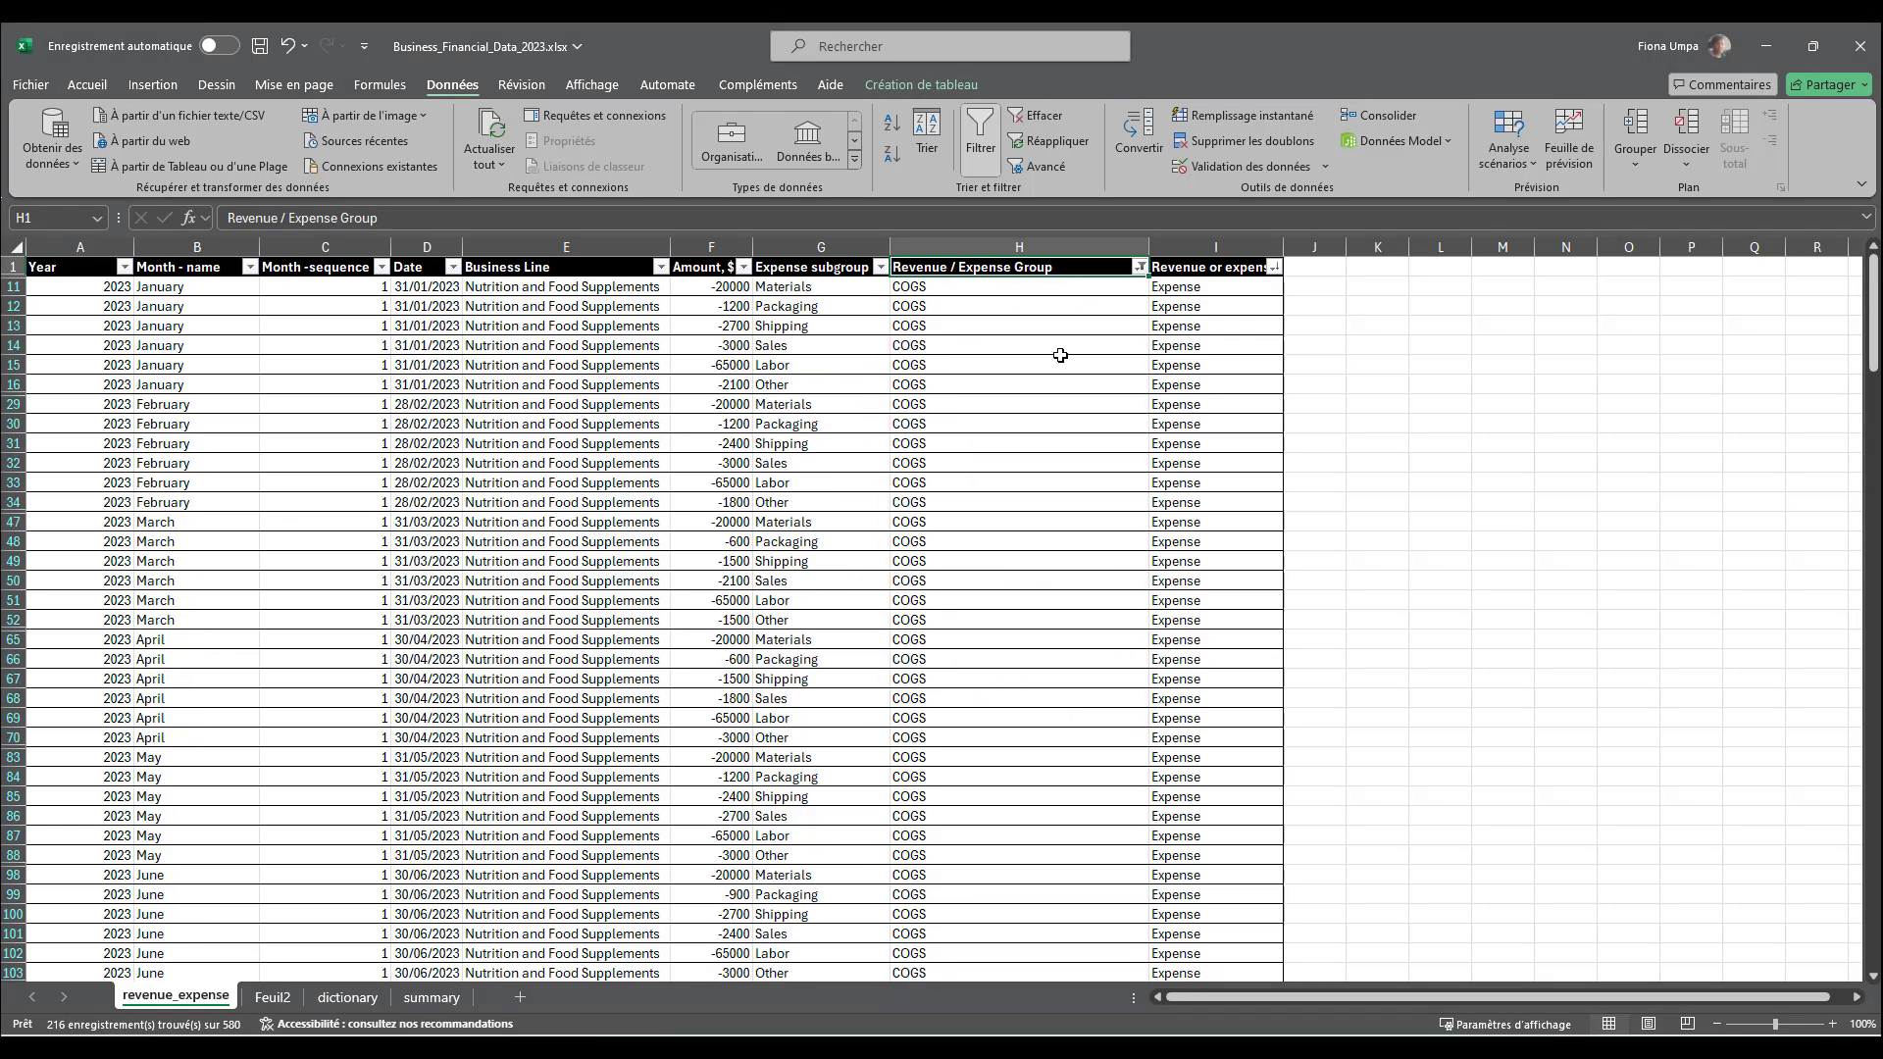
{"action": "left_click", "coordinate": [707, 250]}
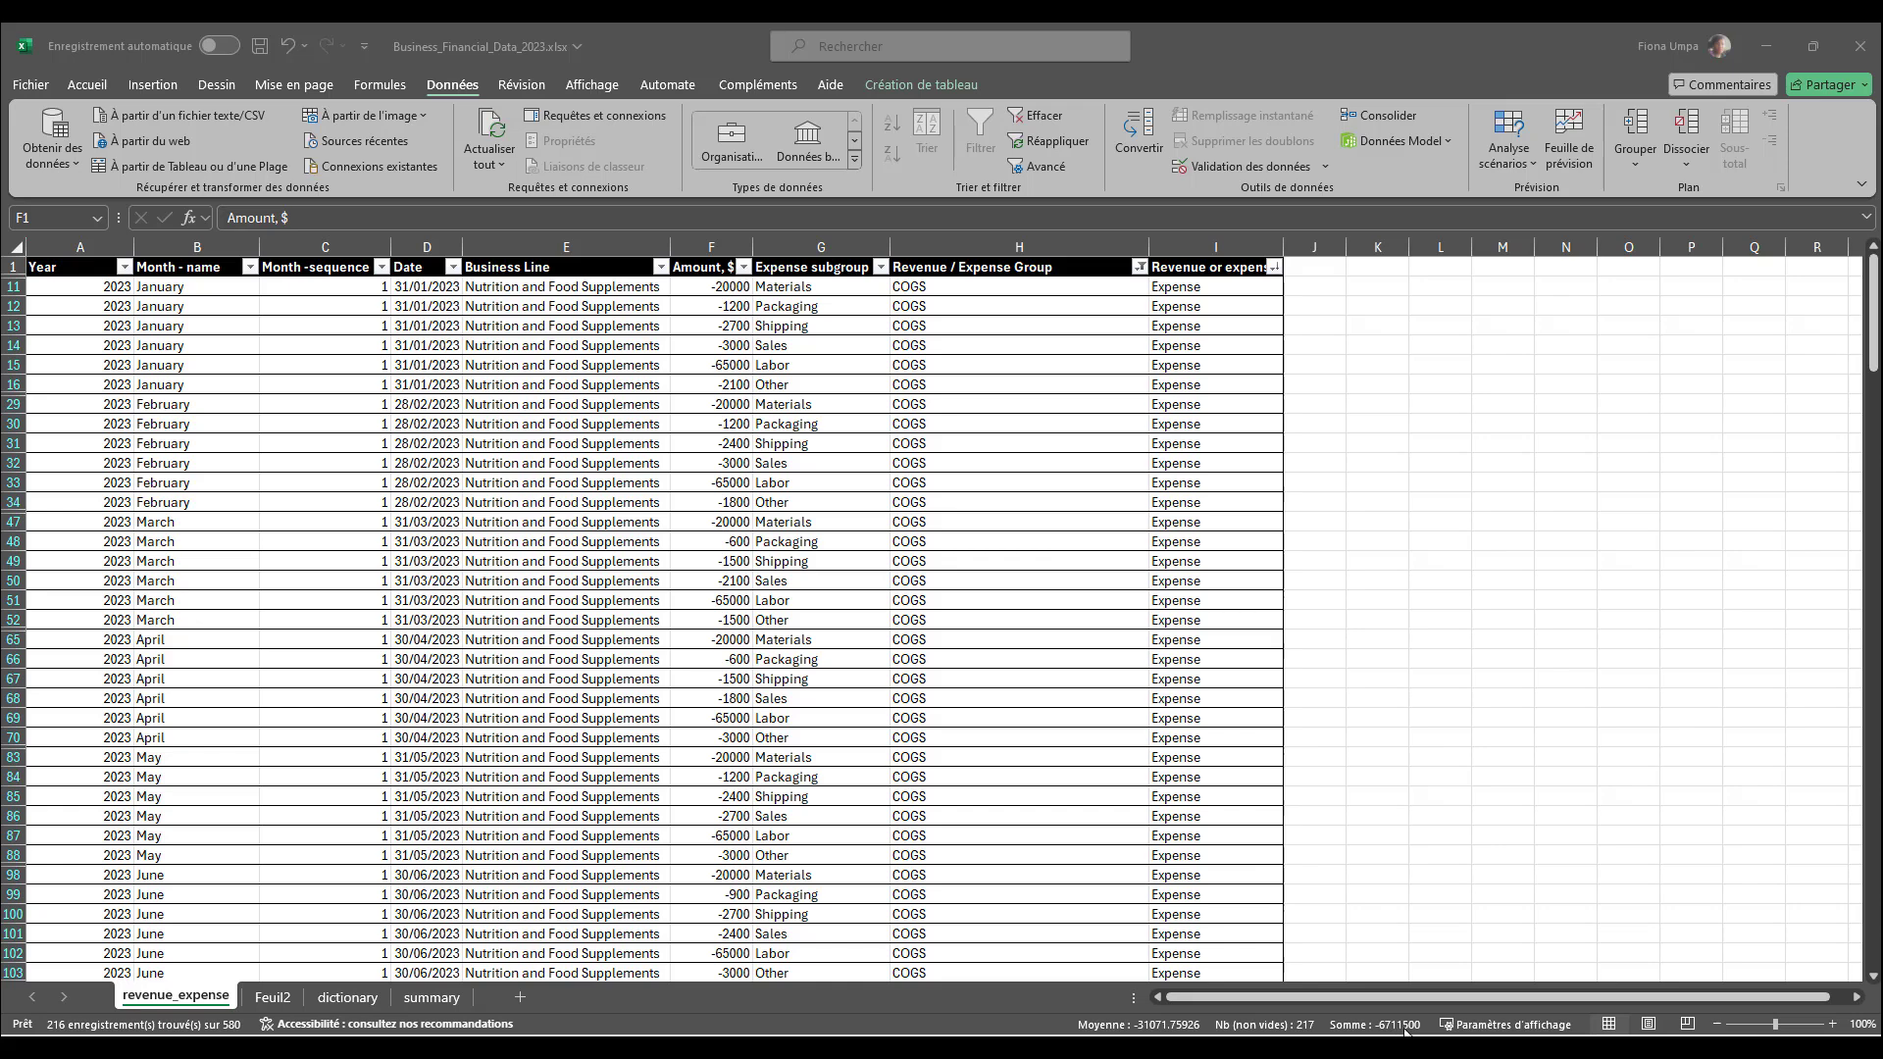
{"action": "left_click", "coordinate": [1765, 41]}
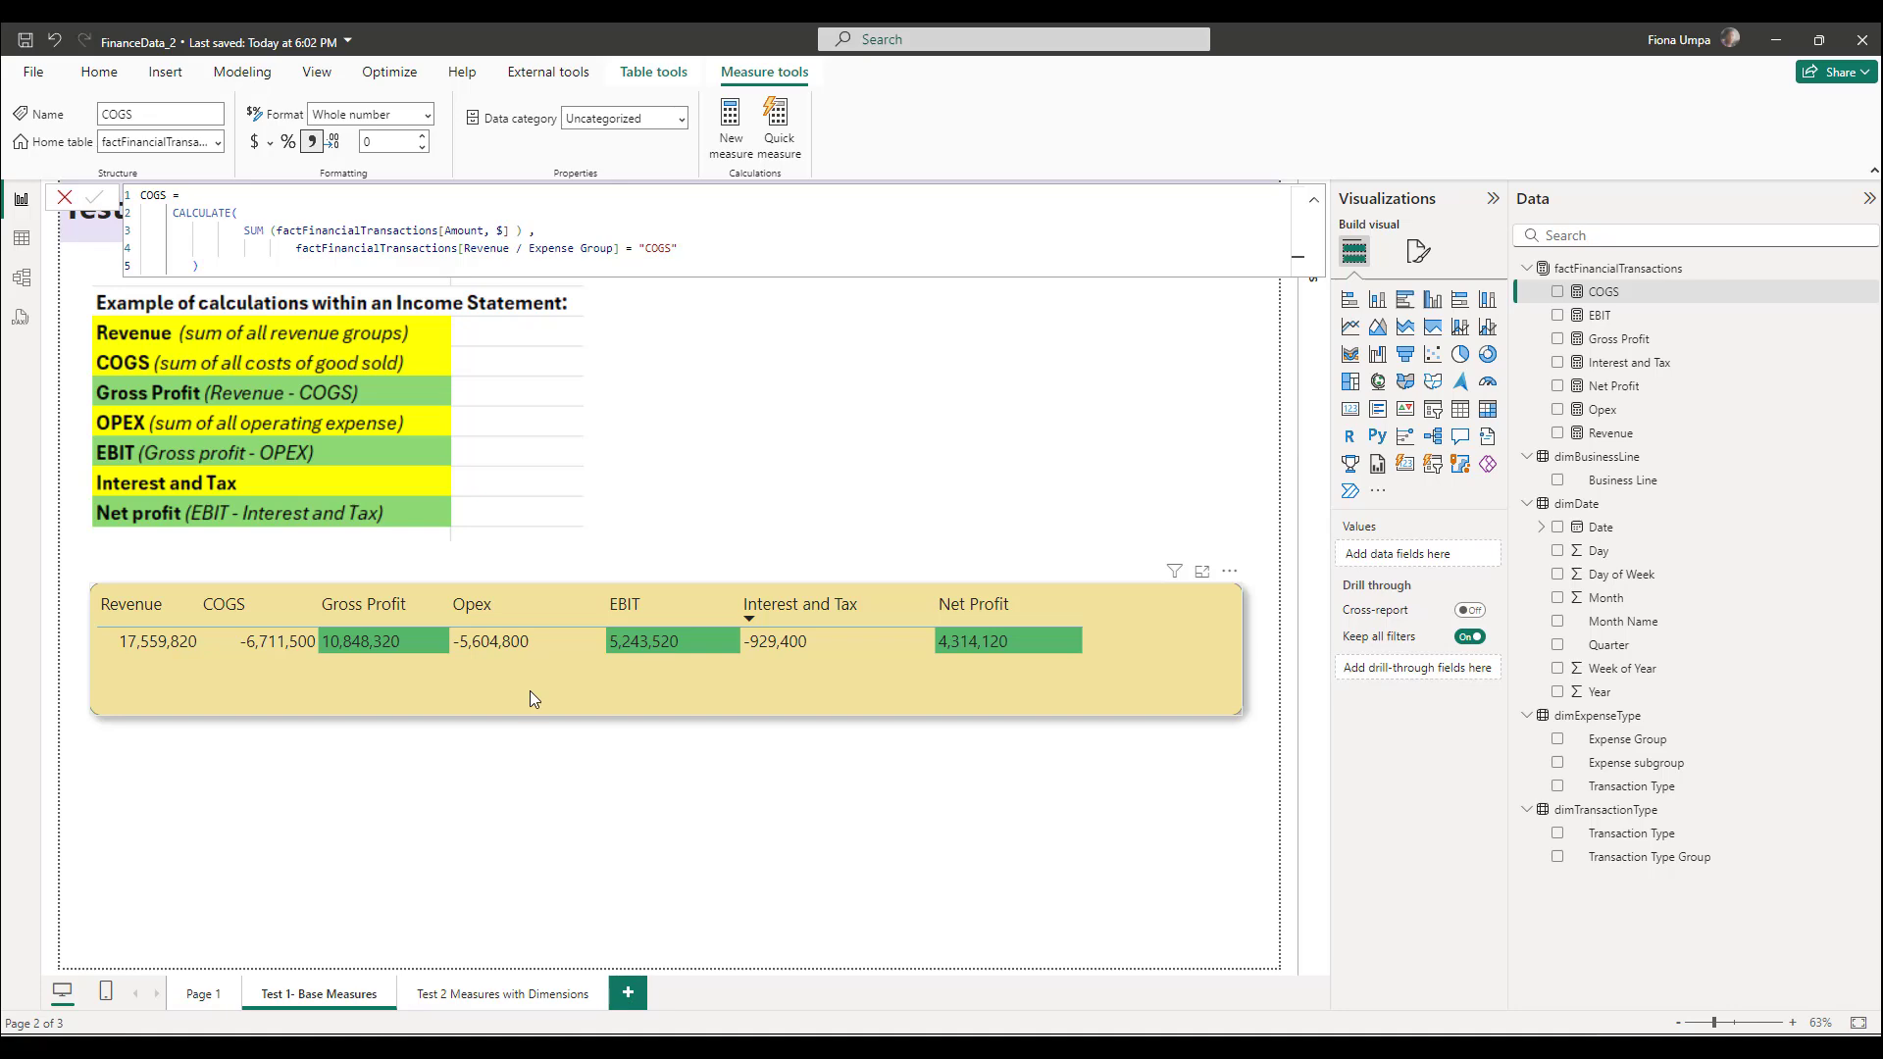
Switch briefly to Excel and minimize it again to get back to Power BI
{"action": "key", "text": "alt+Tab"}
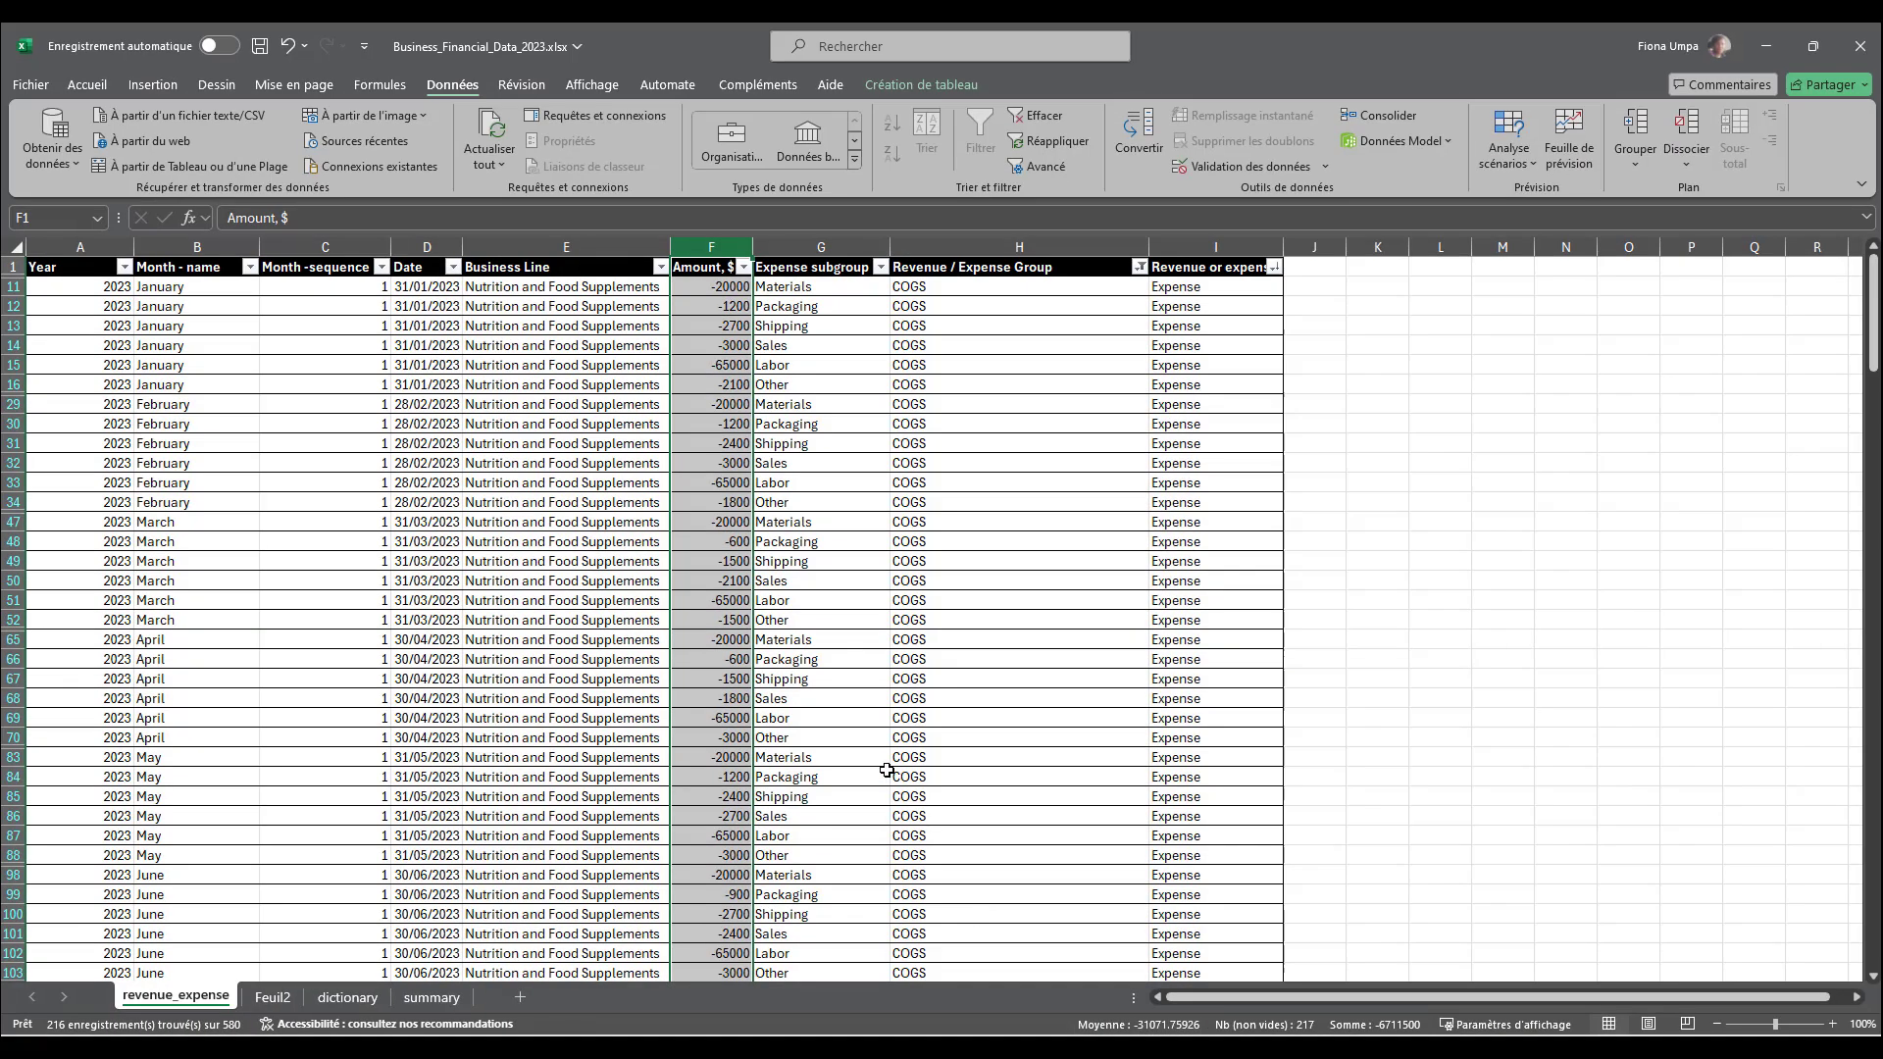
{"action": "left_click", "coordinate": [1766, 46]}
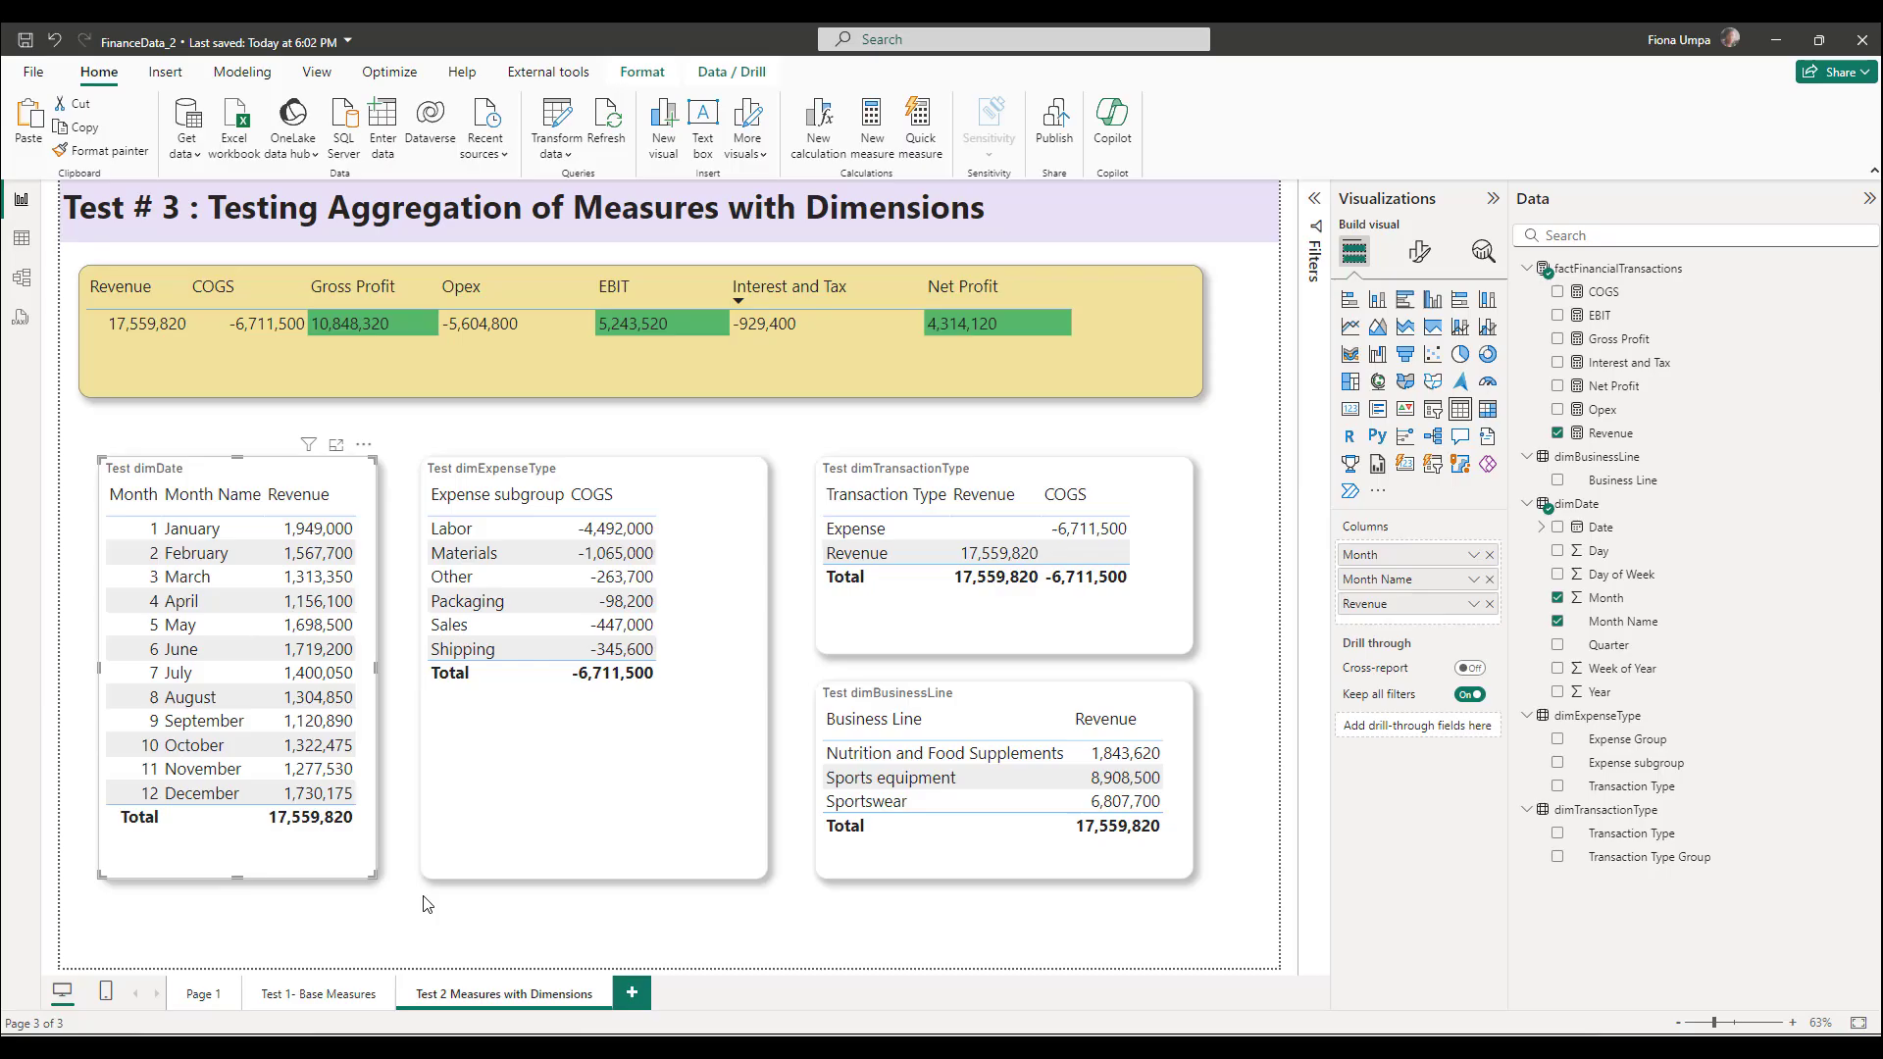
Select the Test dimDate table to inspect monthly revenue, with January at 1,949,000
{"action": "left_click", "coordinate": [424, 904]}
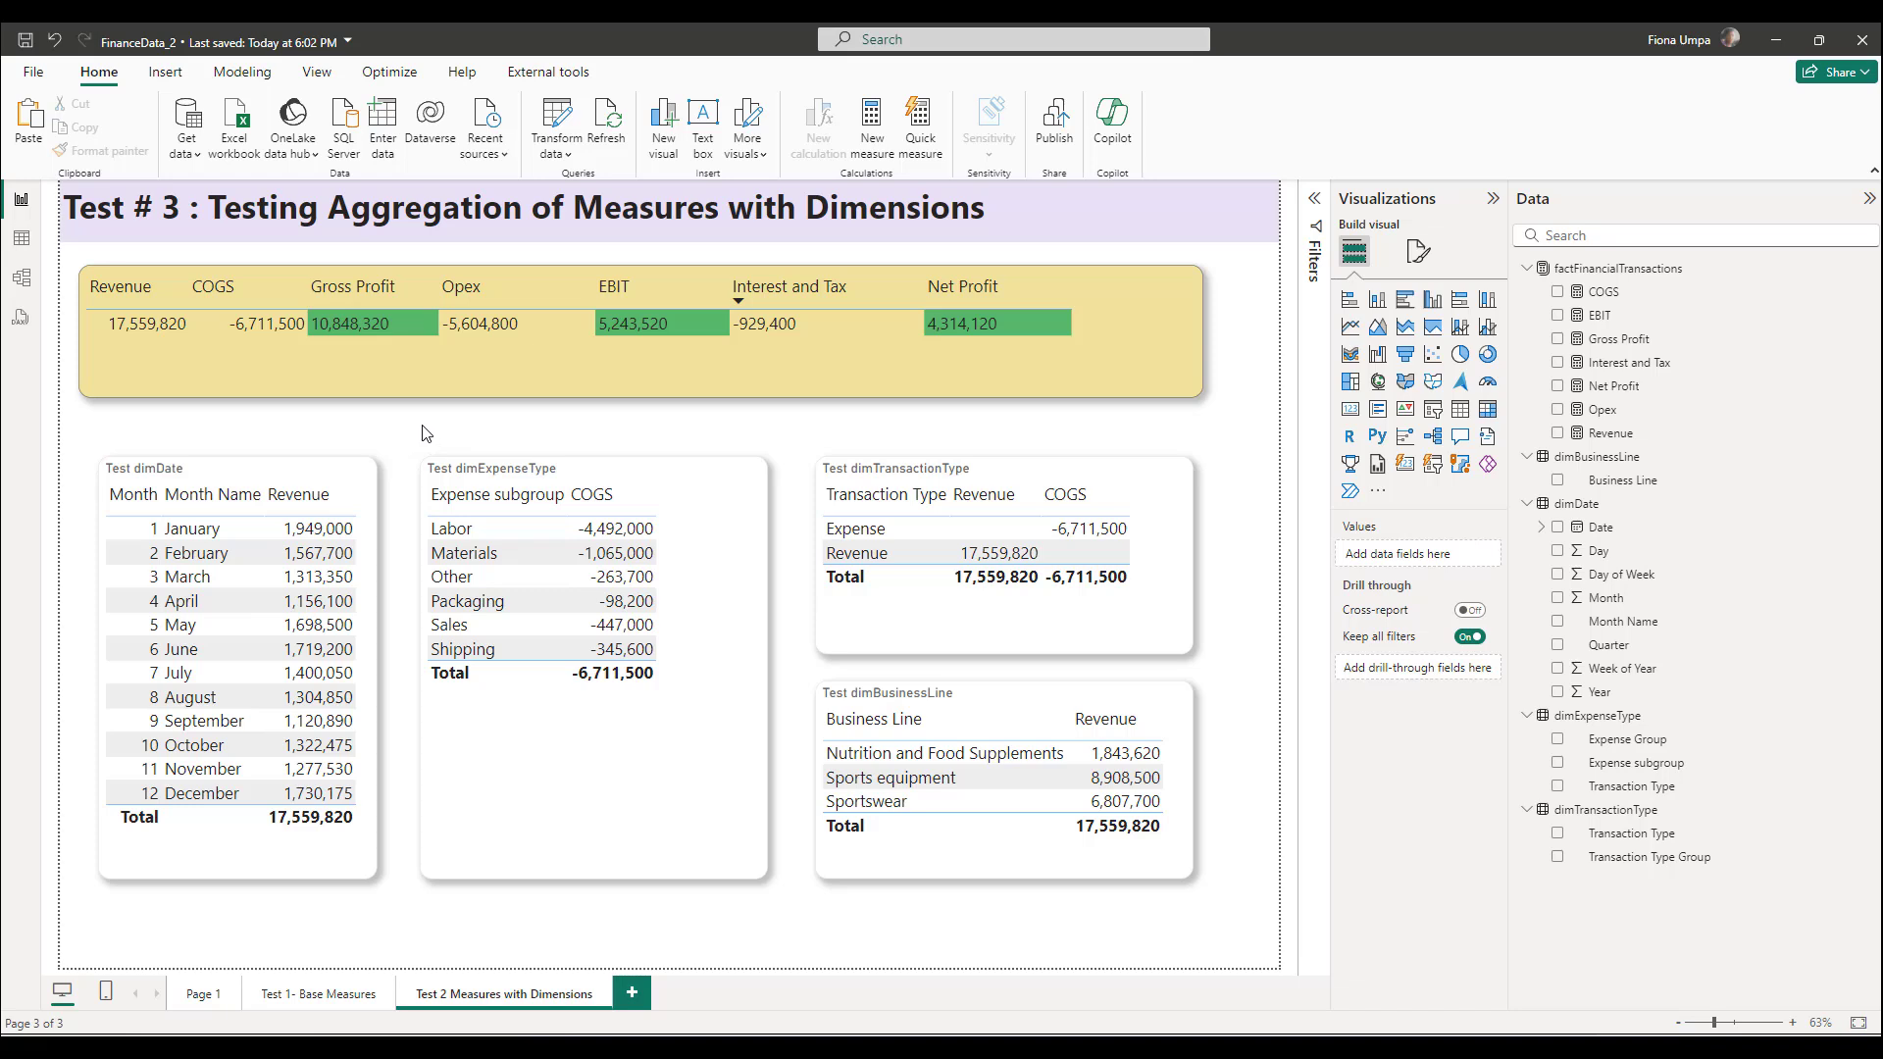
{"action": "left_click", "coordinate": [326, 863]}
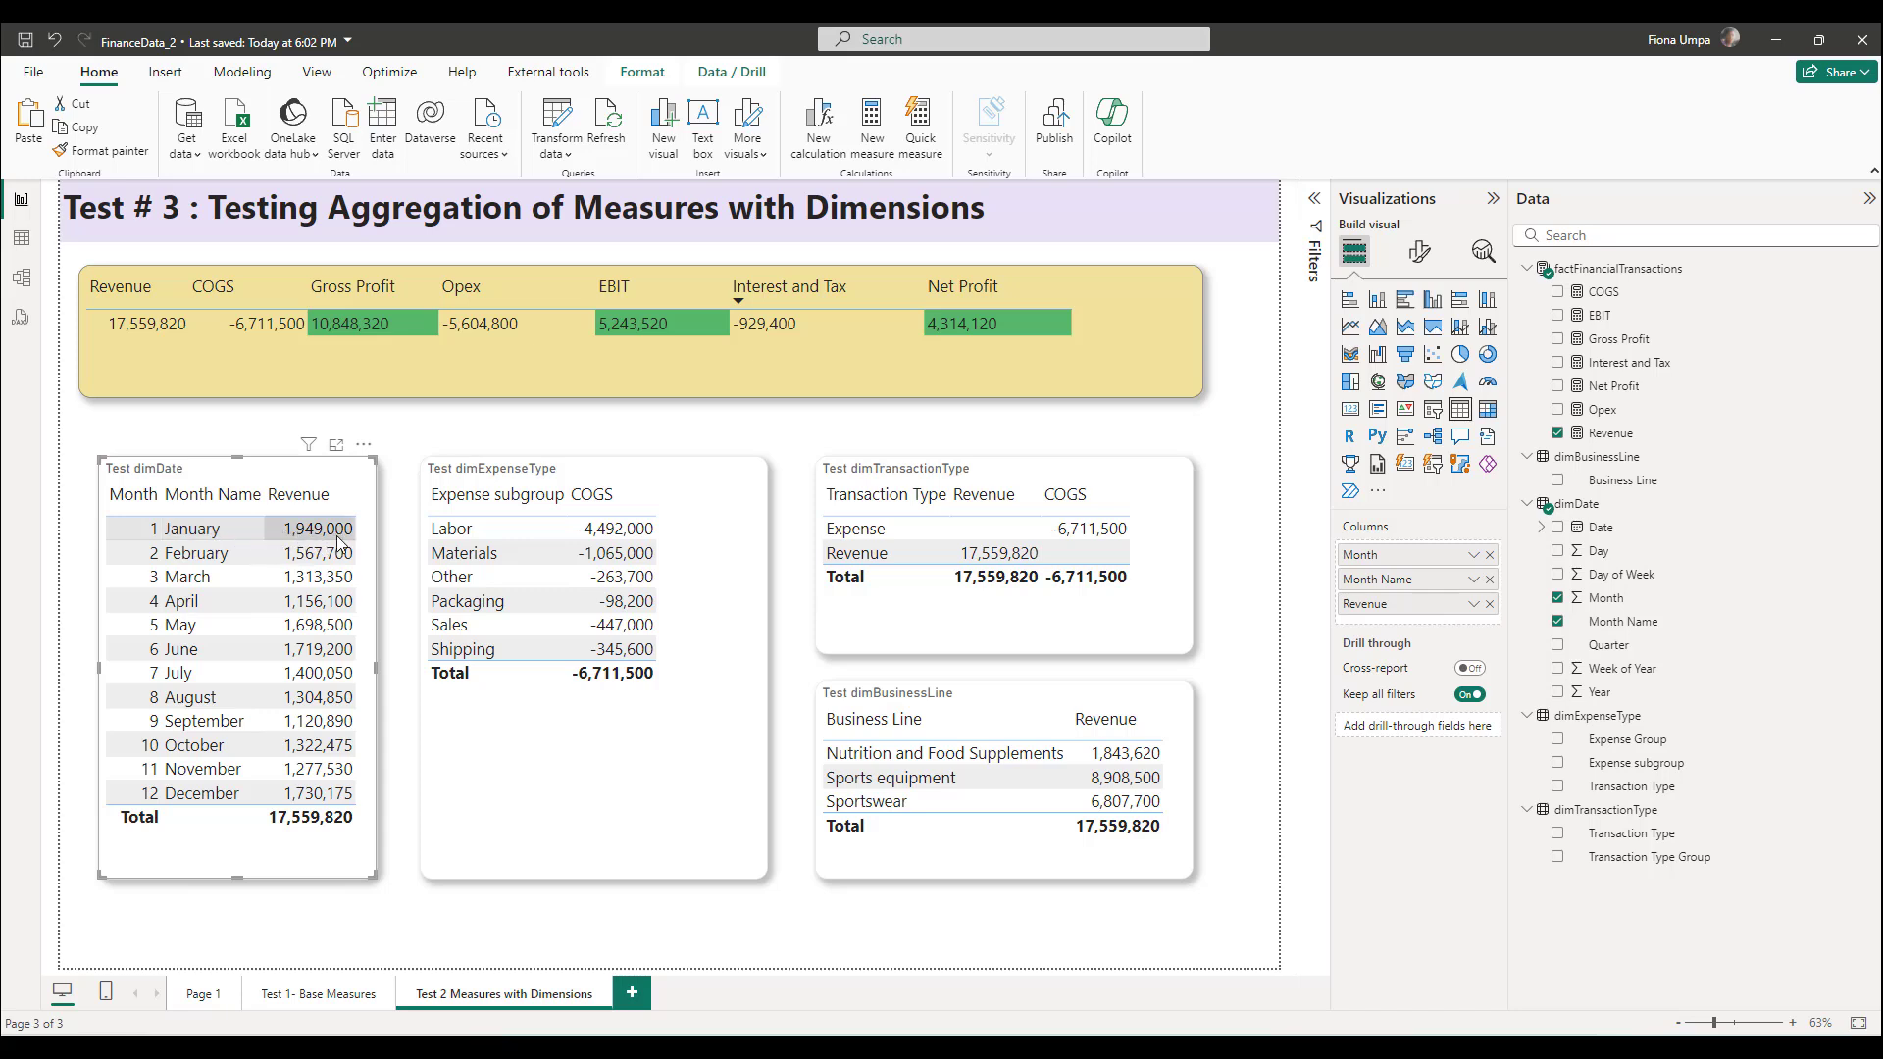
Bring Excel forward, resize it to view January rows summing 1949000, then minimize it
{"action": "mouse_move", "coordinate": [1197, 1055]}
{"action": "mouse_move", "coordinate": [1113, 1055]}
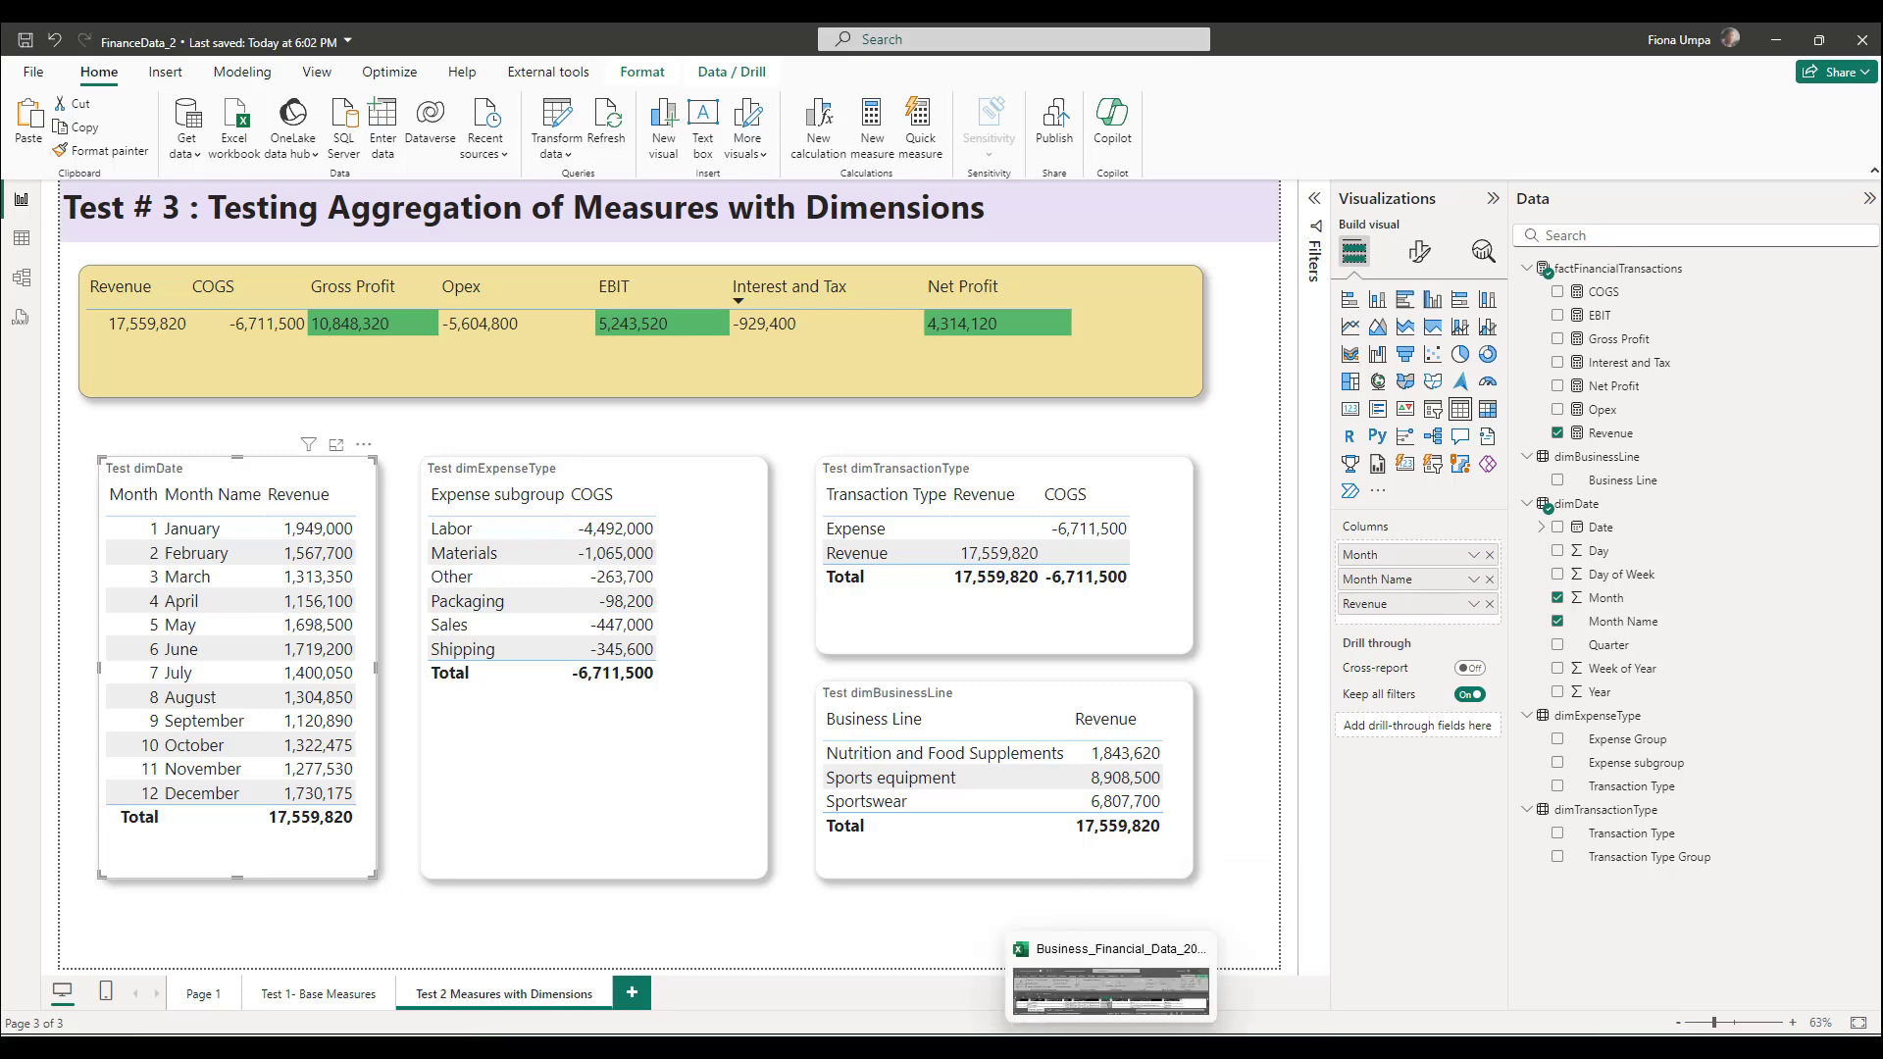
{"action": "left_click", "coordinate": [1113, 981]}
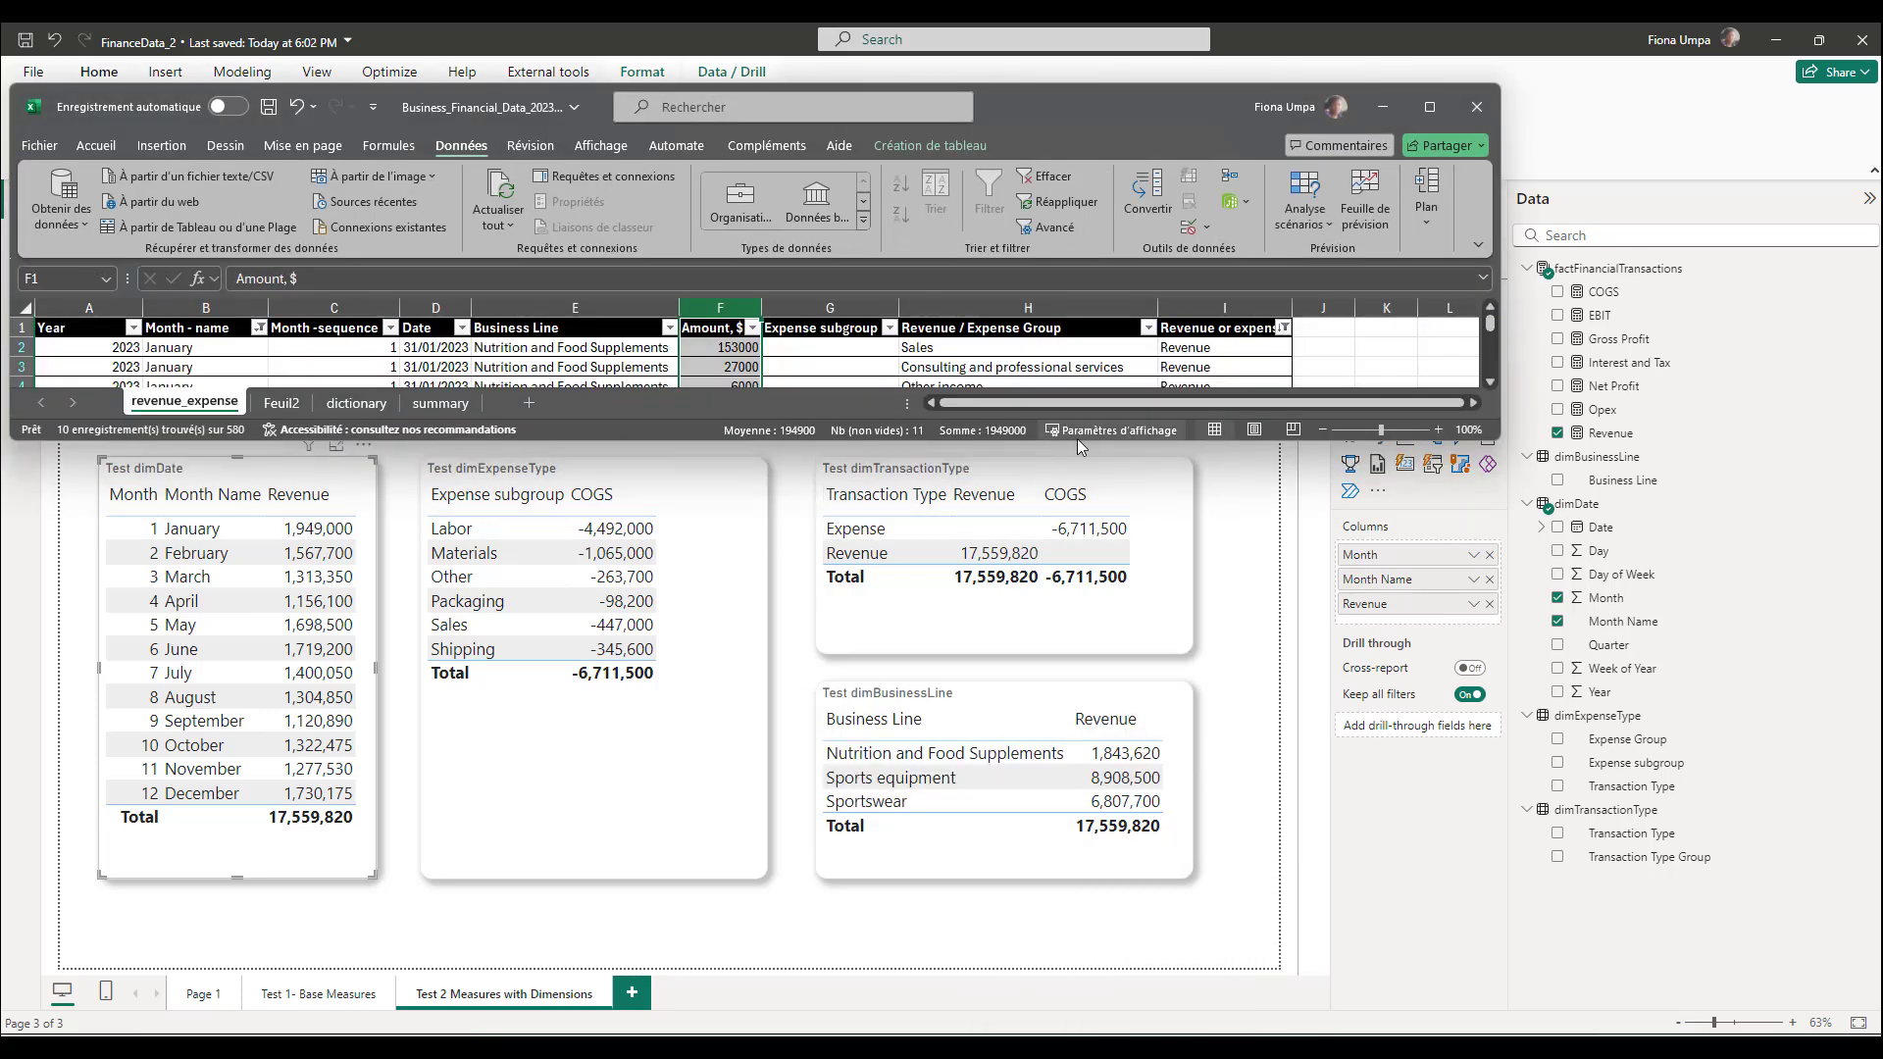
{"action": "left_click_drag", "start_coordinate": [1077, 440], "coordinate": [1081, 639]}
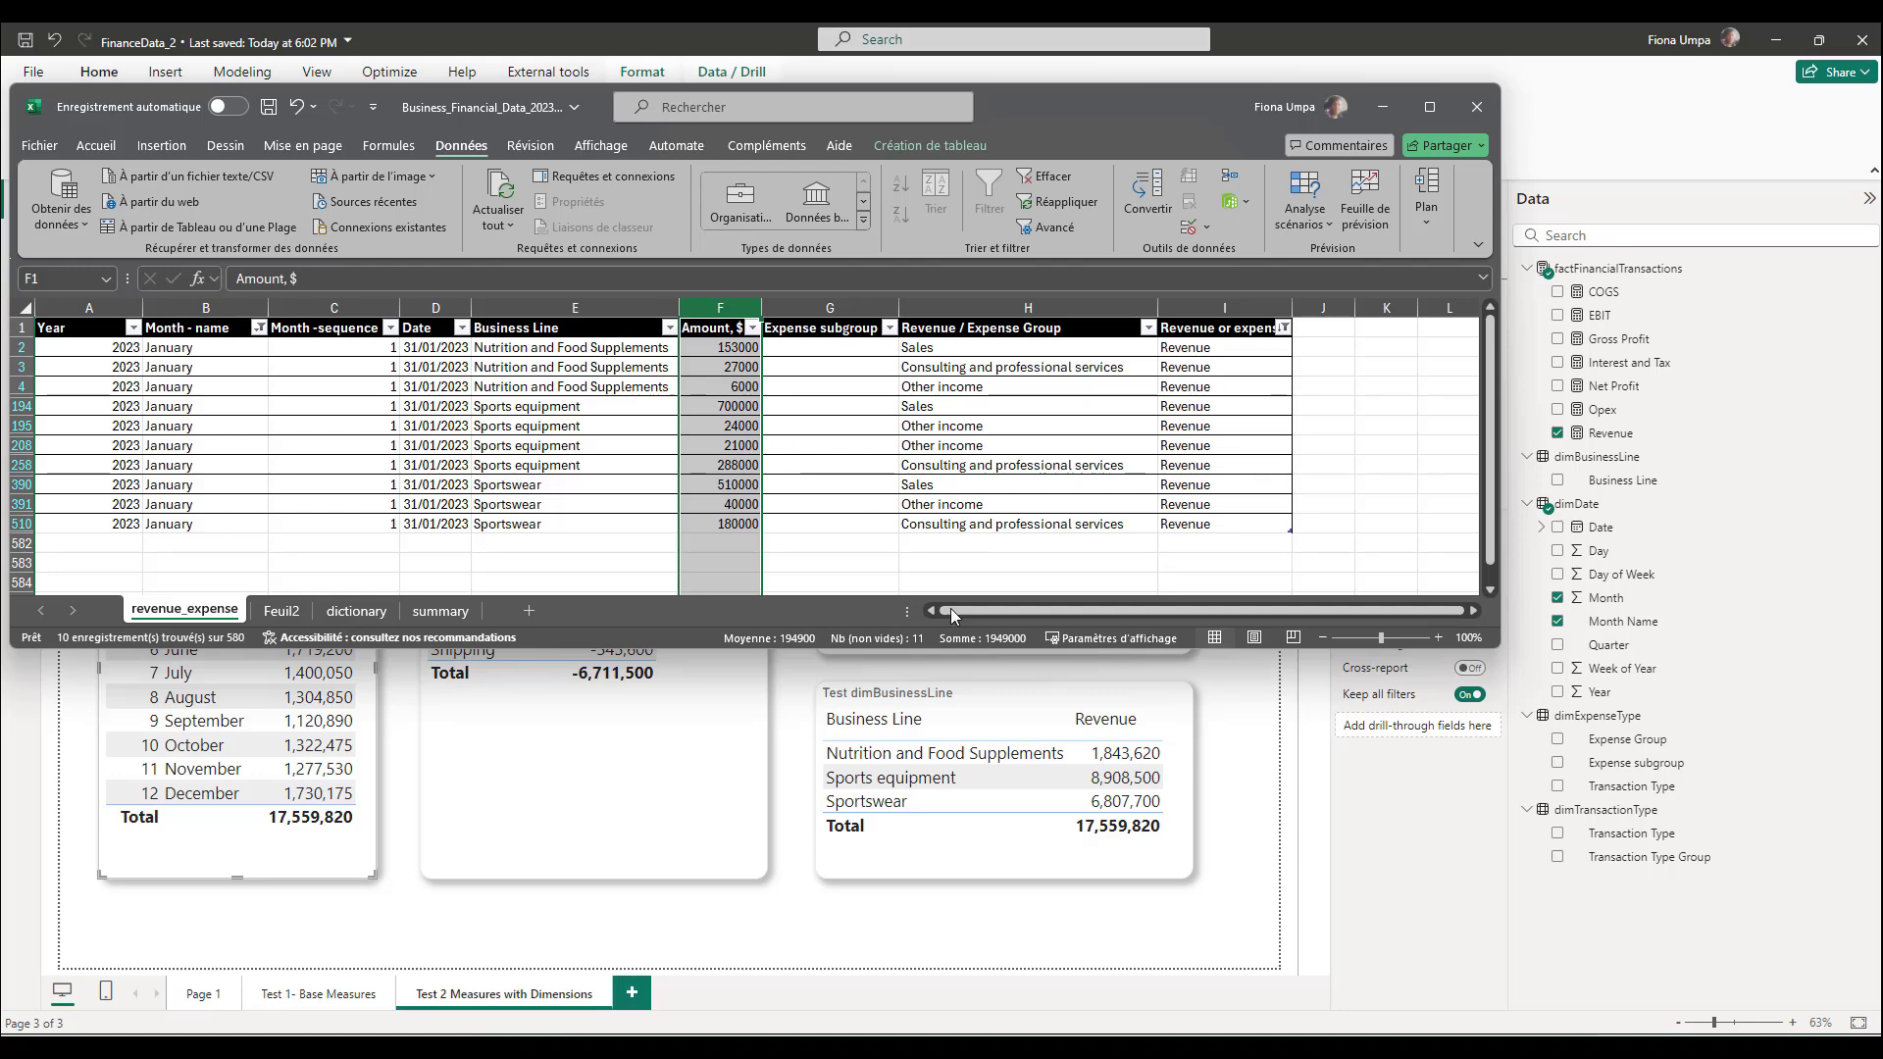
{"action": "left_click_drag", "start_coordinate": [922, 648], "coordinate": [905, 612]}
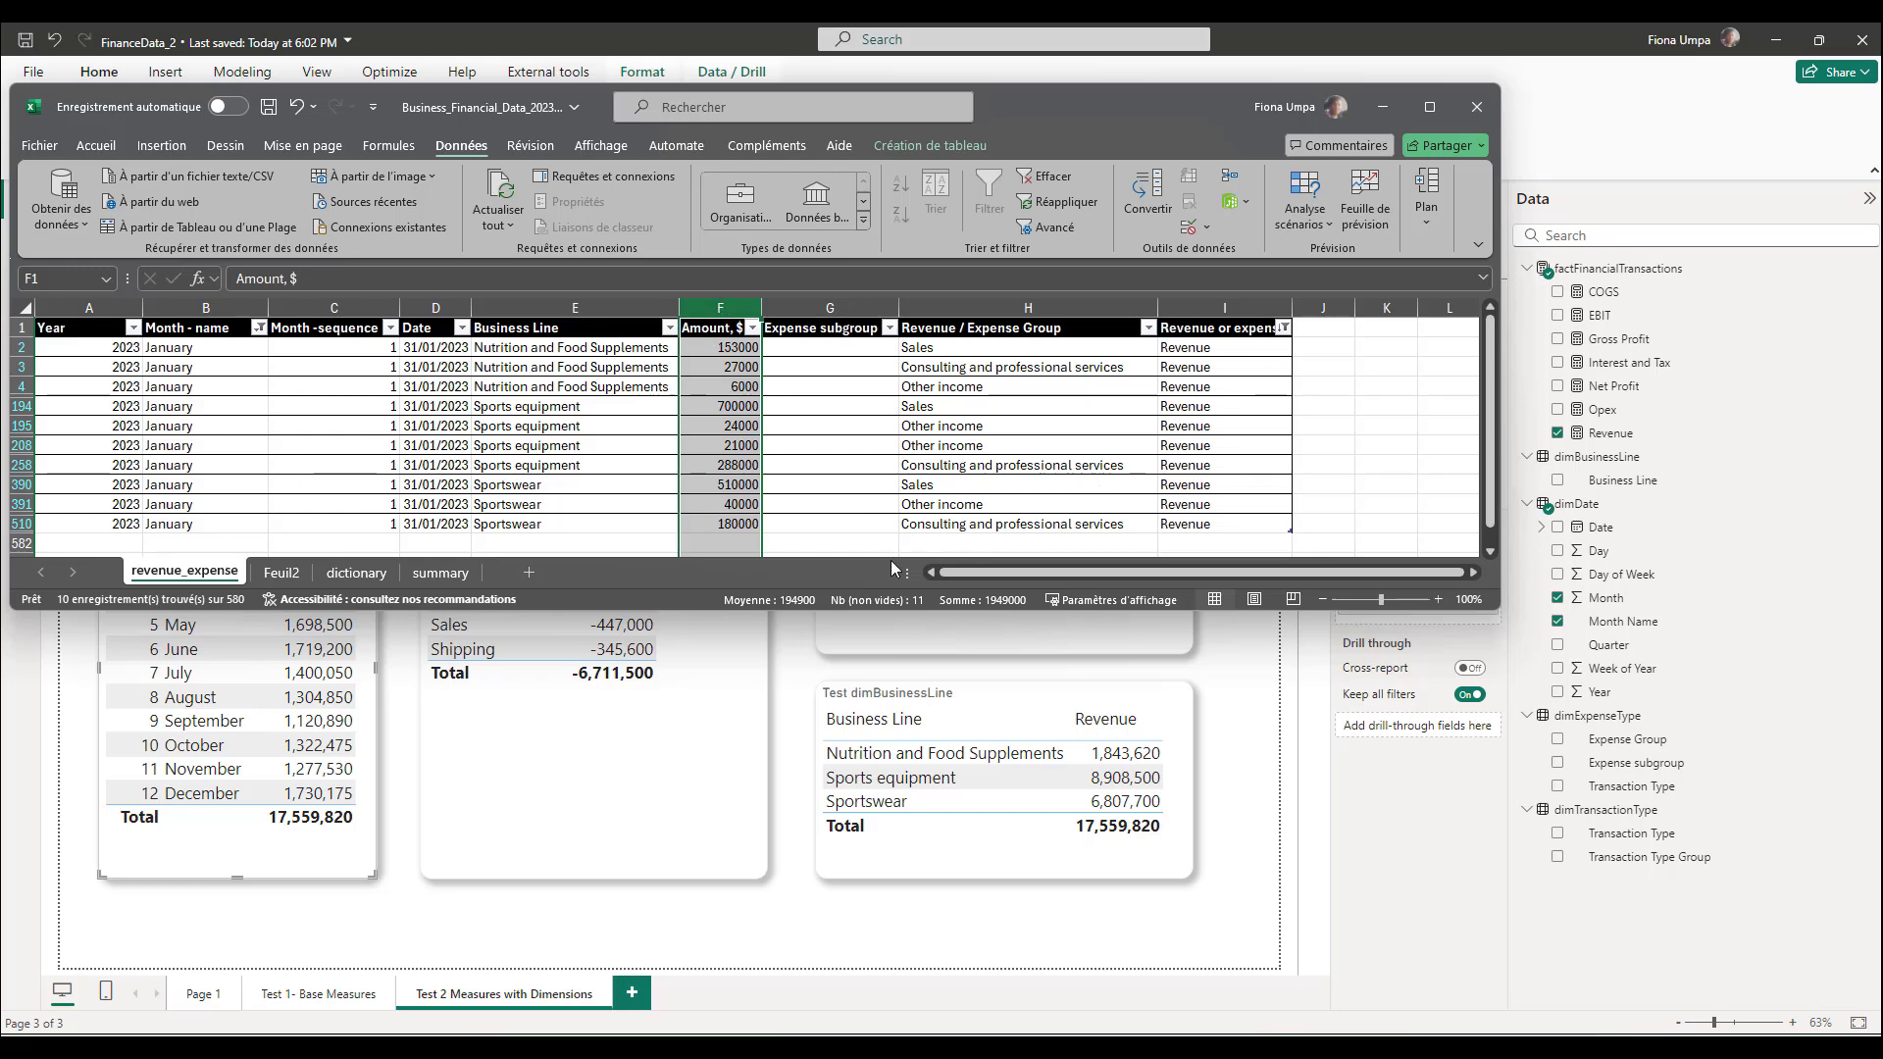
{"action": "left_click_drag", "start_coordinate": [606, 610], "coordinate": [618, 480]}
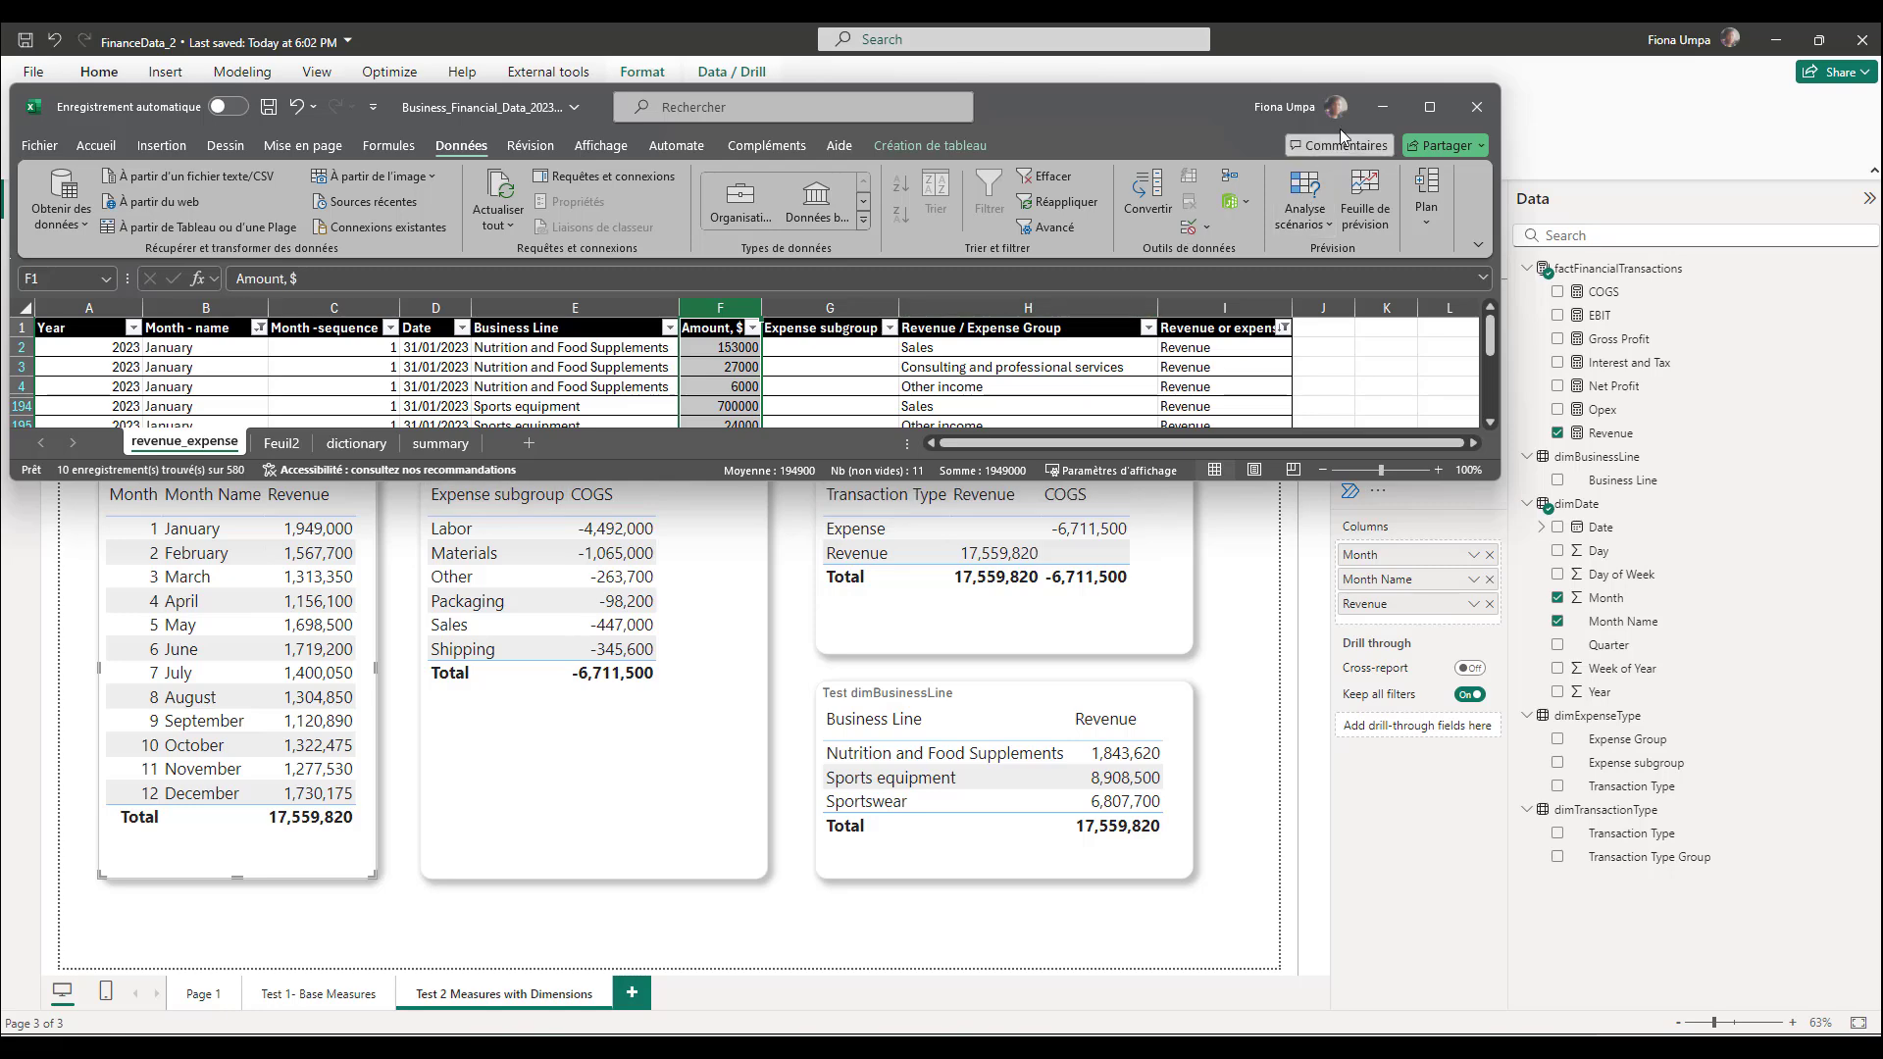
{"action": "left_click", "coordinate": [1378, 104]}
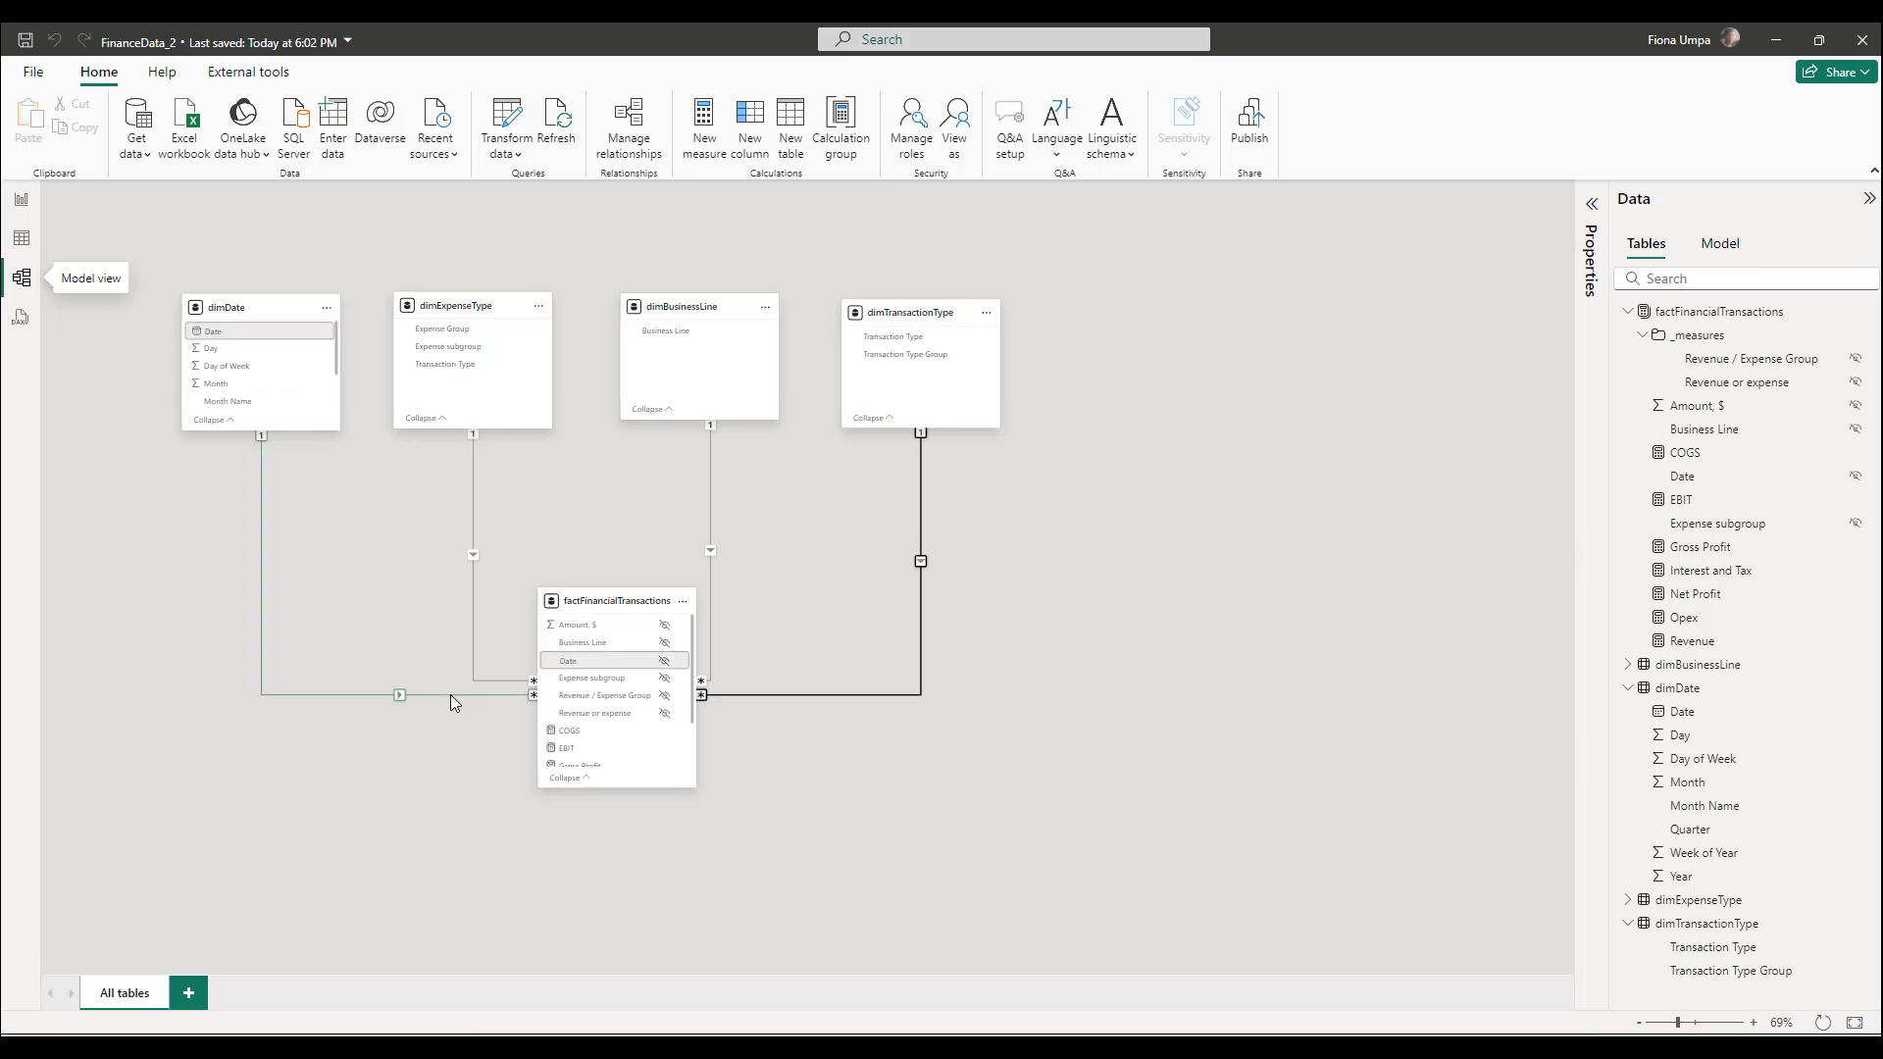
Select the Test dimExpenseType table on the report page, then bring Excel back up
{"action": "left_click", "coordinate": [21, 199]}
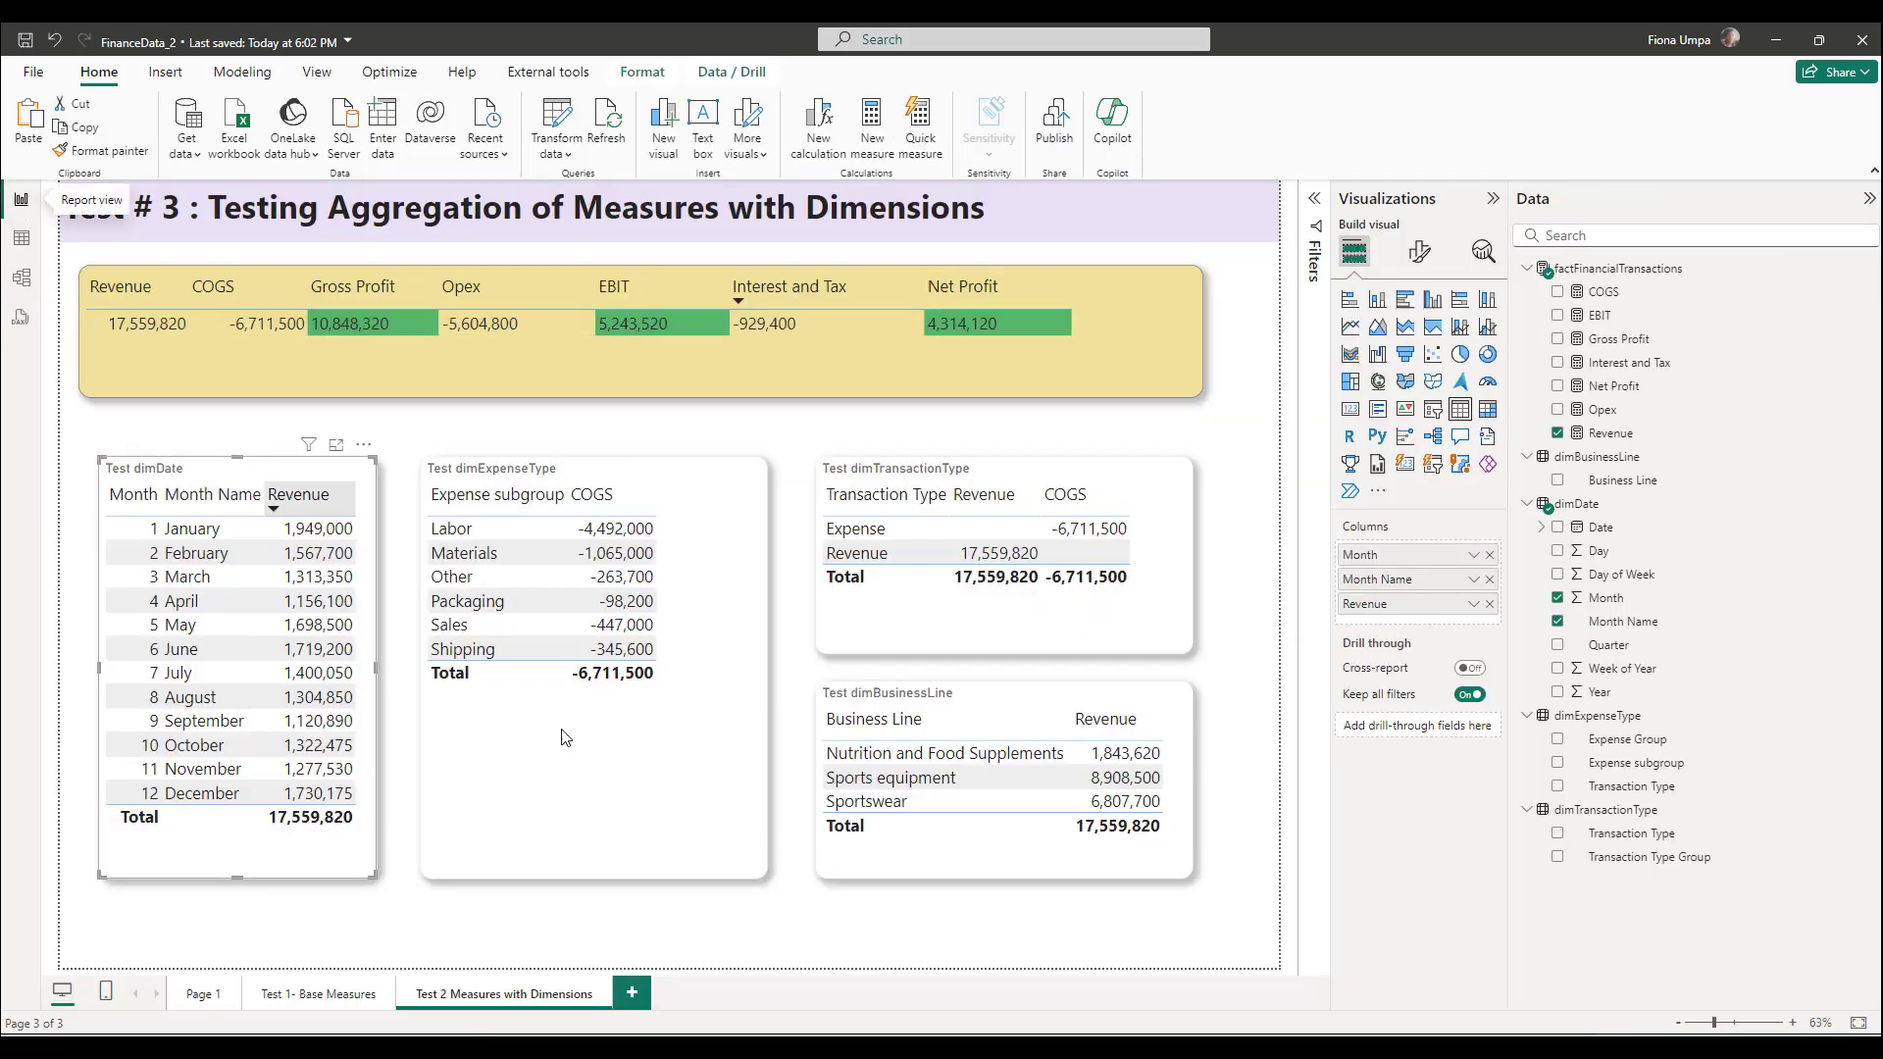
{"action": "left_click", "coordinate": [598, 789]}
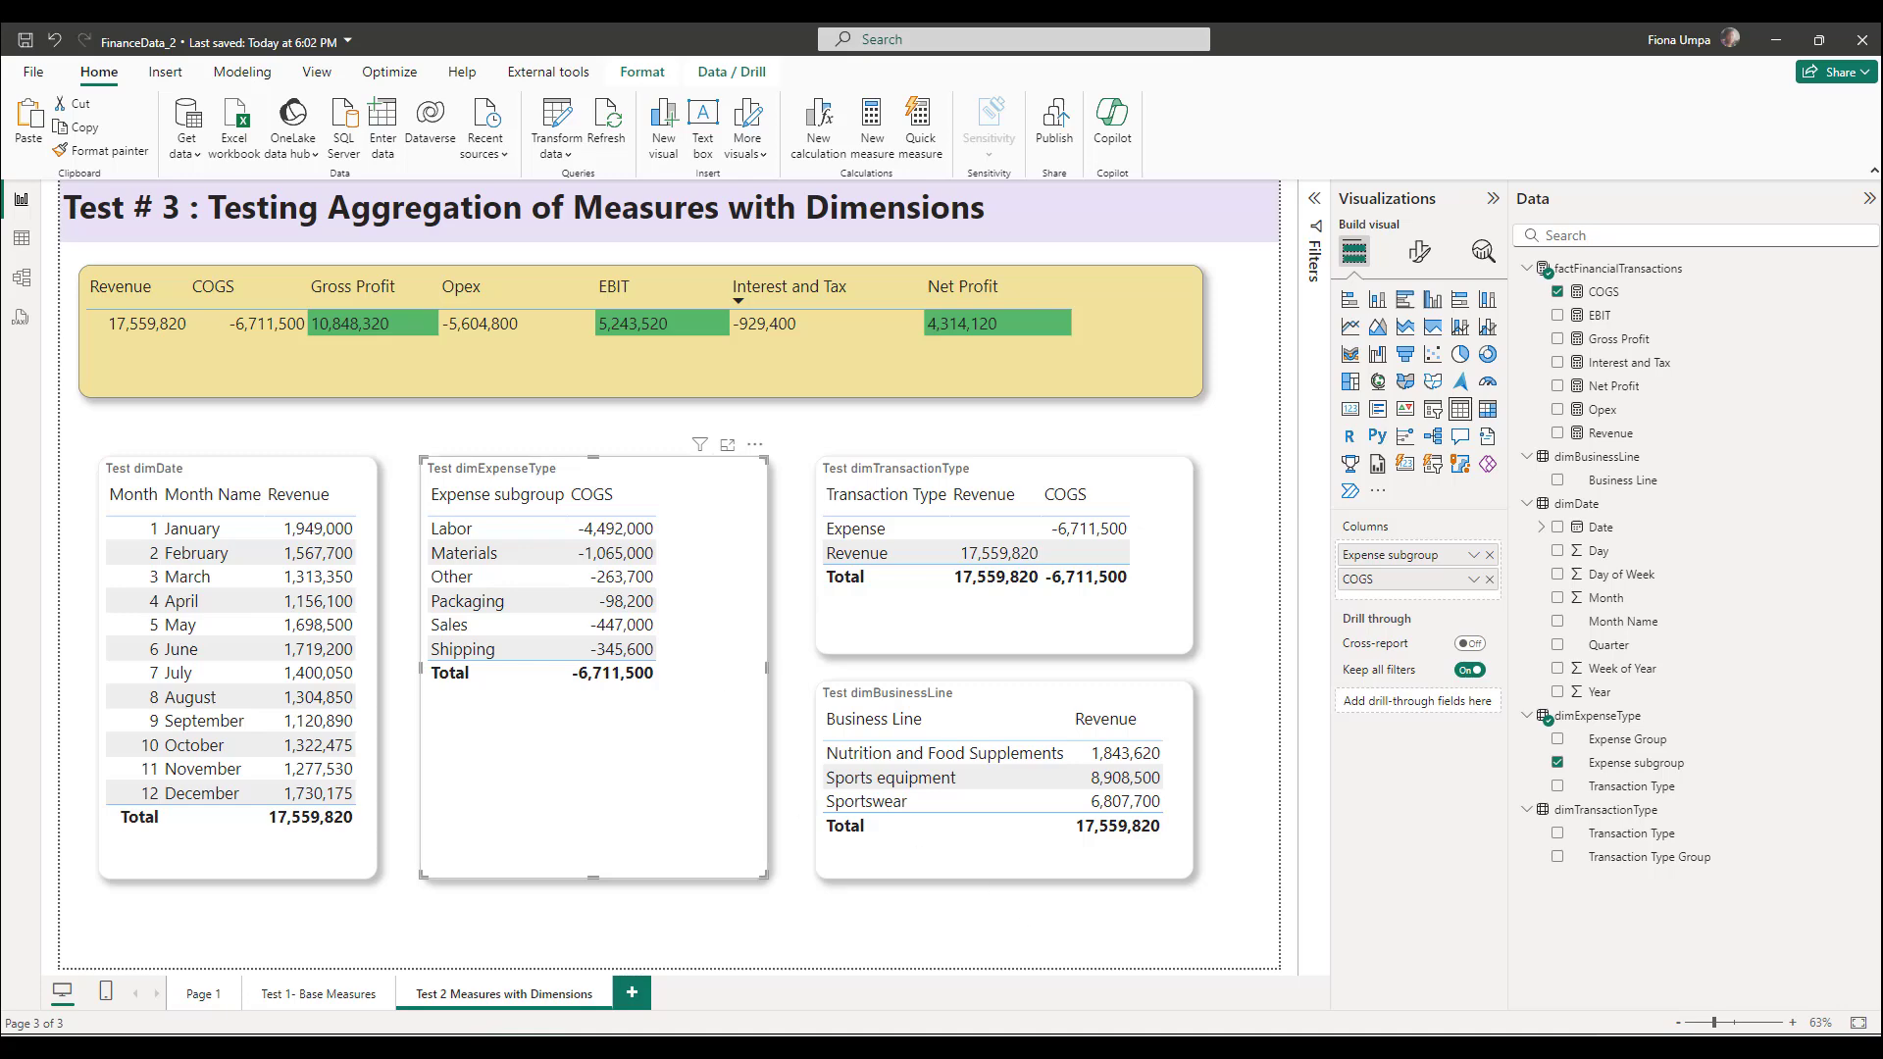
{"action": "left_click", "coordinate": [1113, 971]}
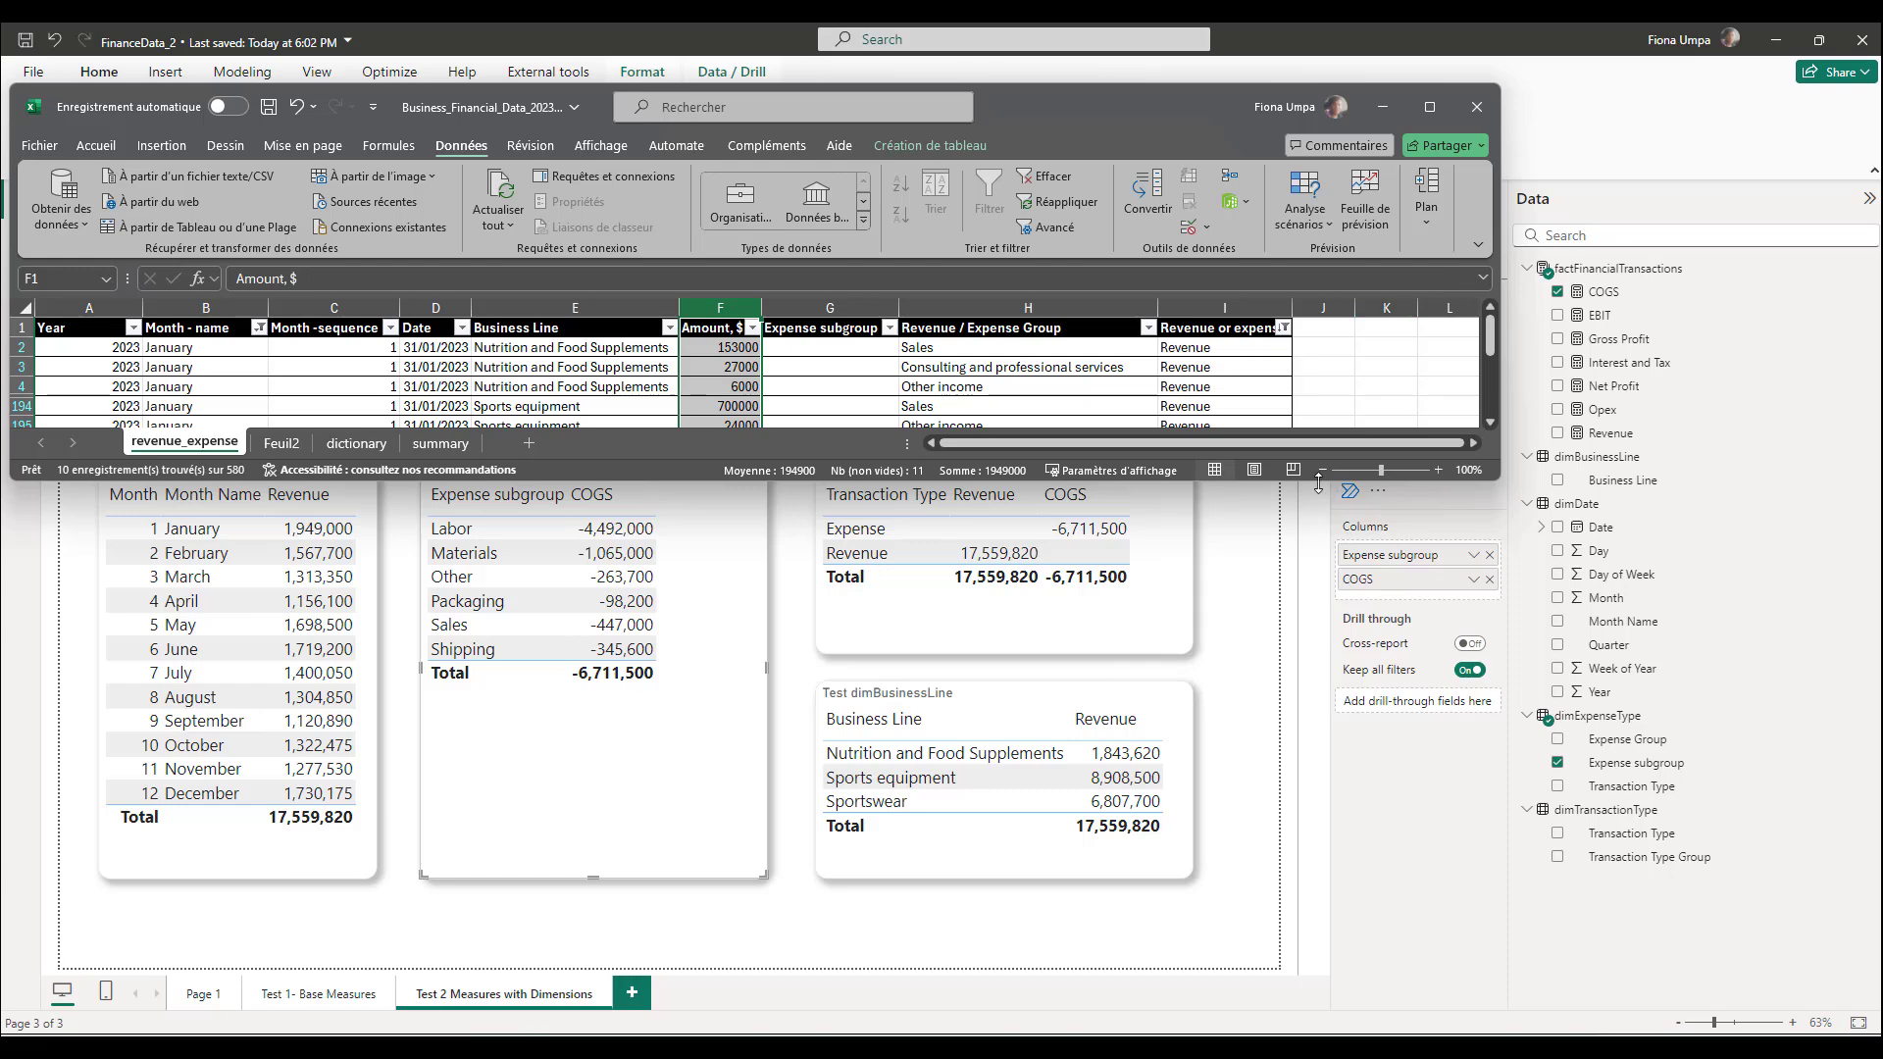
Enlarge the Excel window and reset the filters on the transactions table
{"action": "left_click_drag", "start_coordinate": [1318, 483], "coordinate": [1318, 650]}
{"action": "left_click", "coordinate": [1265, 330]}
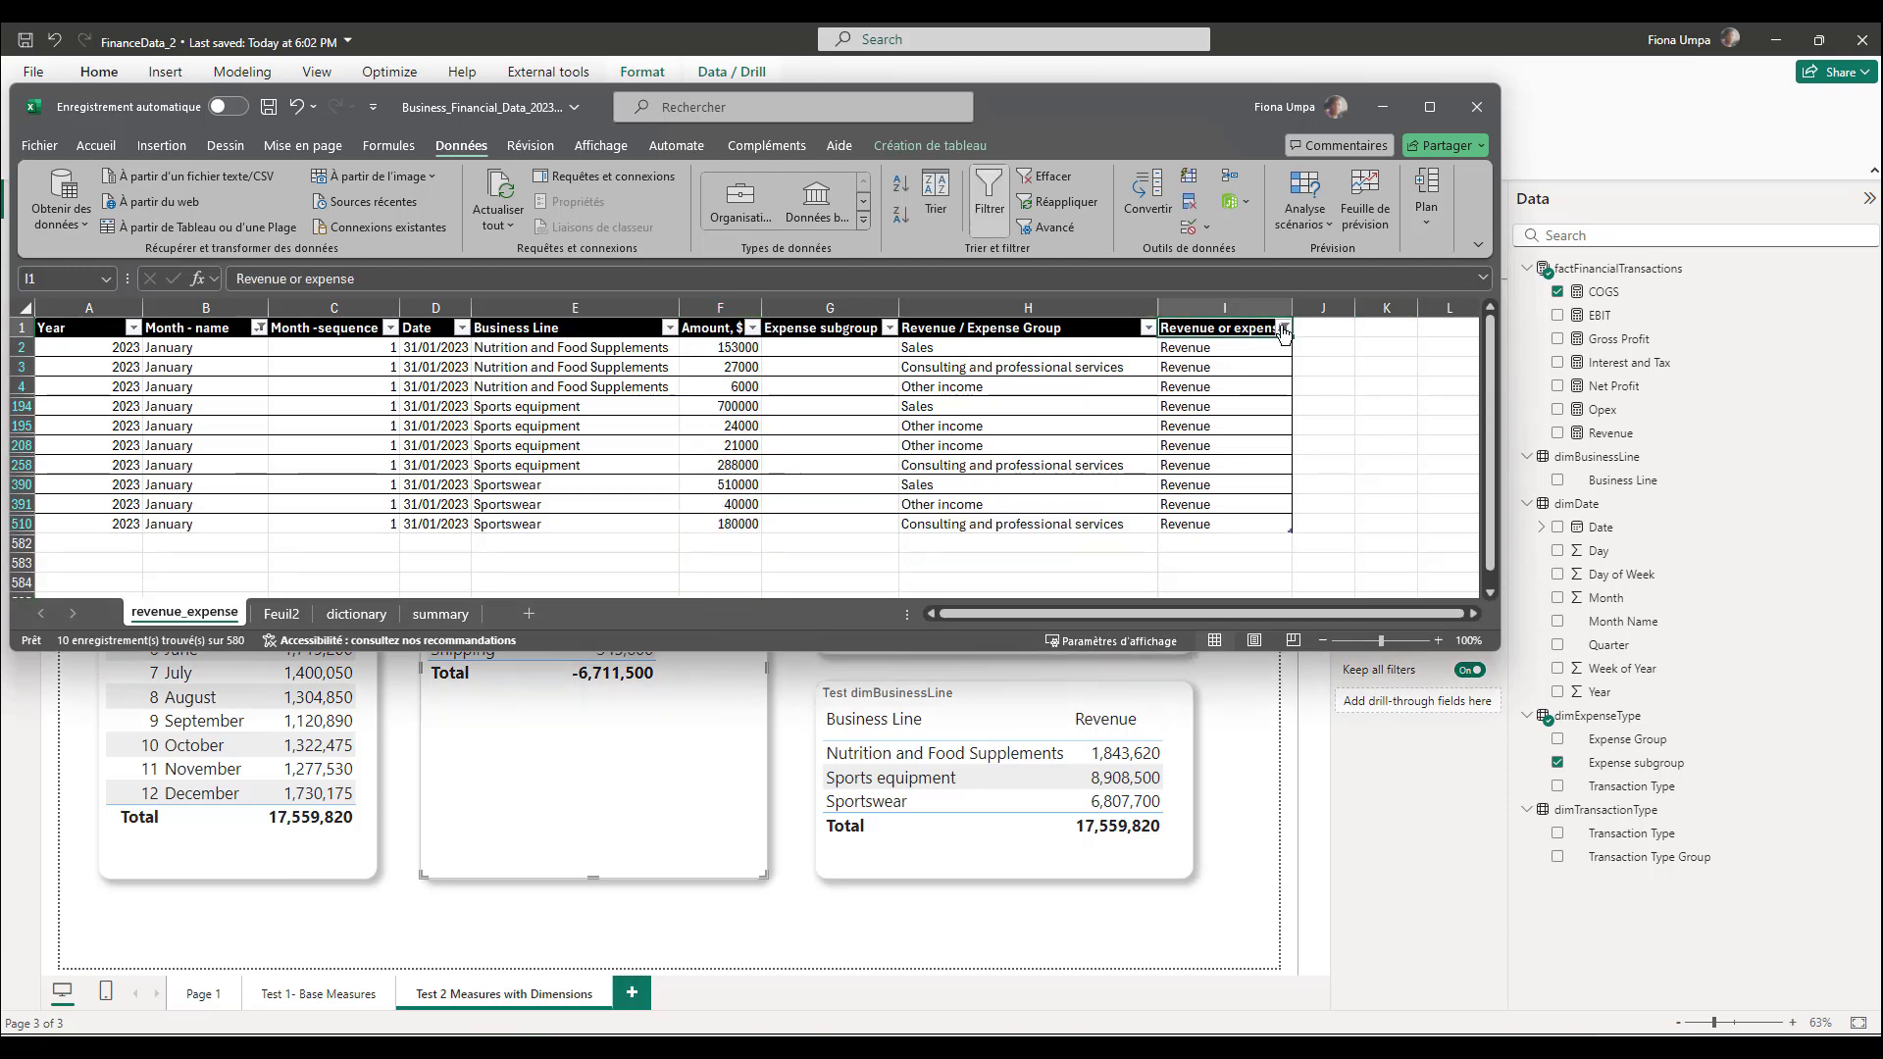
{"action": "left_click", "coordinate": [989, 201]}
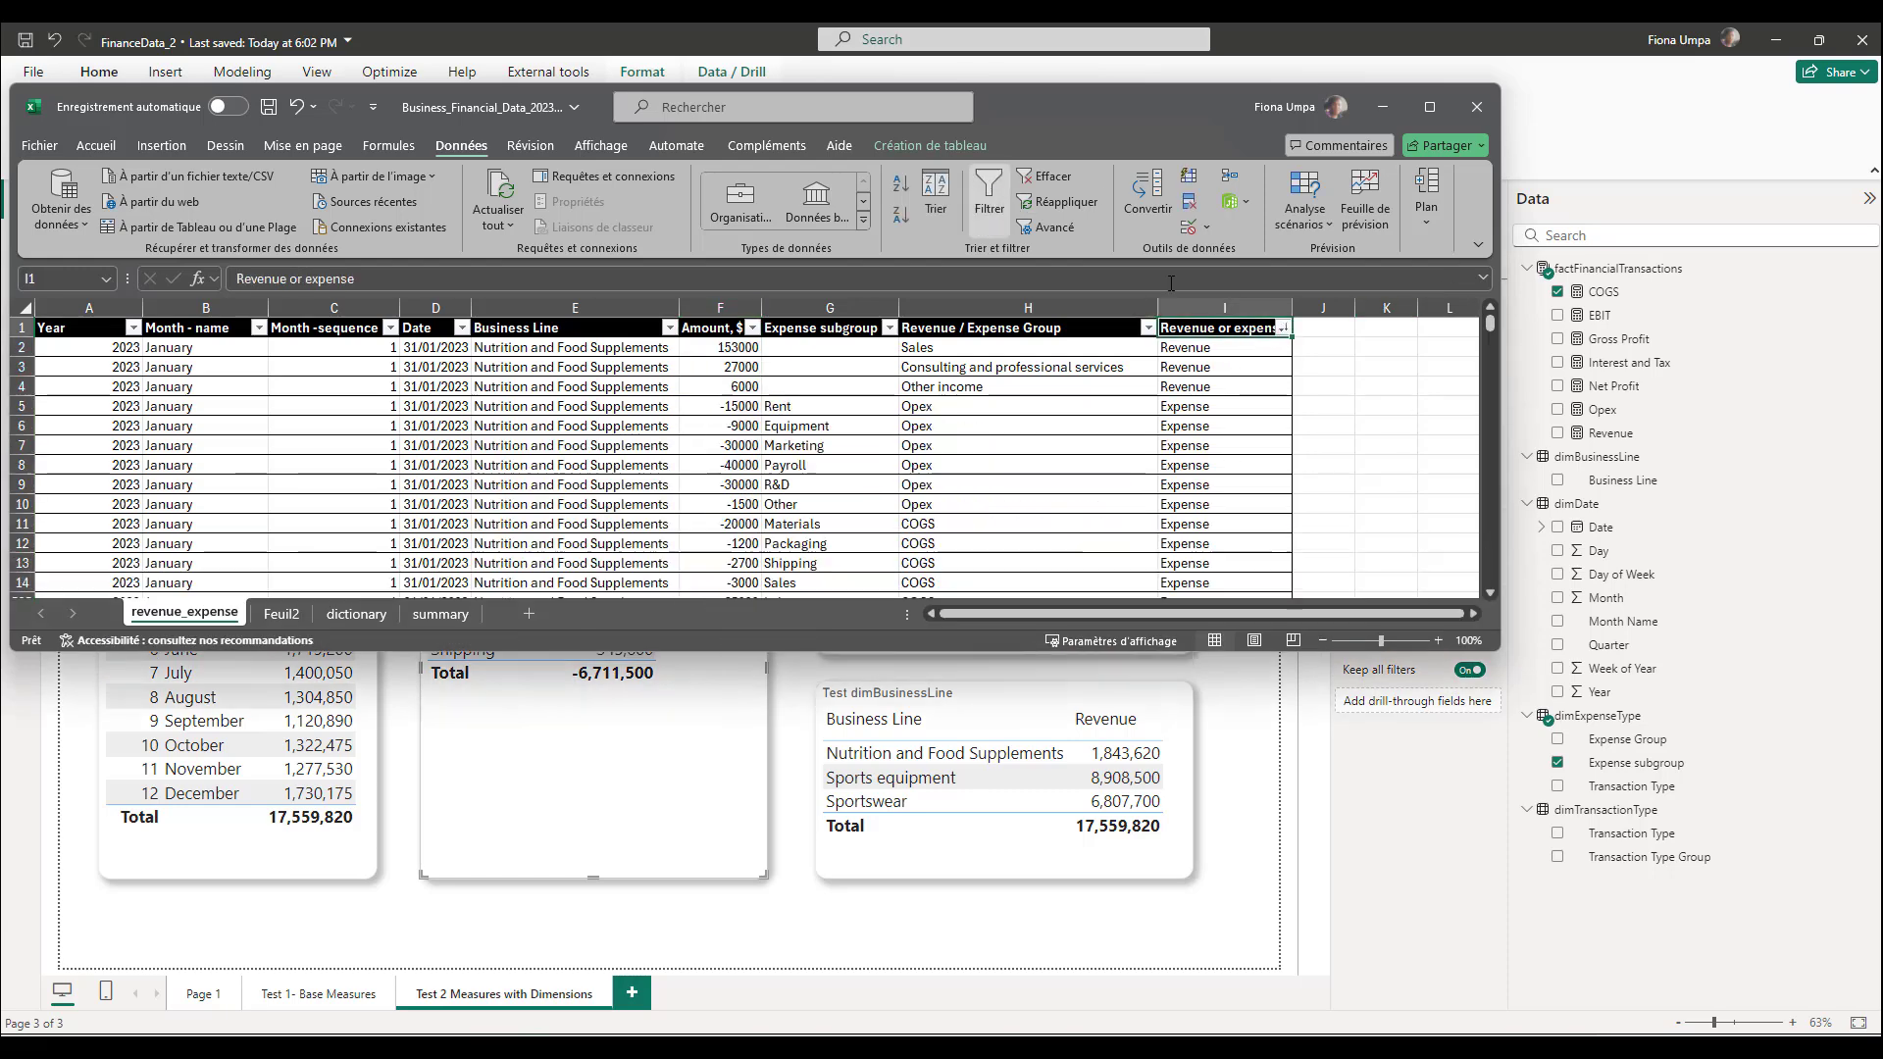
{"action": "left_click", "coordinate": [1042, 331]}
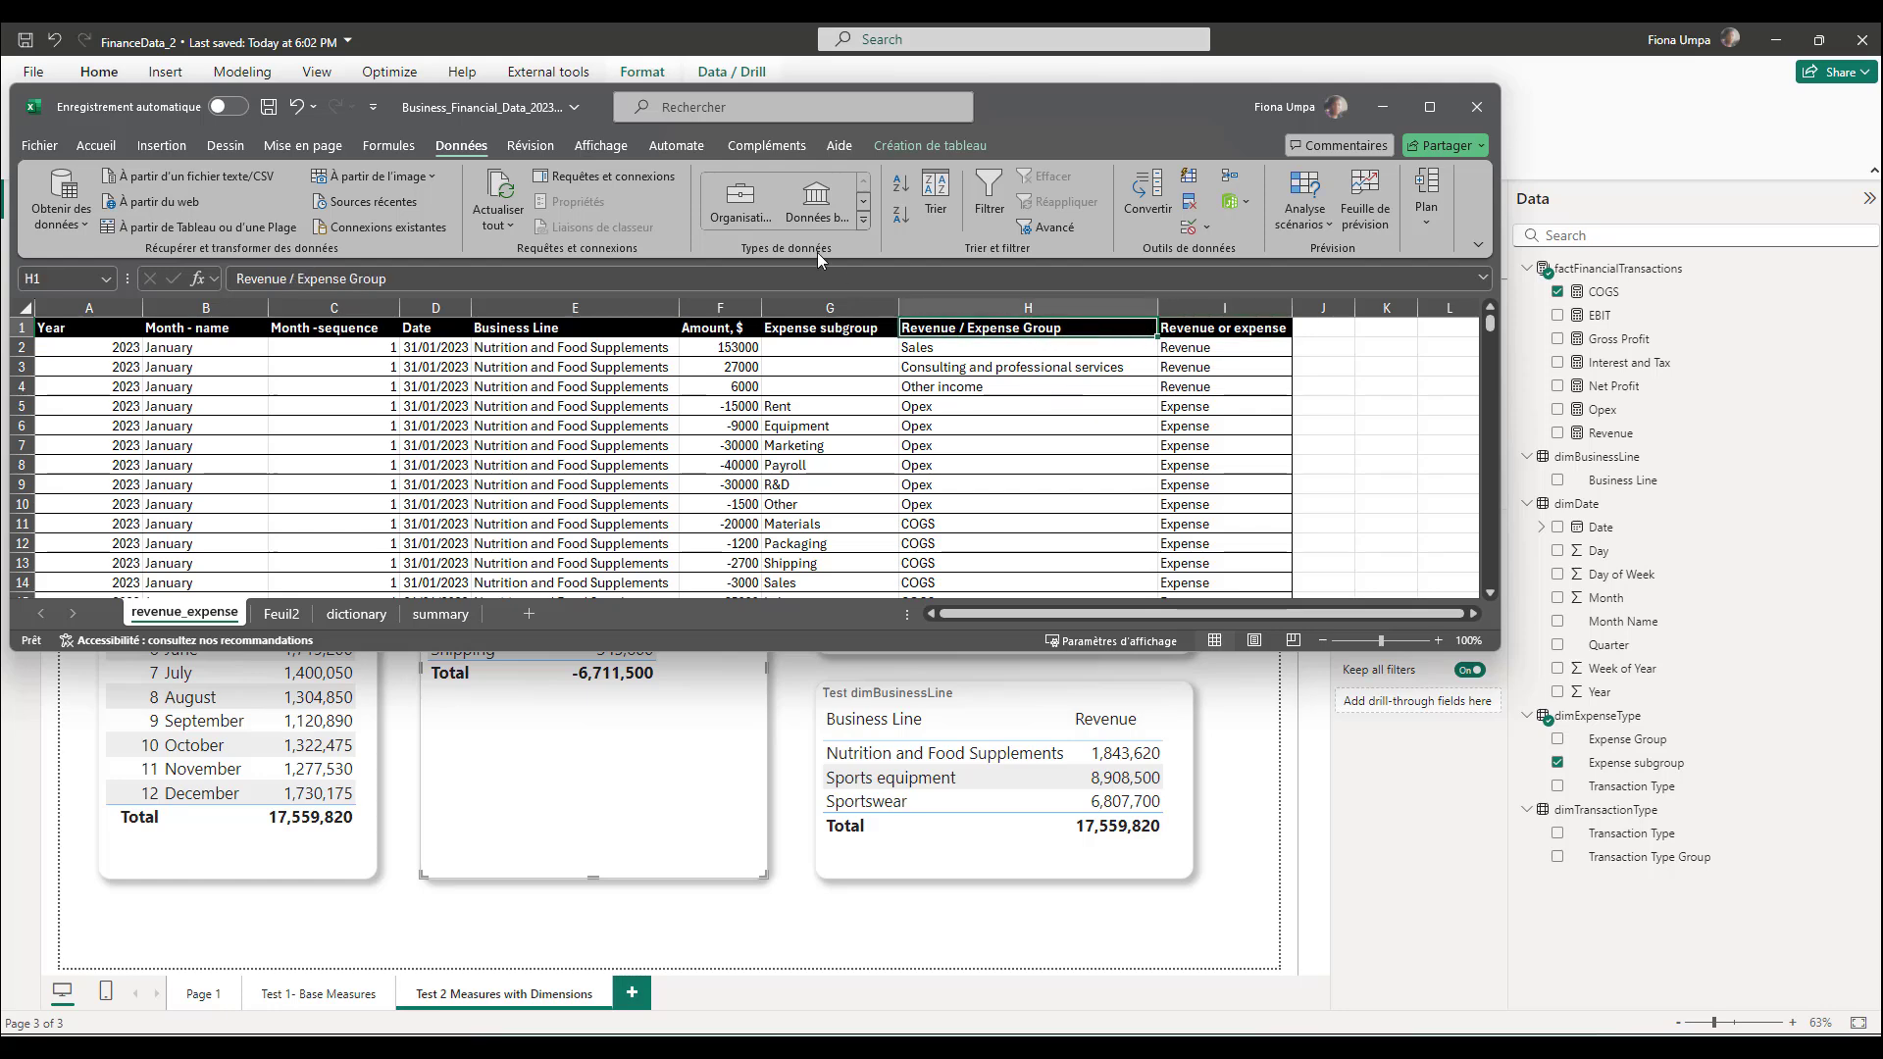
{"action": "left_click", "coordinate": [988, 201]}
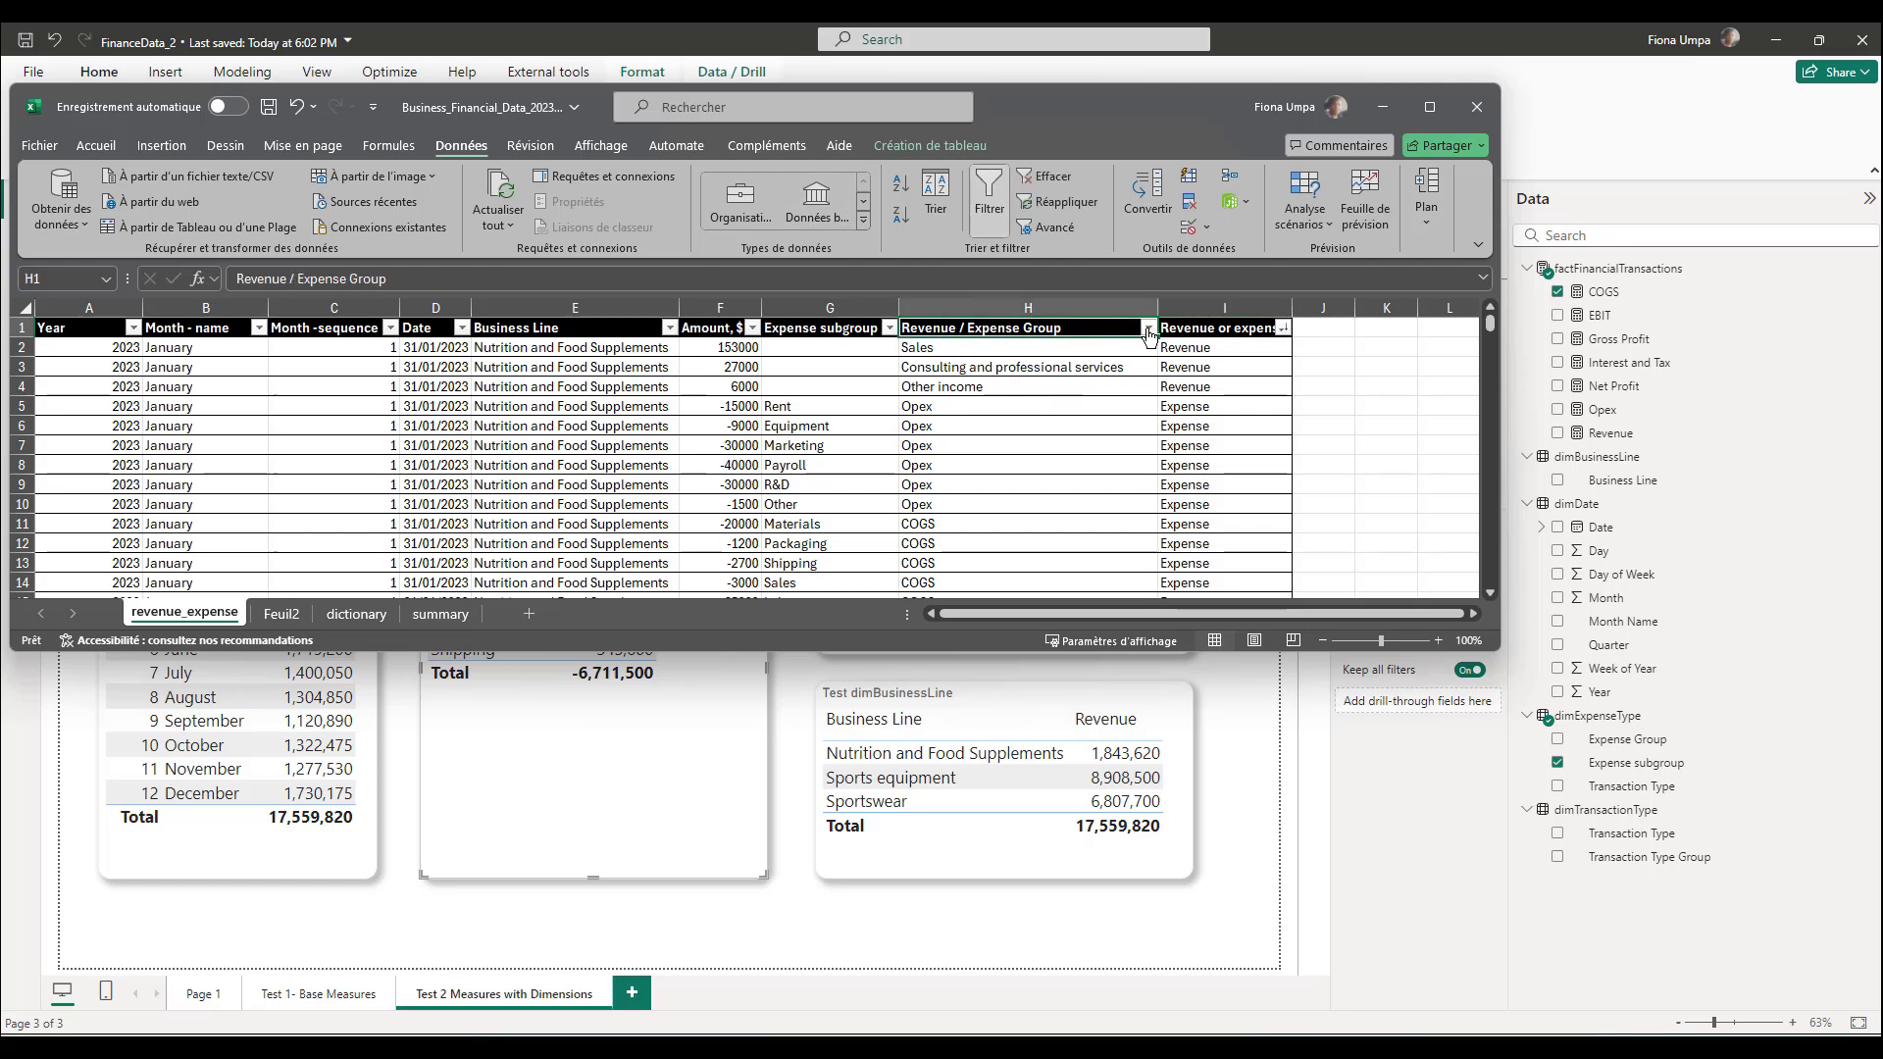
Filter Revenue / Expense Group to COGS and read the Amount total of -6,711,500
{"action": "left_click", "coordinate": [1149, 331]}
{"action": "left_click", "coordinate": [940, 585]}
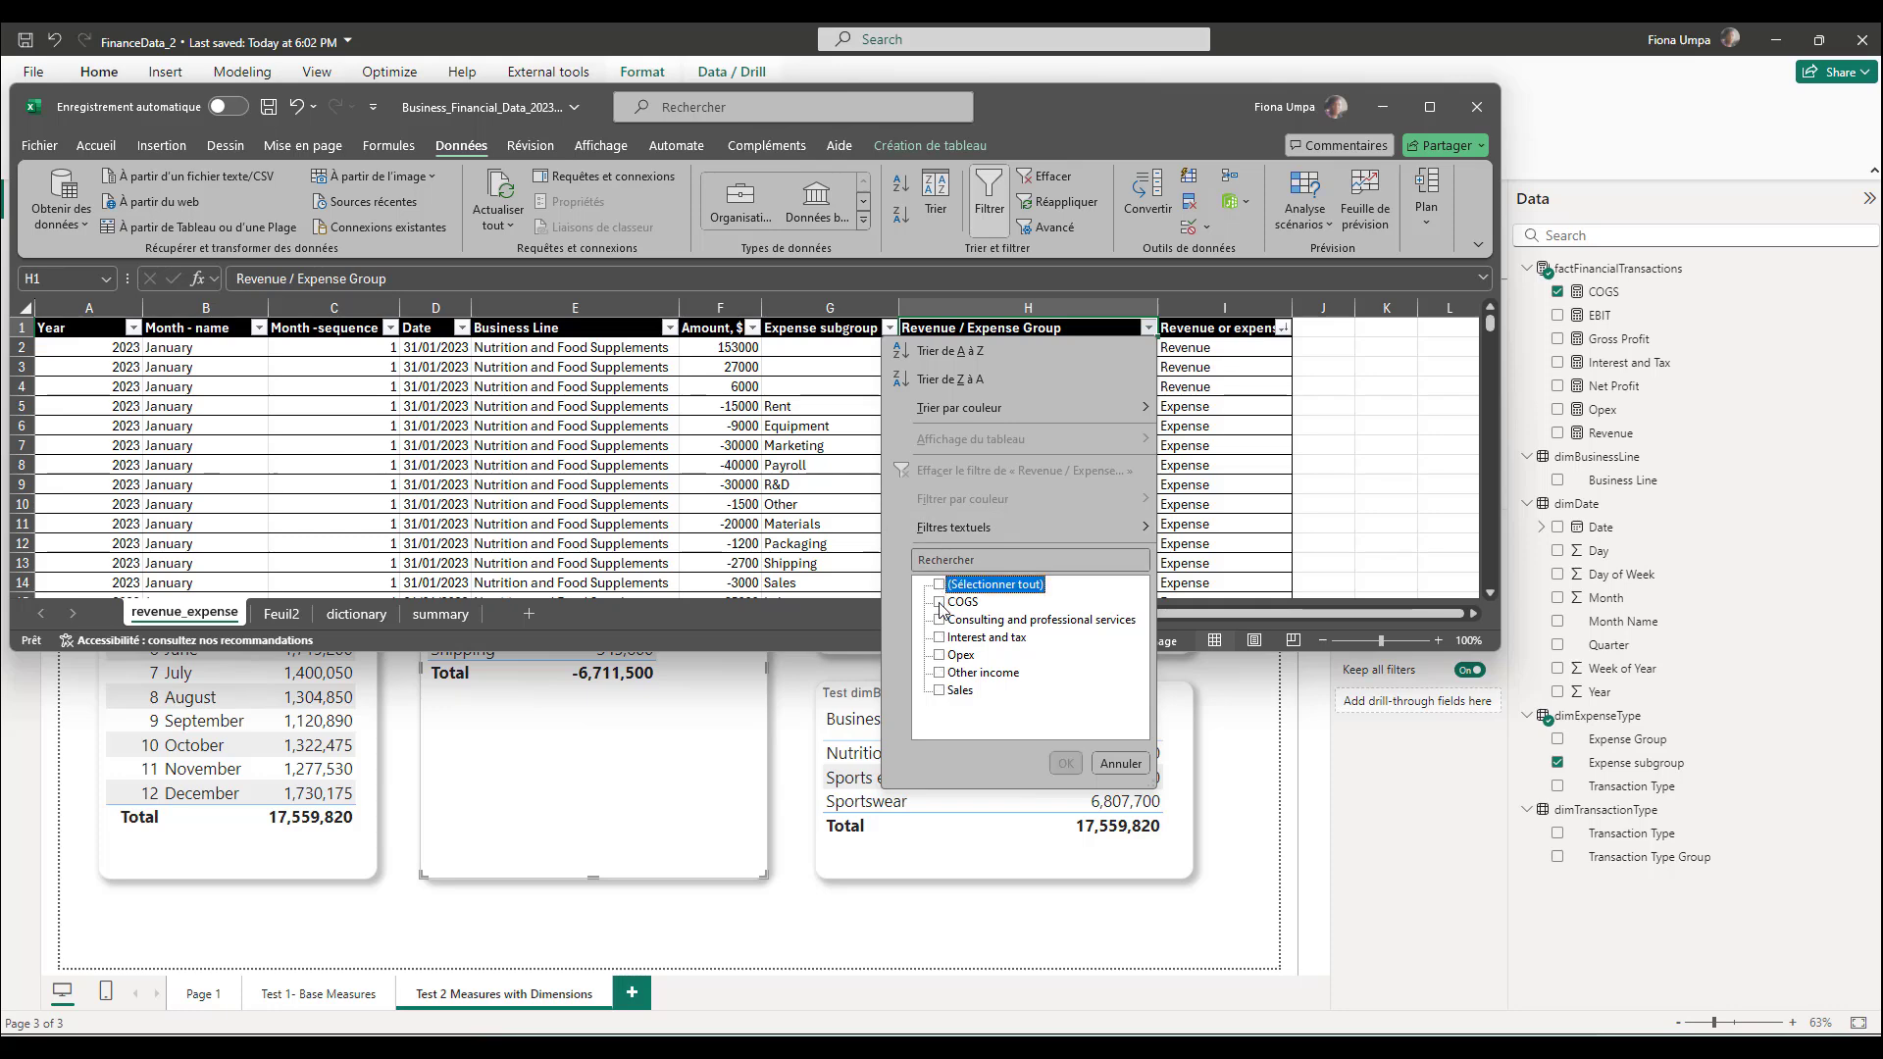
{"action": "left_click", "coordinate": [940, 602]}
{"action": "left_click", "coordinate": [1066, 764]}
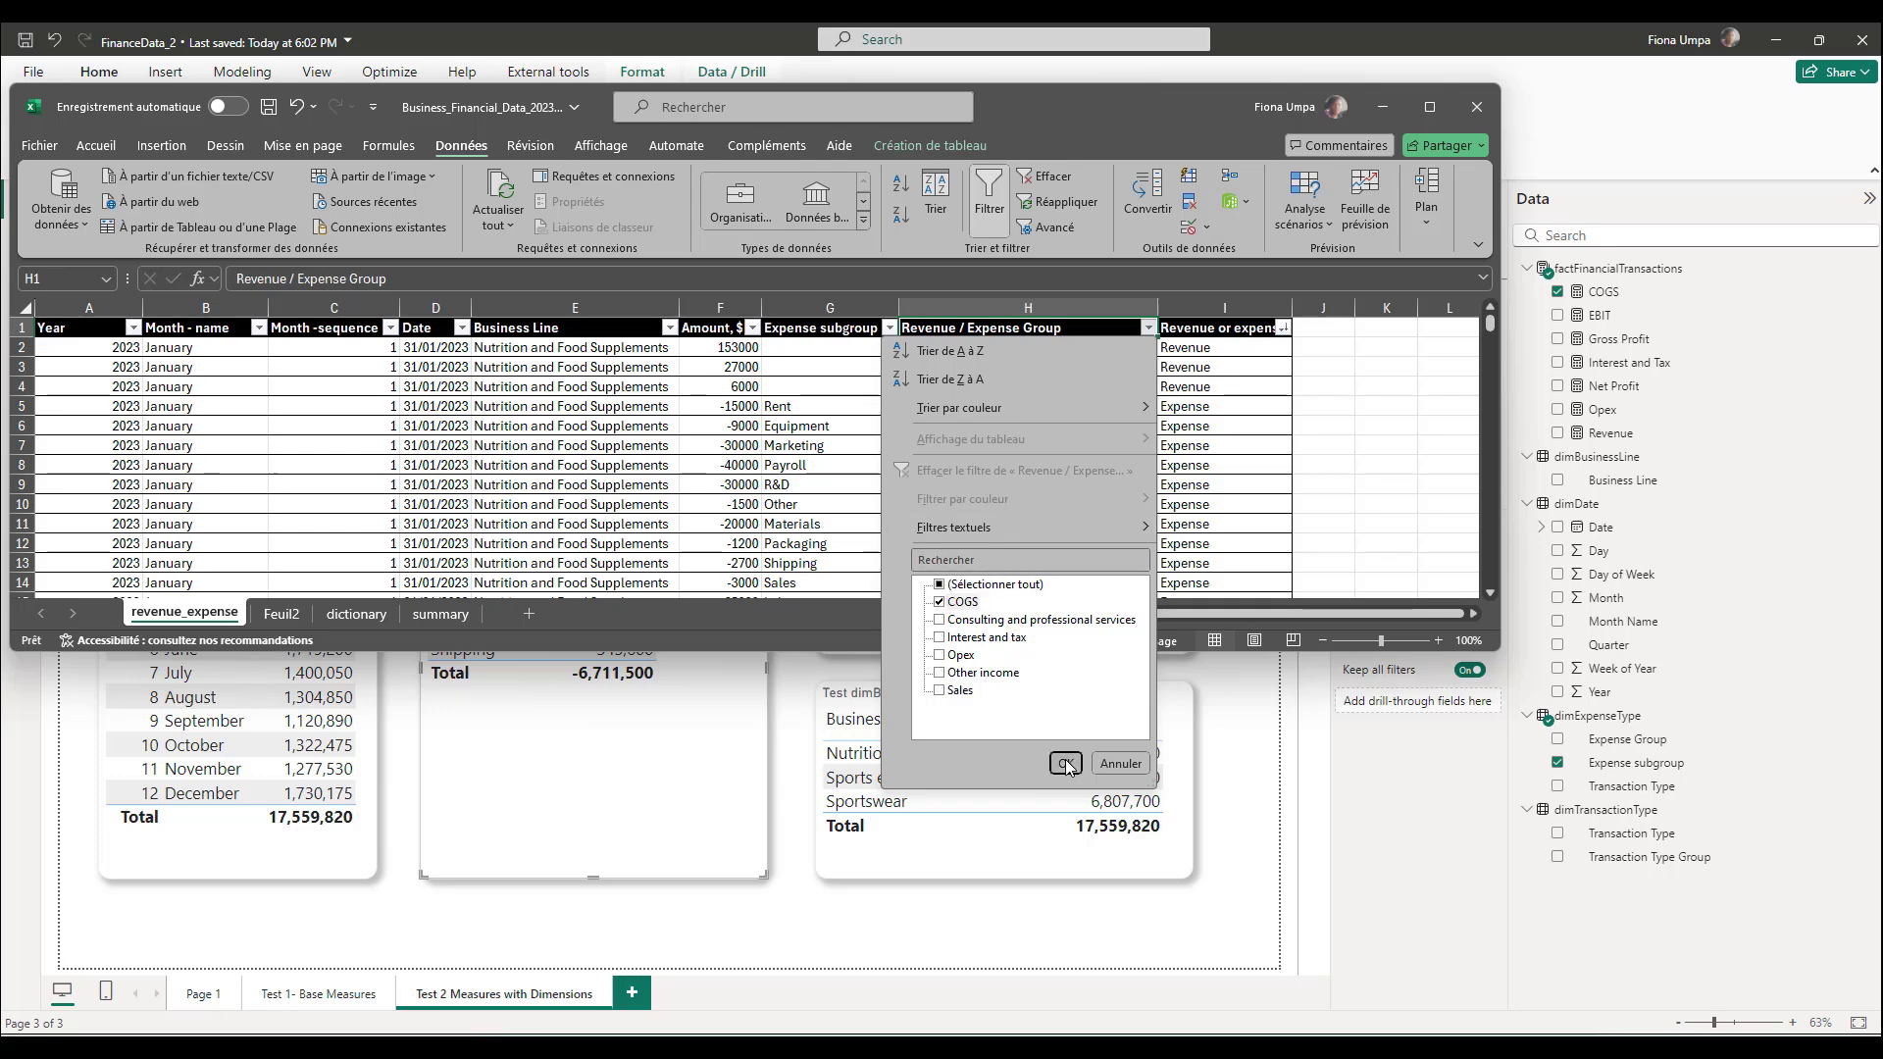
{"action": "left_click", "coordinate": [723, 309]}
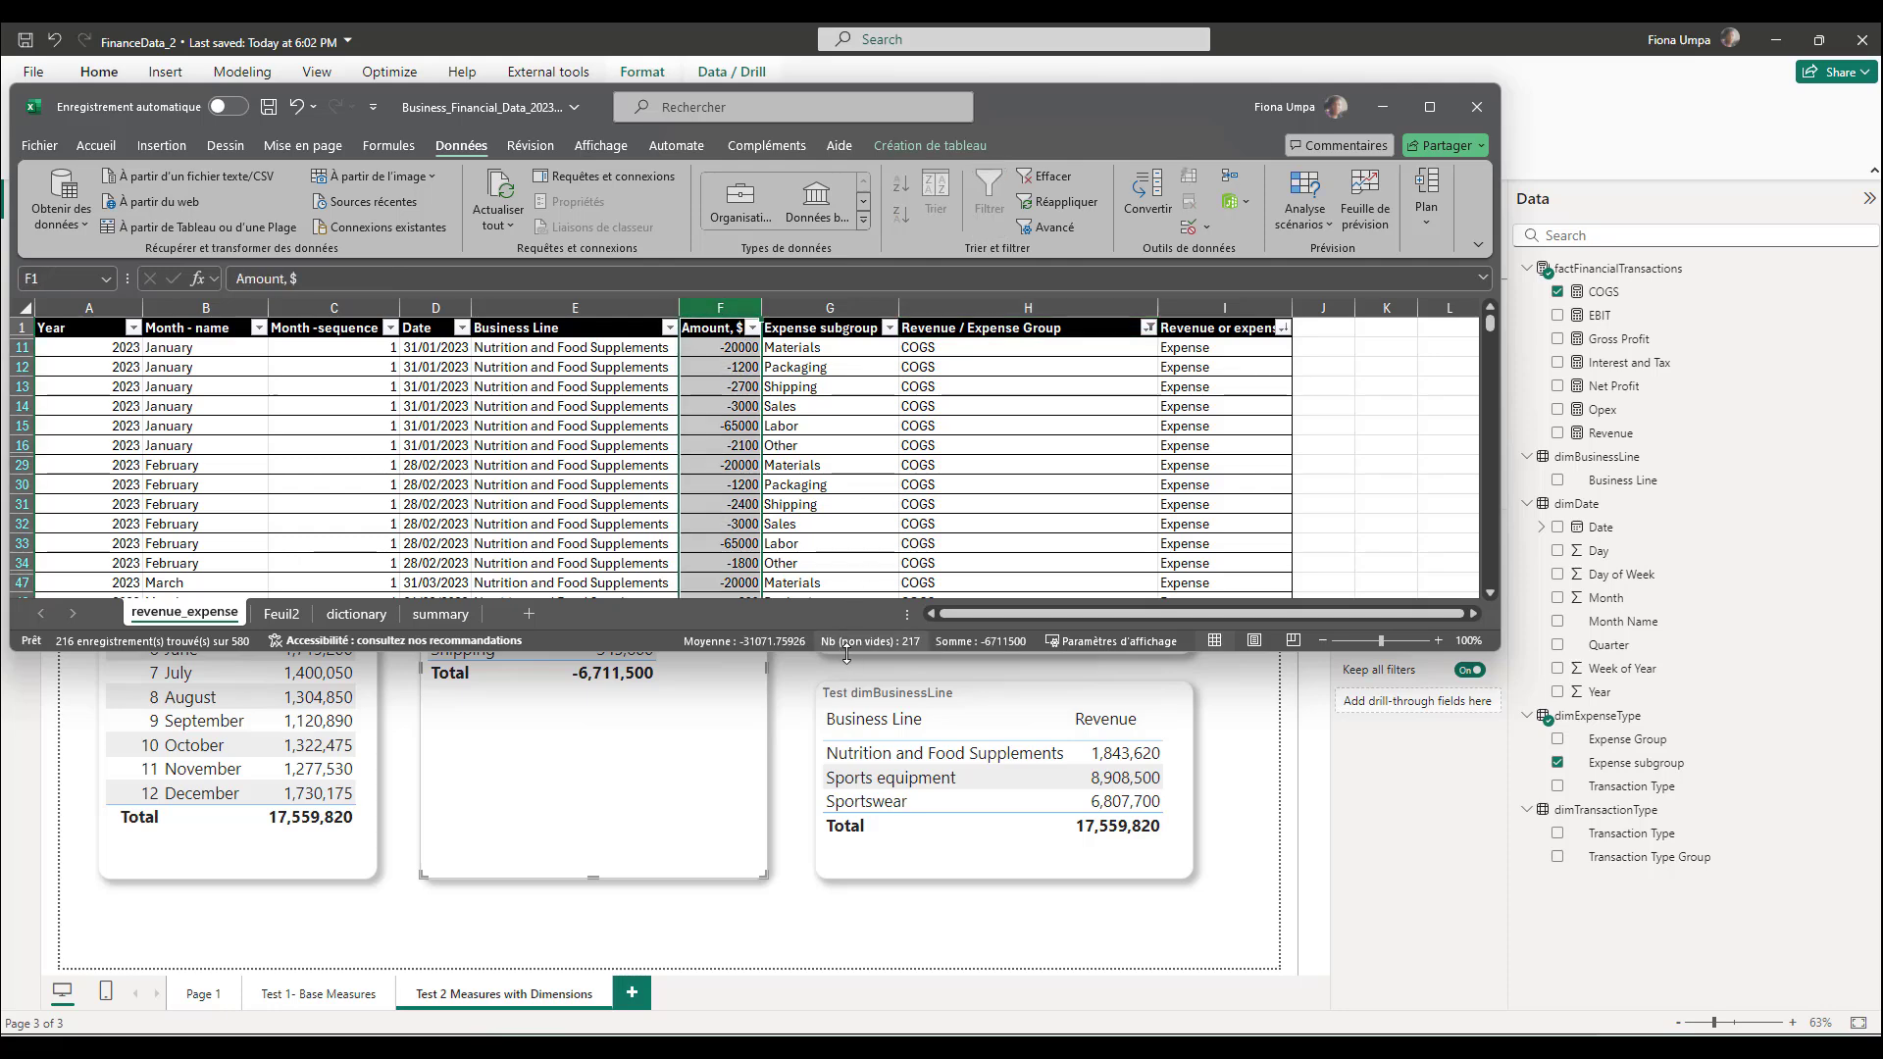
{"action": "left_click_drag", "start_coordinate": [846, 652], "coordinate": [876, 454]}
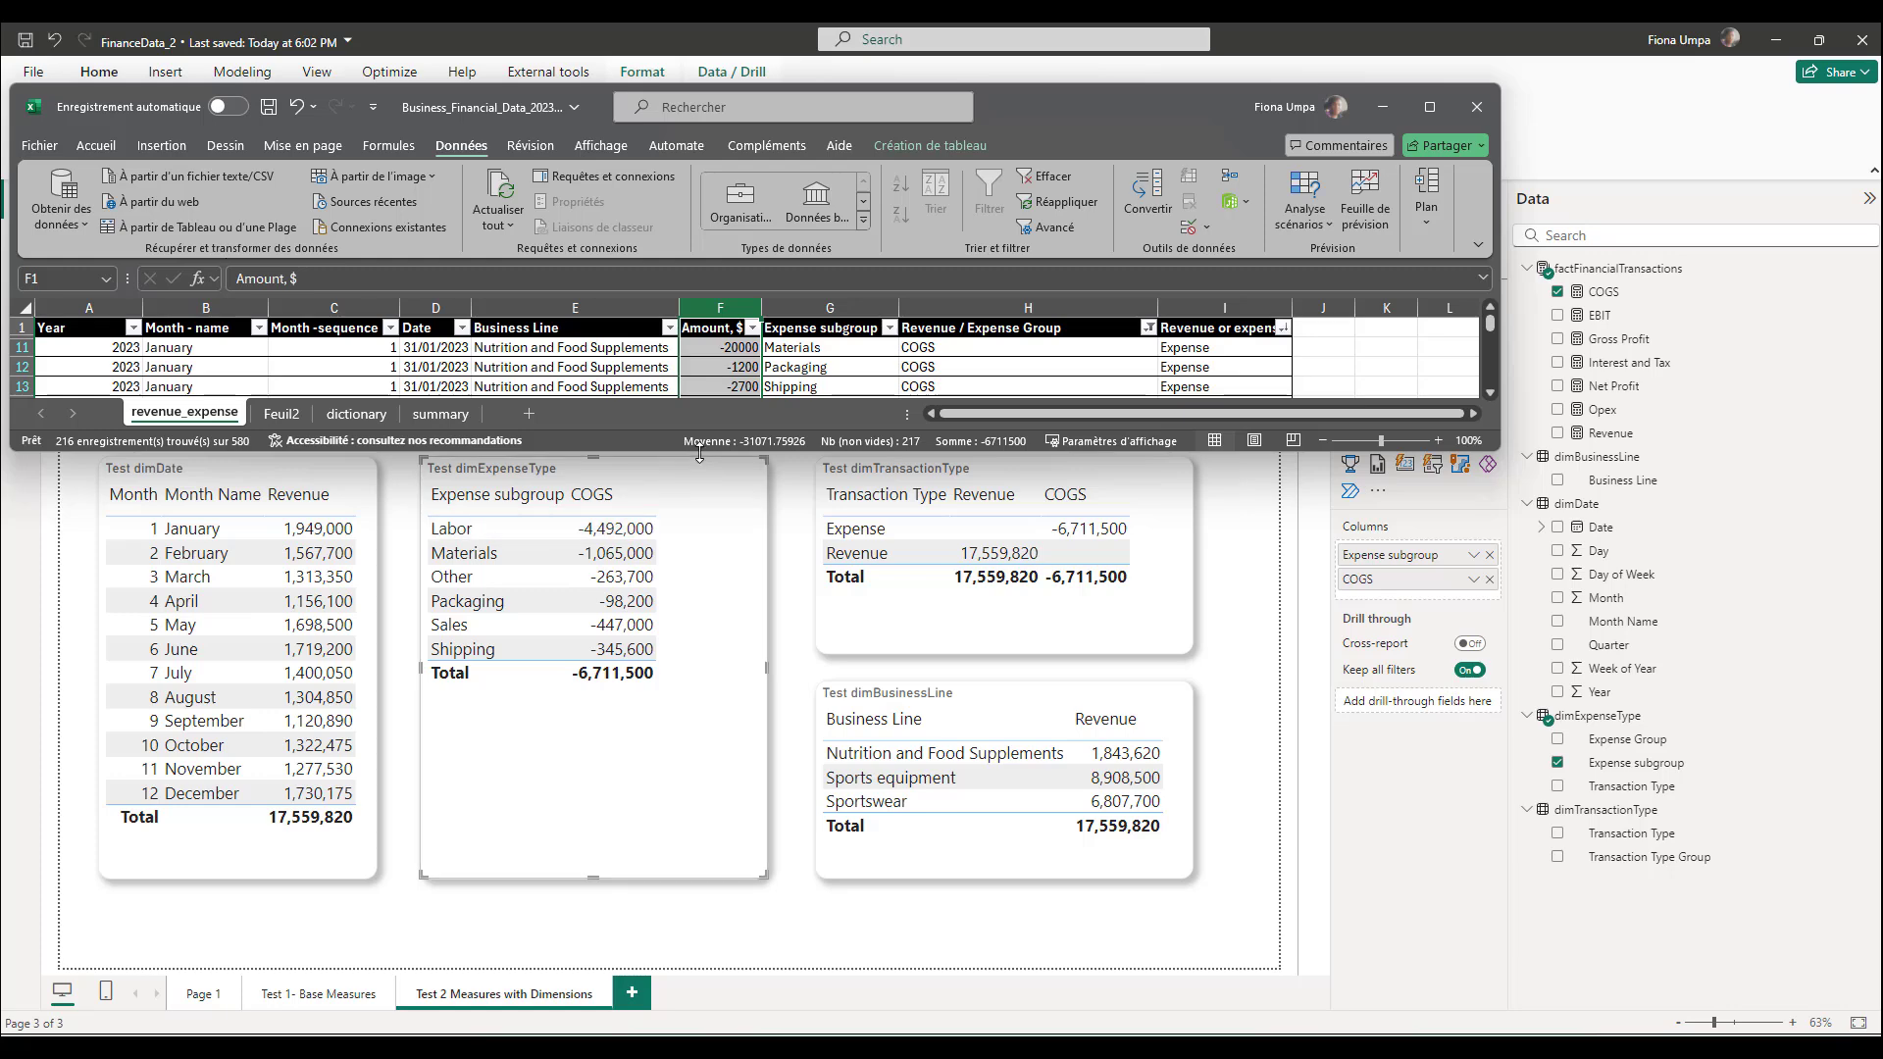
{"action": "left_click_drag", "start_coordinate": [699, 453], "coordinate": [703, 708]}
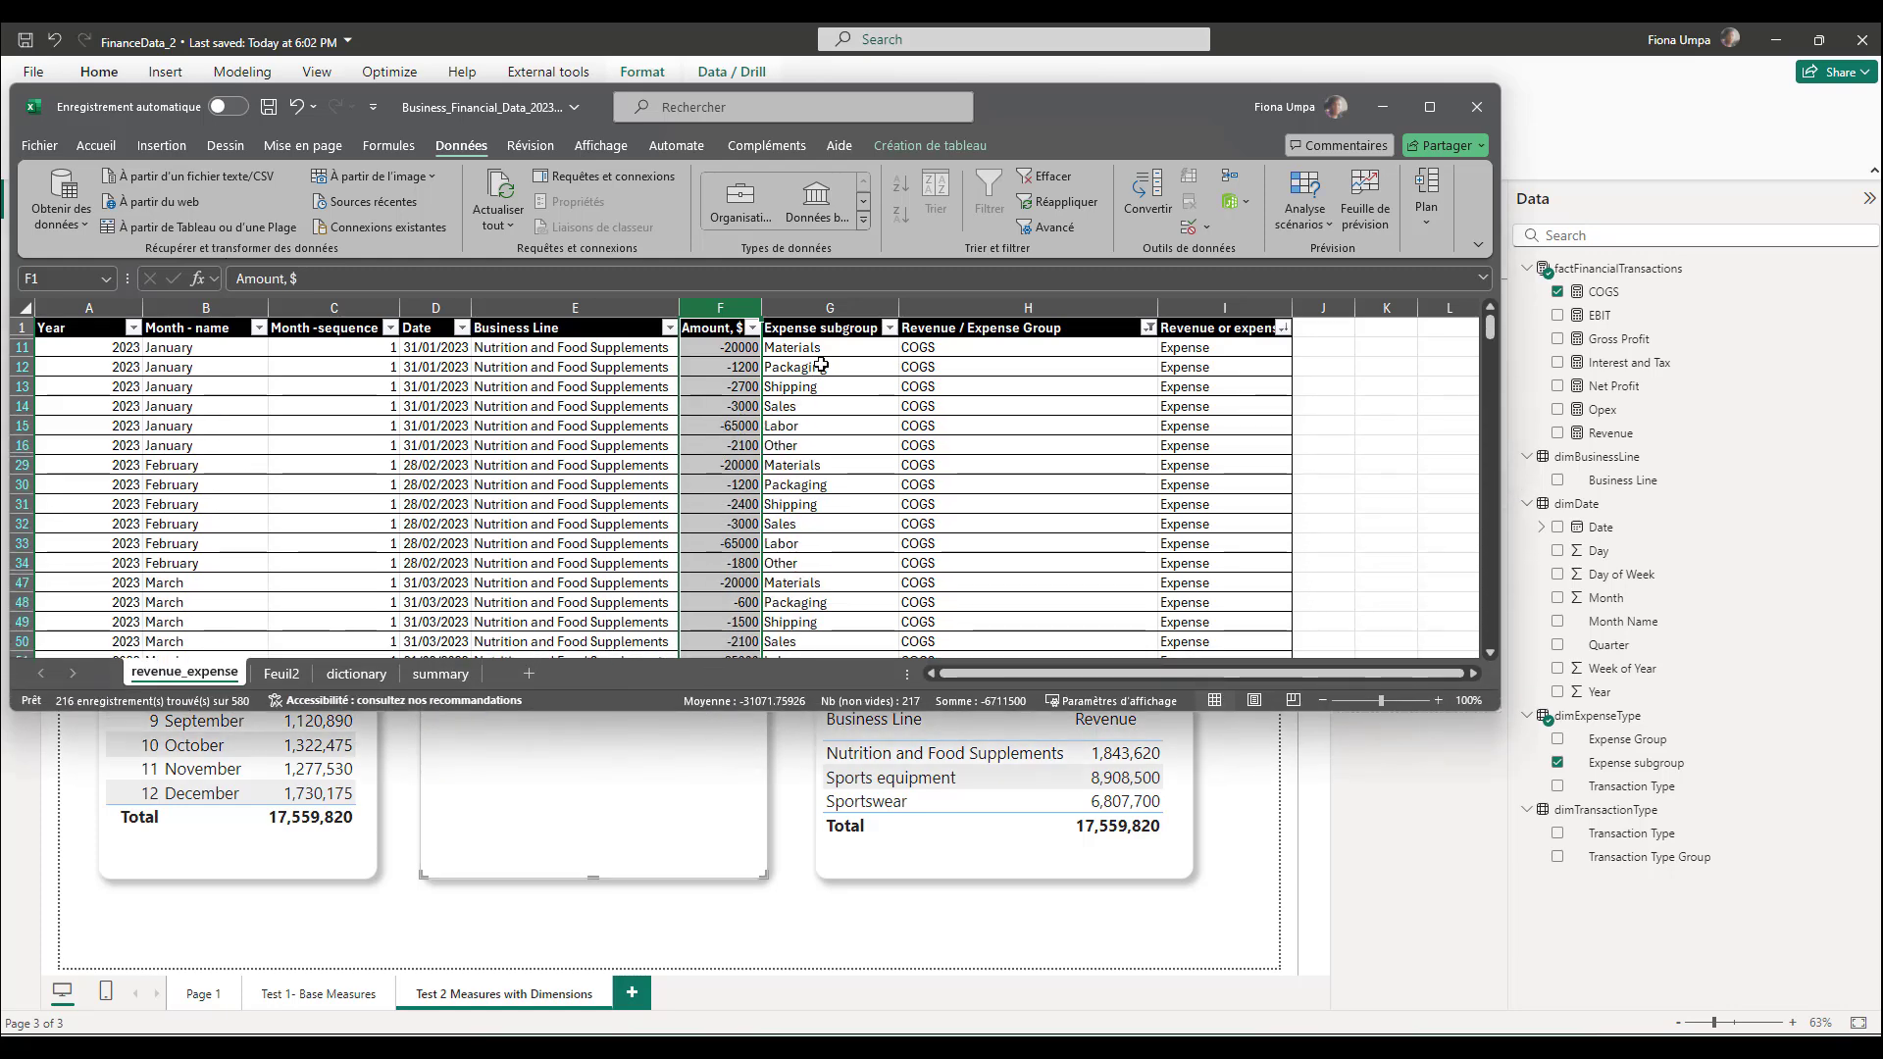
Narrow the COGS rows to the Labor expense subgroup only
{"action": "left_click", "coordinate": [890, 328]}
{"action": "left_click", "coordinate": [692, 586]}
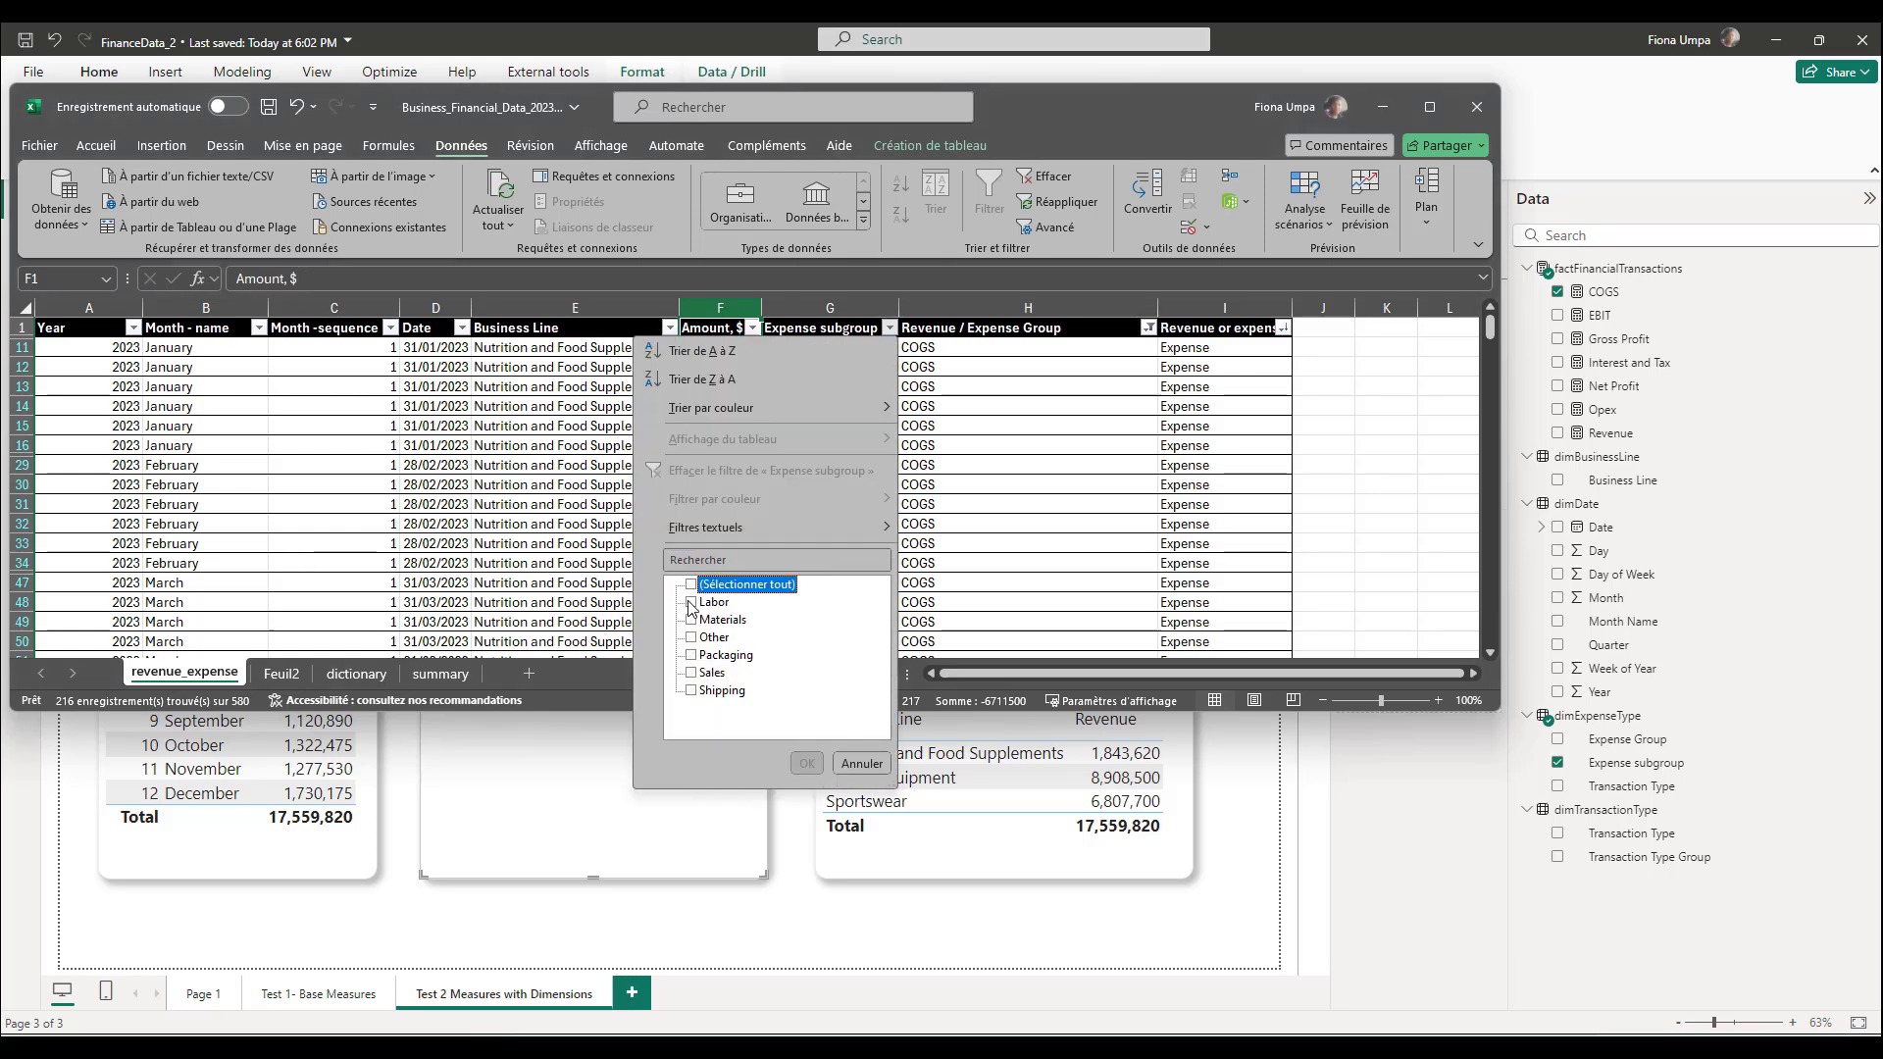
{"action": "left_click", "coordinate": [691, 603]}
{"action": "left_click", "coordinate": [806, 763]}
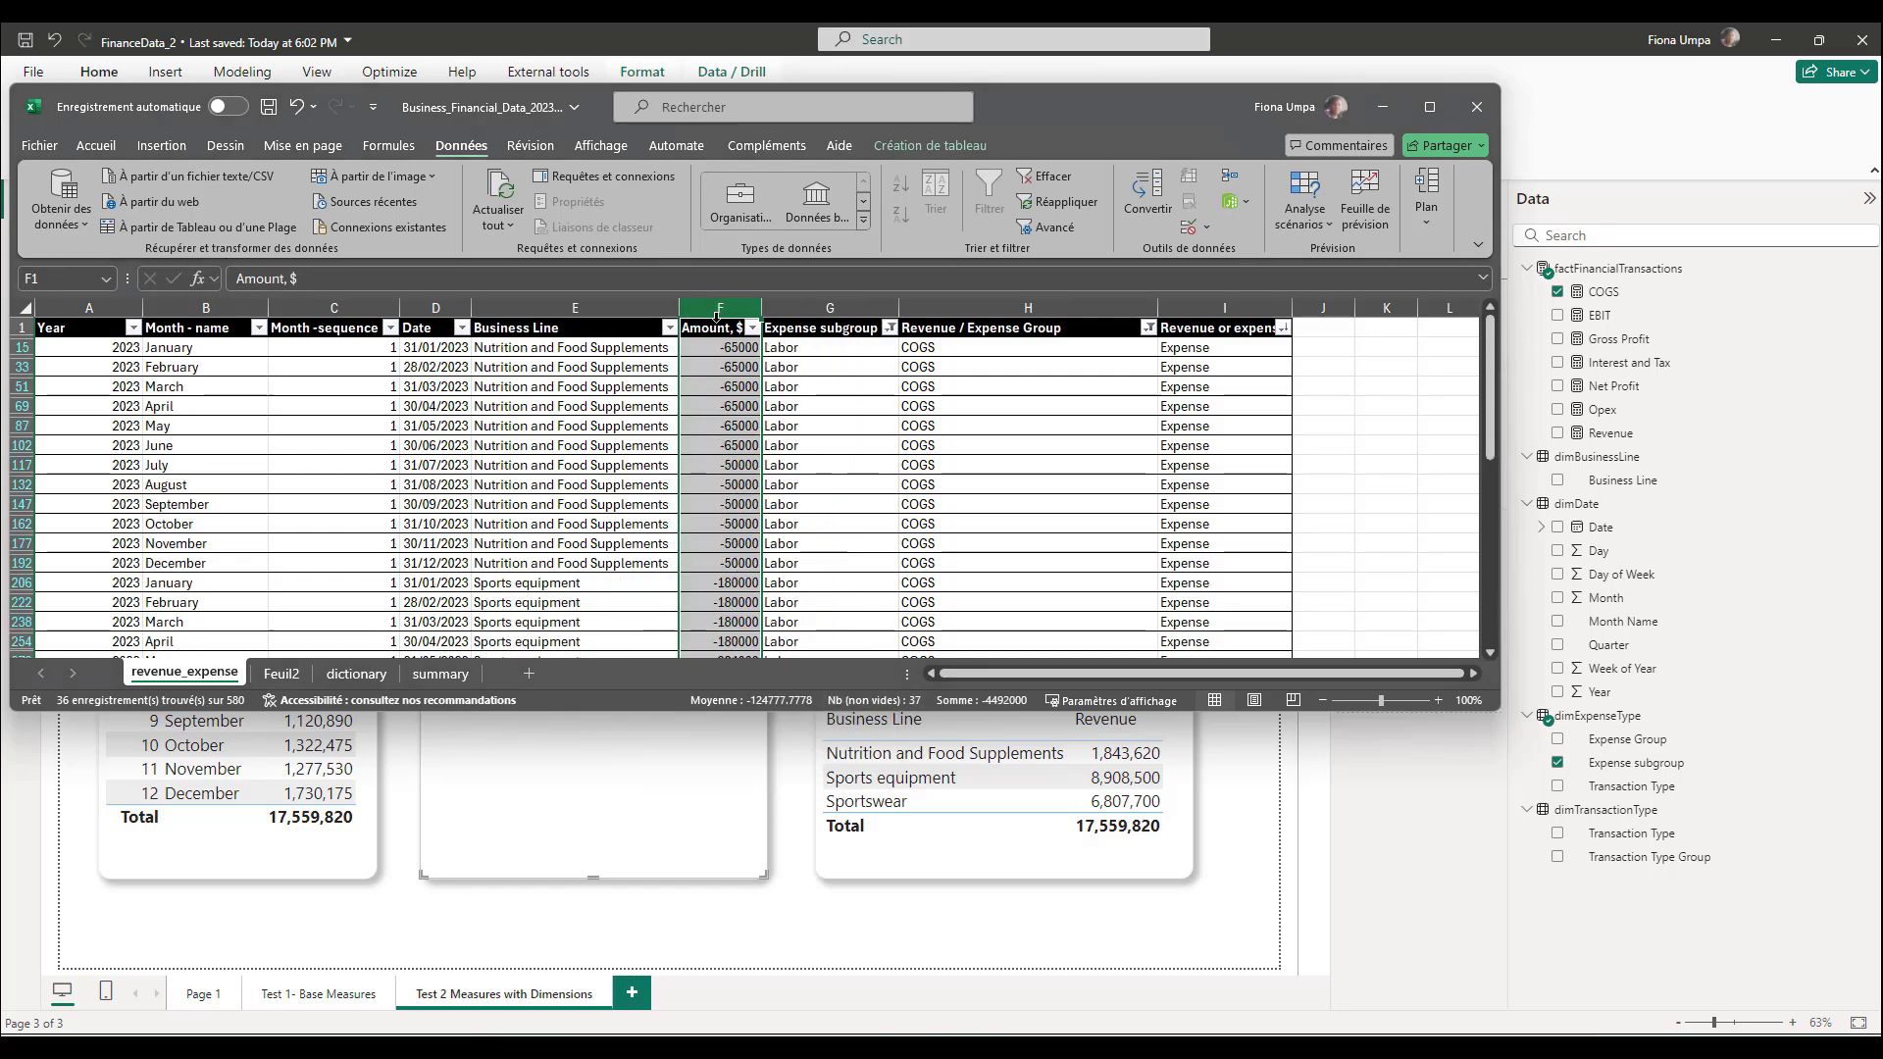
Compare the Labor total of -4,492,000 with Power BI, then minimise Excel
{"action": "left_click", "coordinate": [763, 707]}
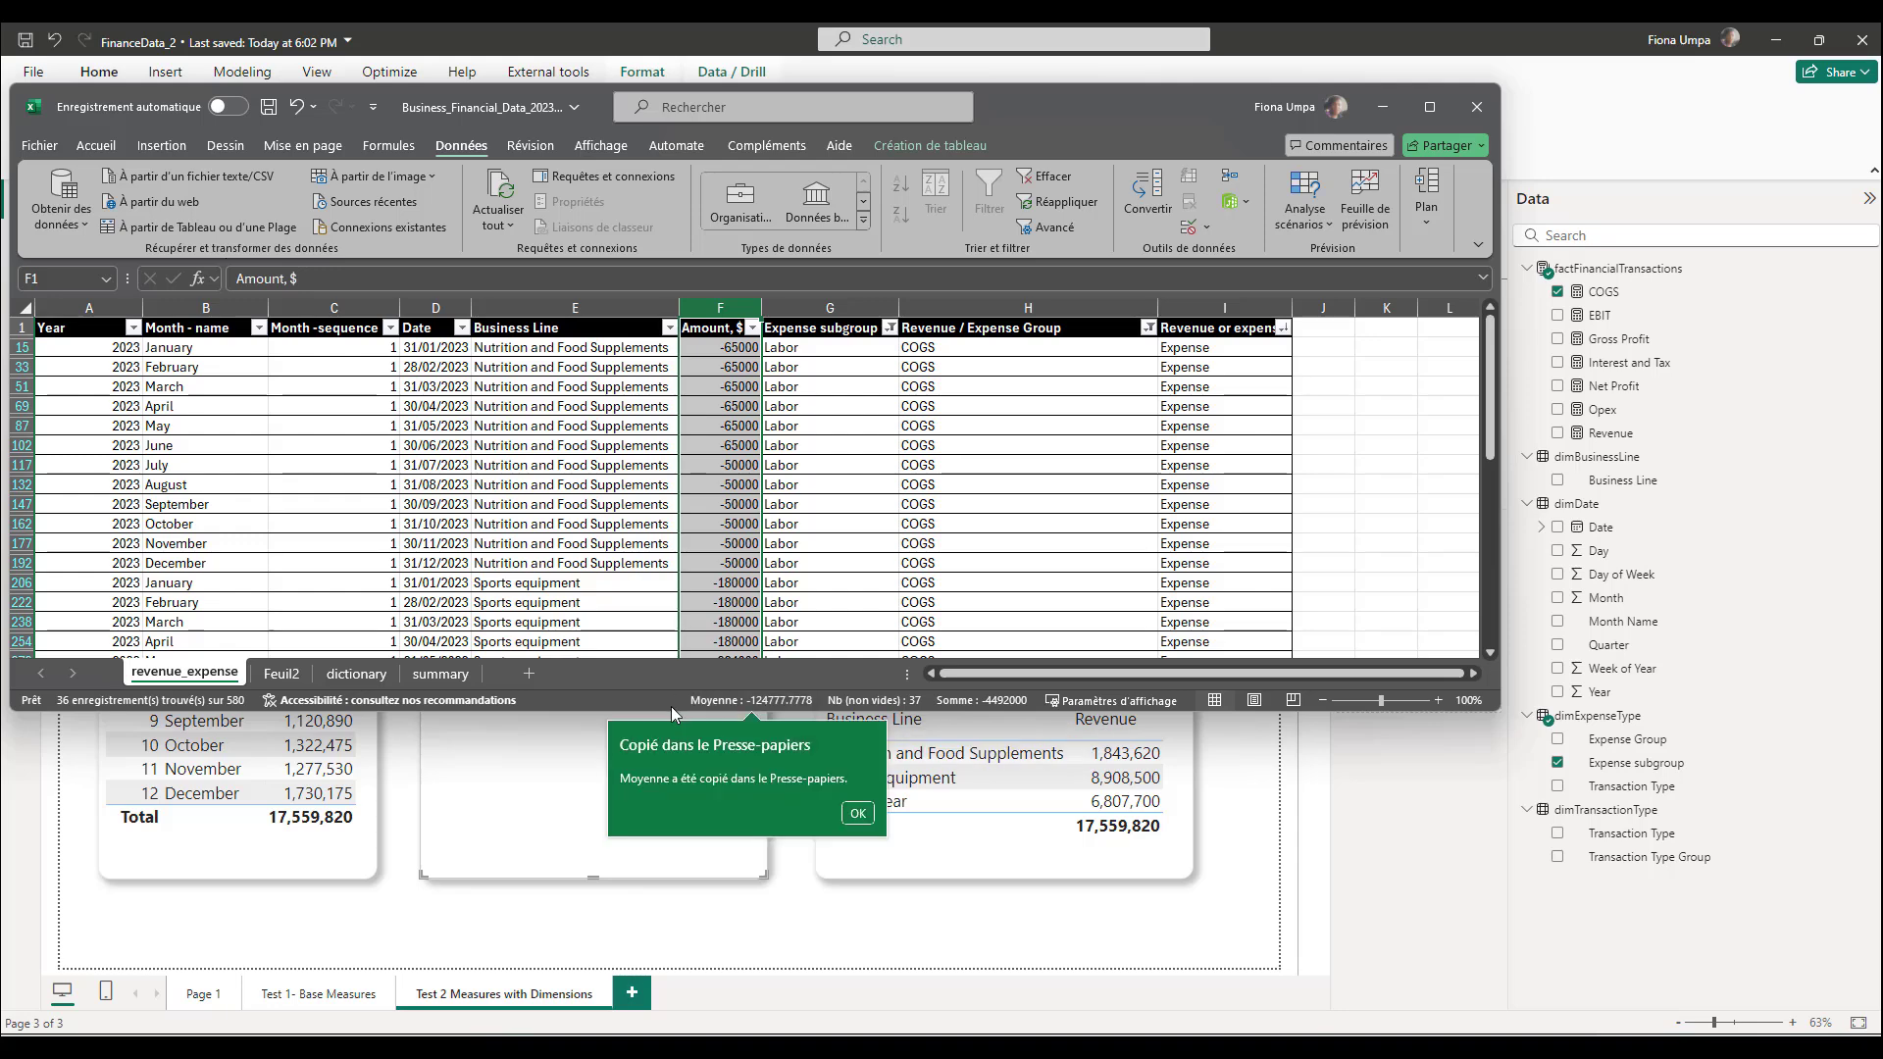
{"action": "left_click_drag", "start_coordinate": [669, 710], "coordinate": [638, 480]}
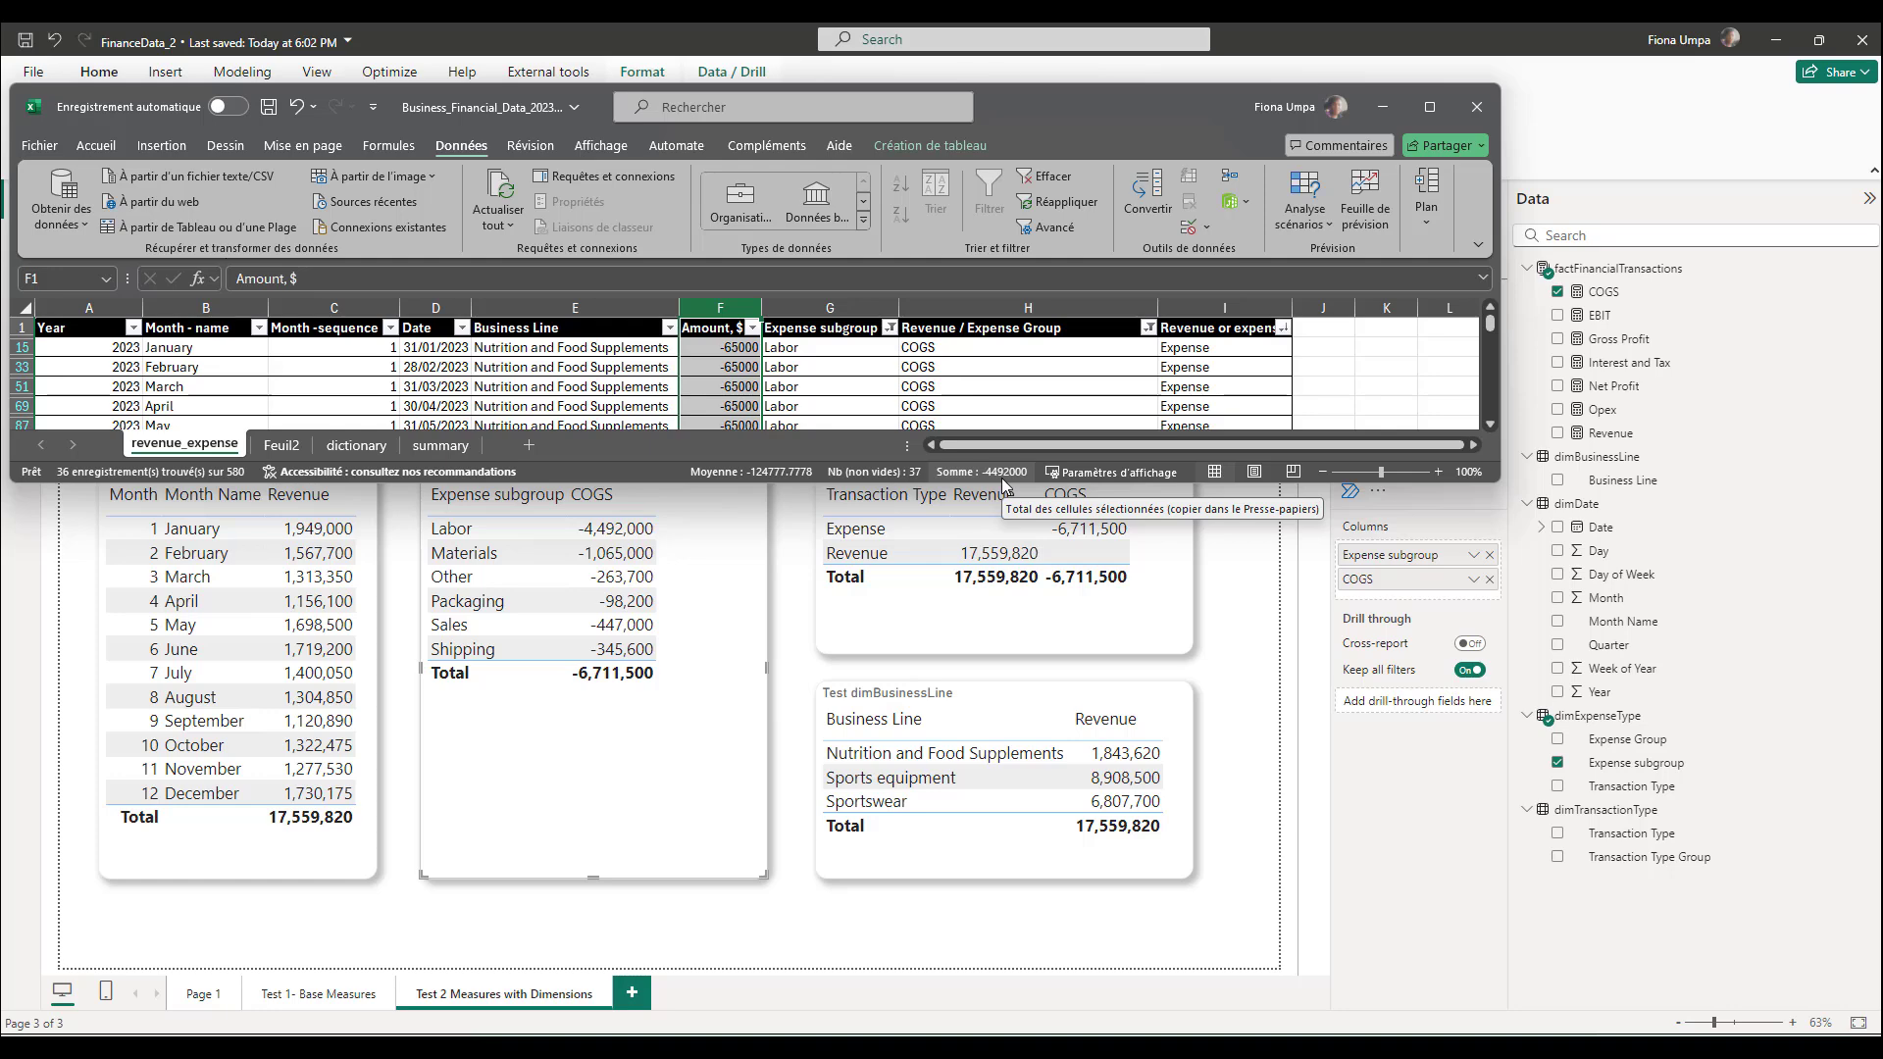
{"action": "left_click", "coordinate": [1382, 107]}
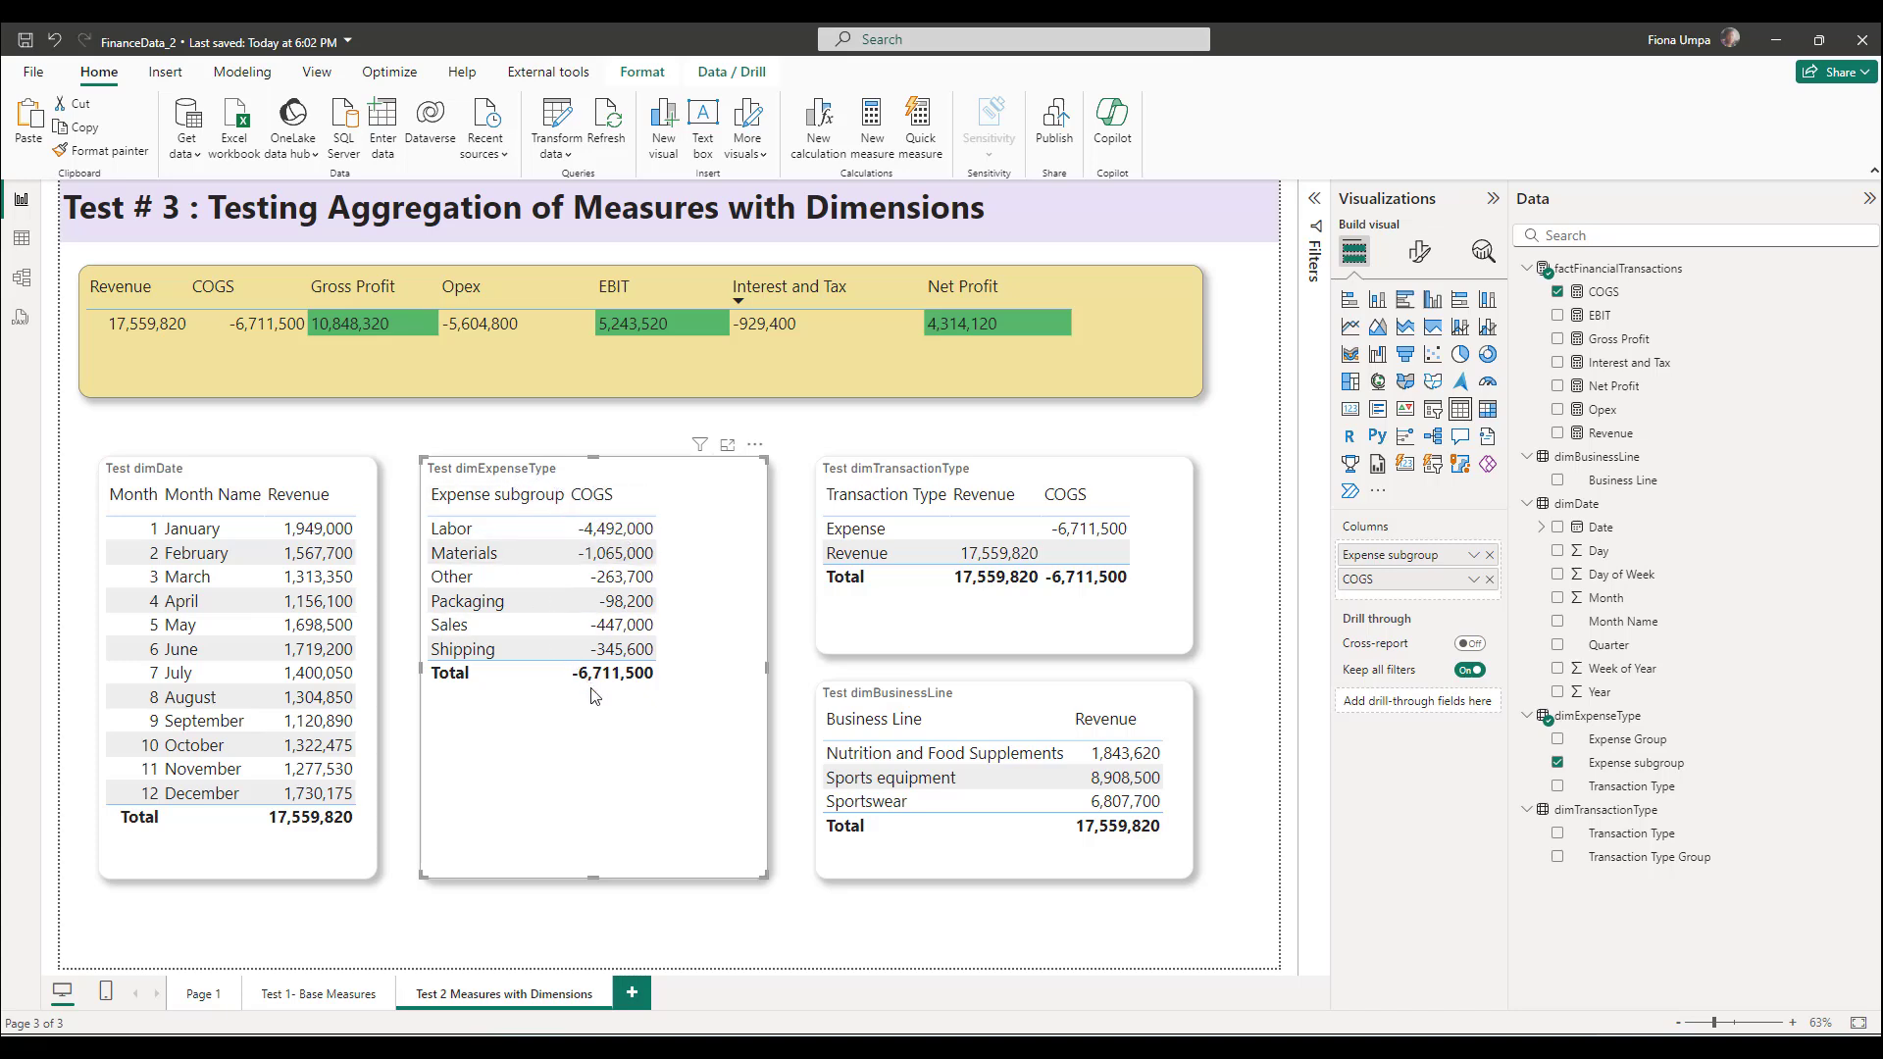
Review the model diagram, then select the Test dimBusinessLine table to show Business Line and Revenue
{"action": "left_click", "coordinate": [27, 293]}
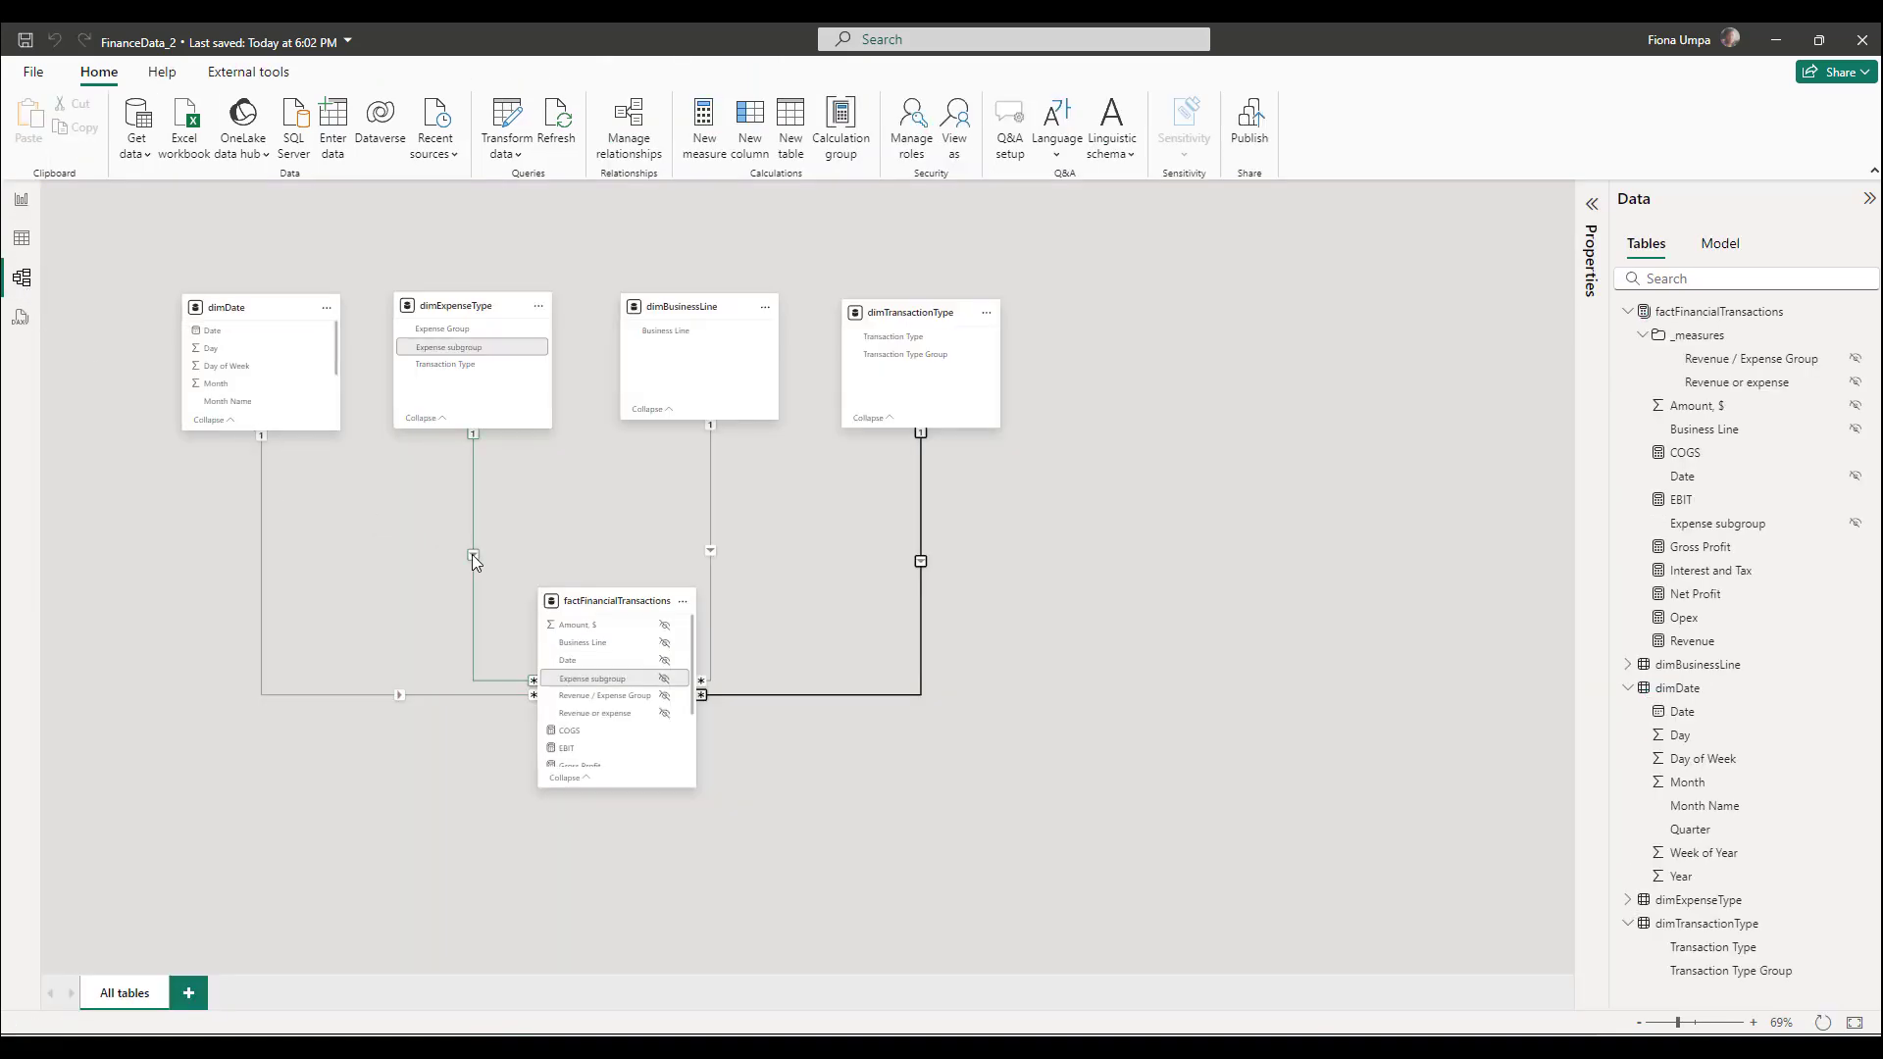
{"action": "left_click", "coordinate": [22, 199]}
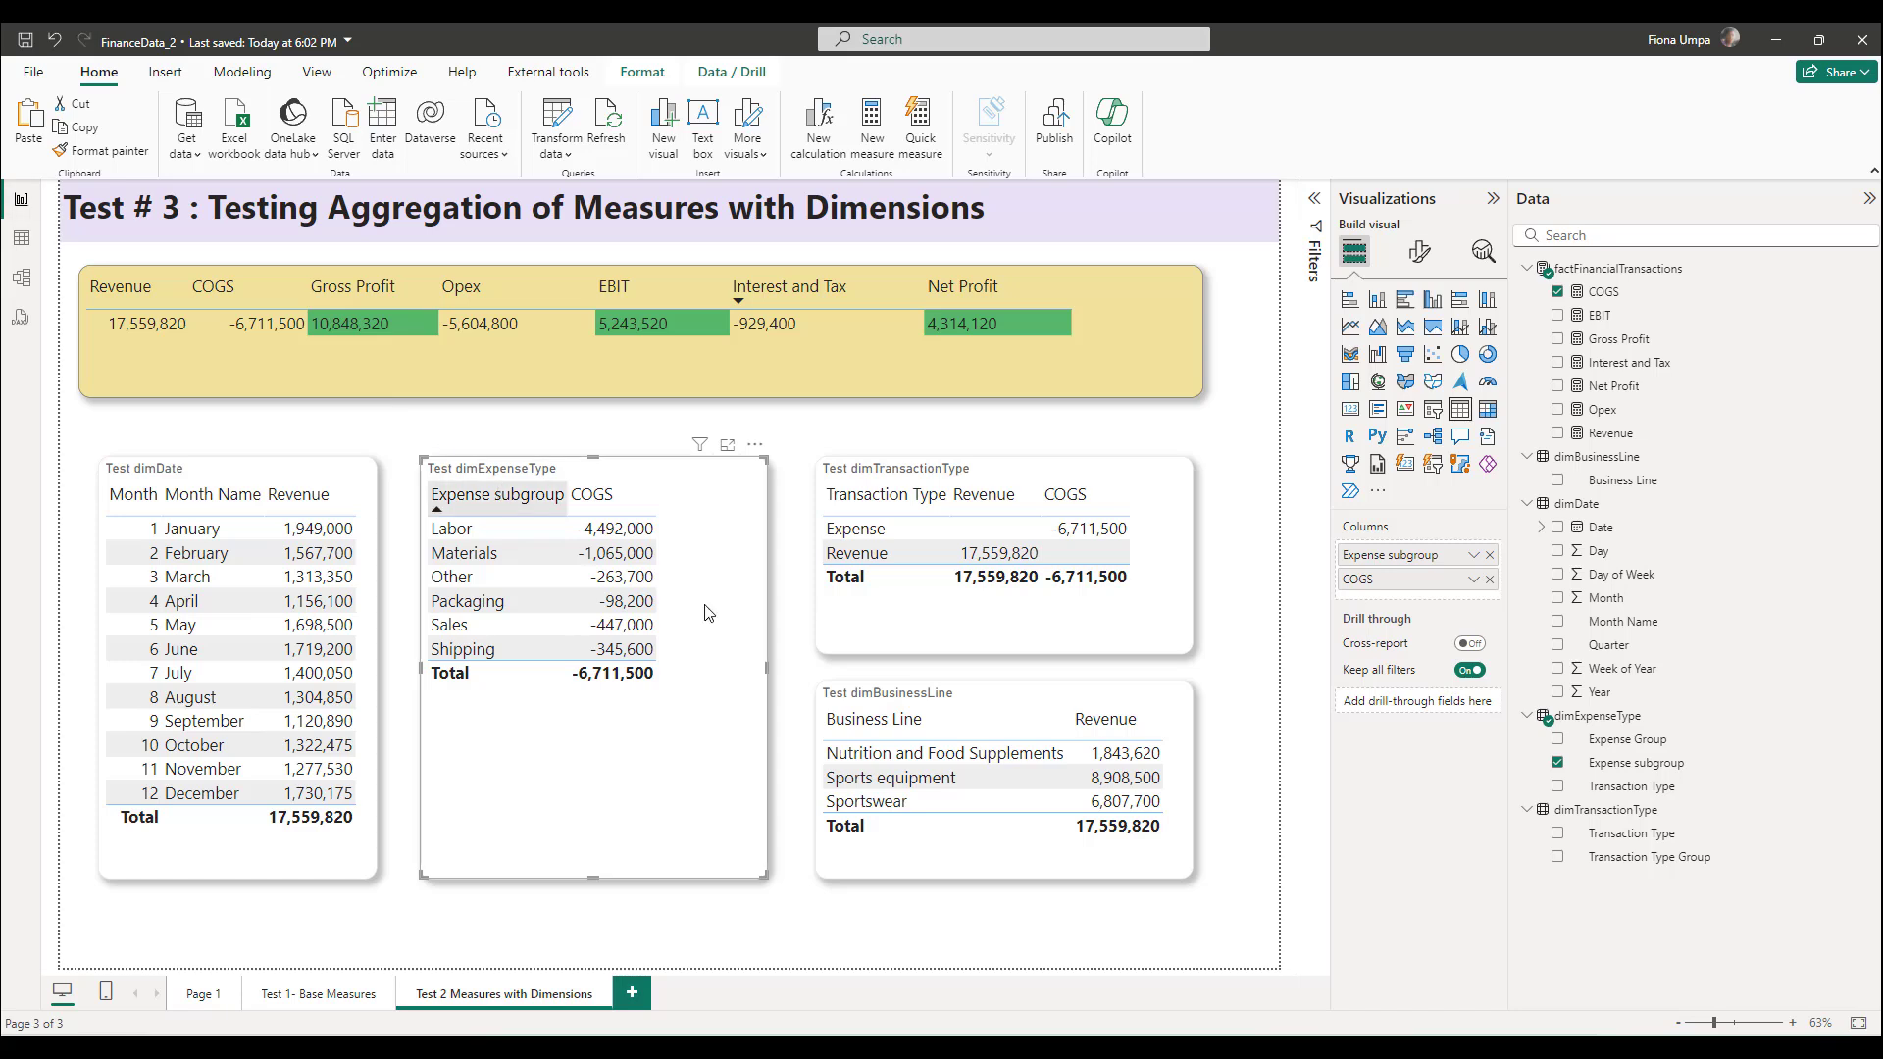
{"action": "left_click", "coordinate": [931, 642]}
{"action": "left_click", "coordinate": [1027, 869]}
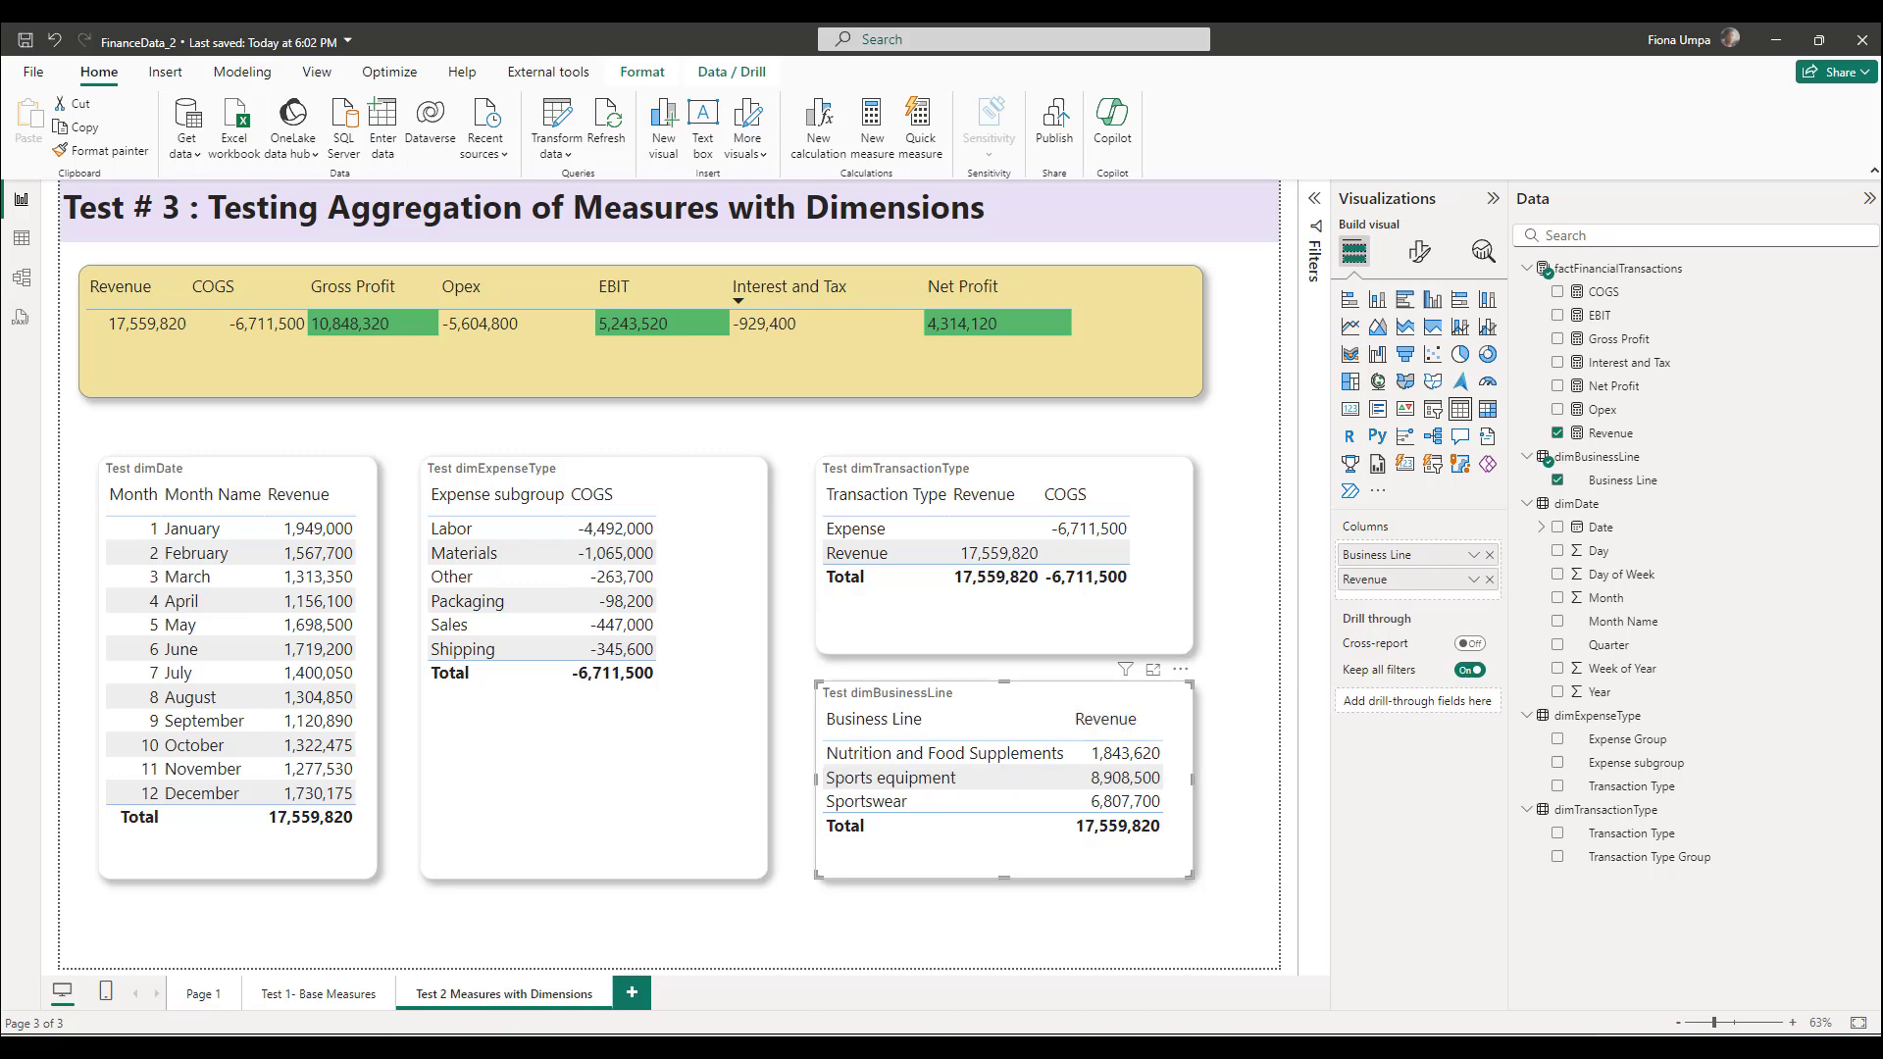
Bring Excel back and clear and re-enable the transaction filters
{"action": "left_click", "coordinate": [1113, 981]}
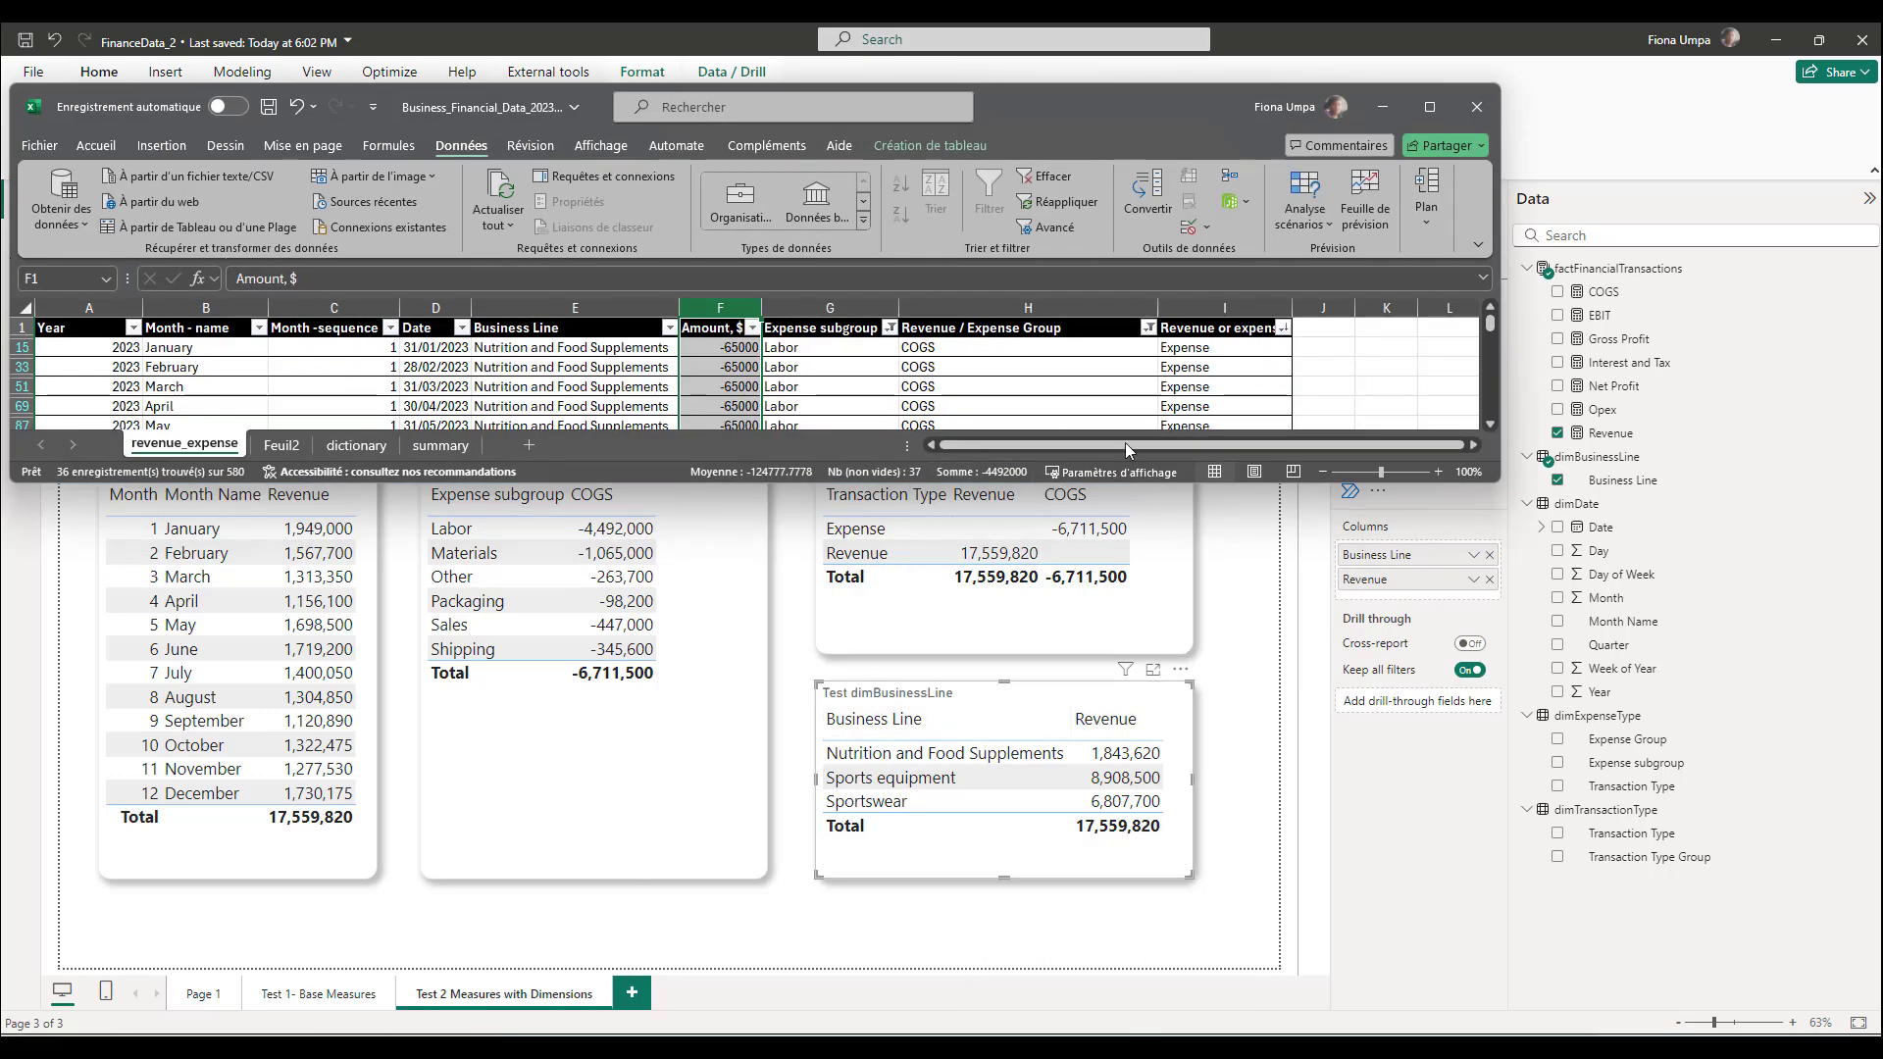
{"action": "left_click", "coordinate": [1226, 328]}
{"action": "left_click", "coordinate": [989, 201]}
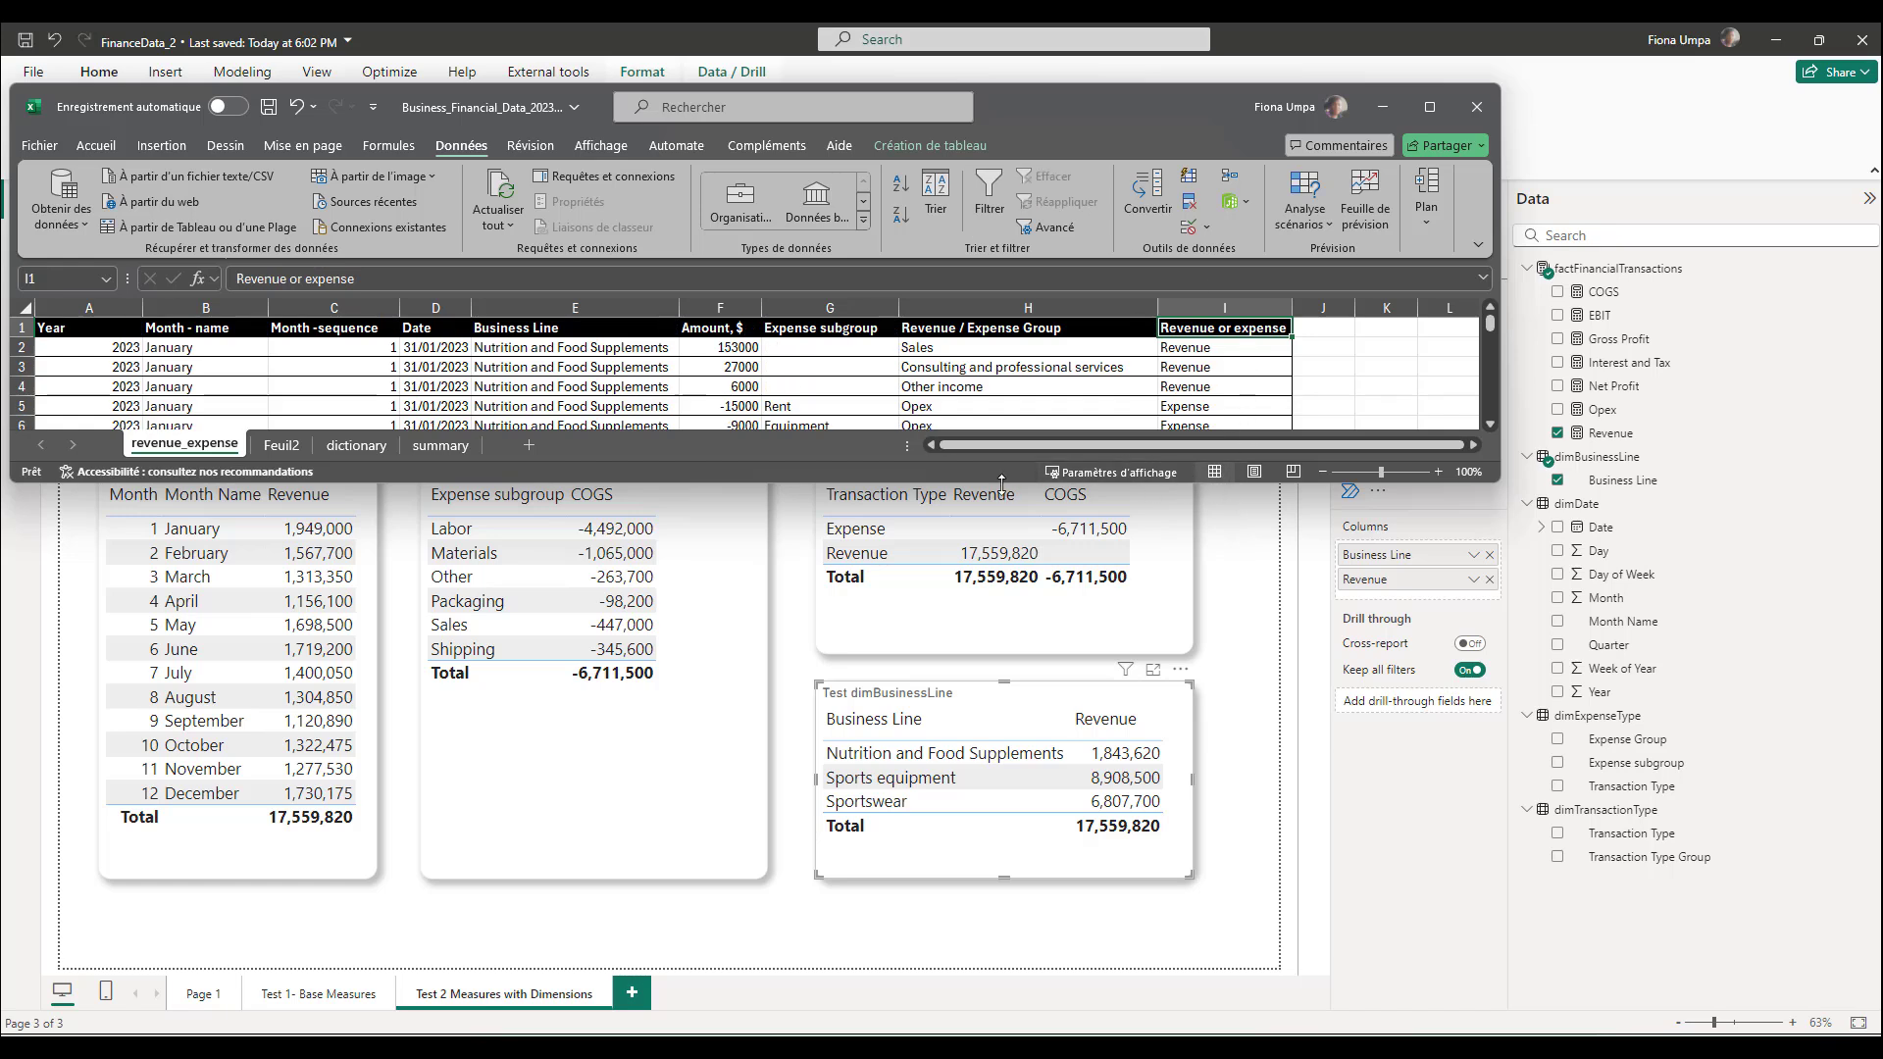
{"action": "left_click_drag", "start_coordinate": [1002, 480], "coordinate": [1000, 522]}
{"action": "left_click", "coordinate": [1226, 307]}
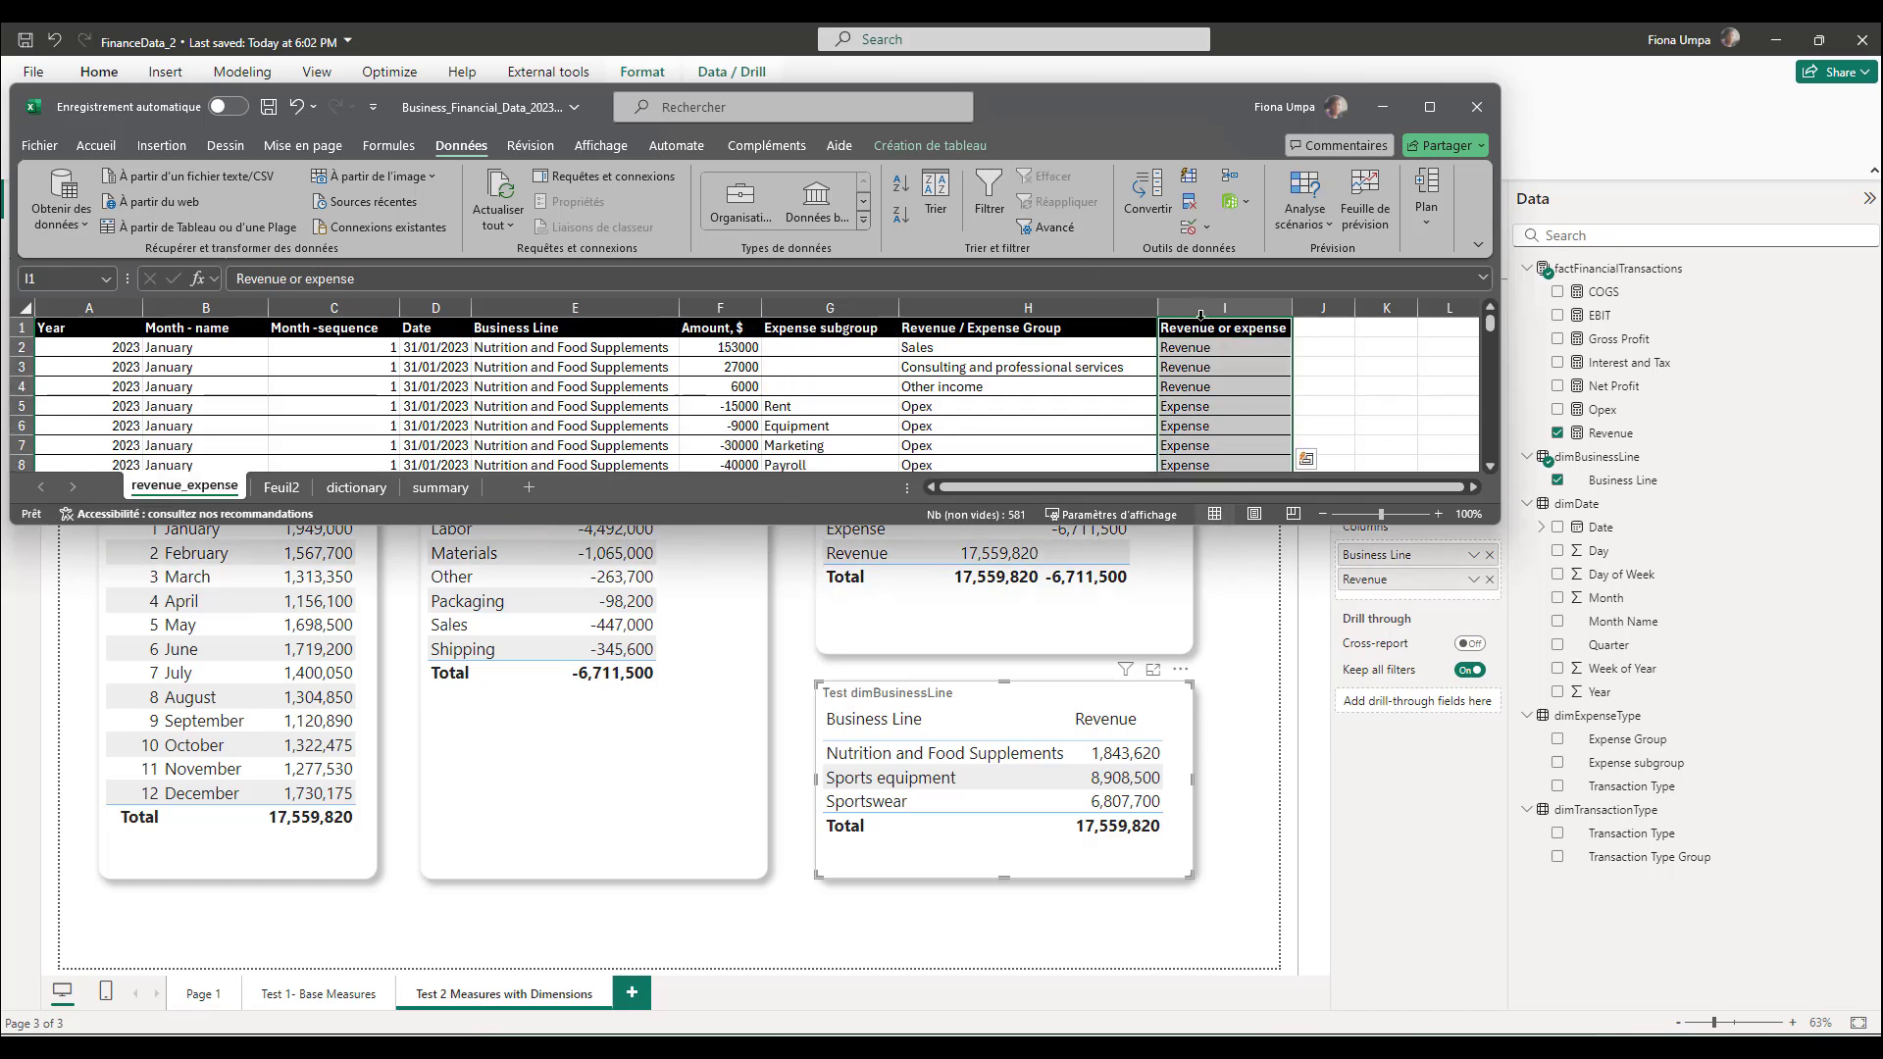
{"action": "left_click", "coordinate": [1242, 326]}
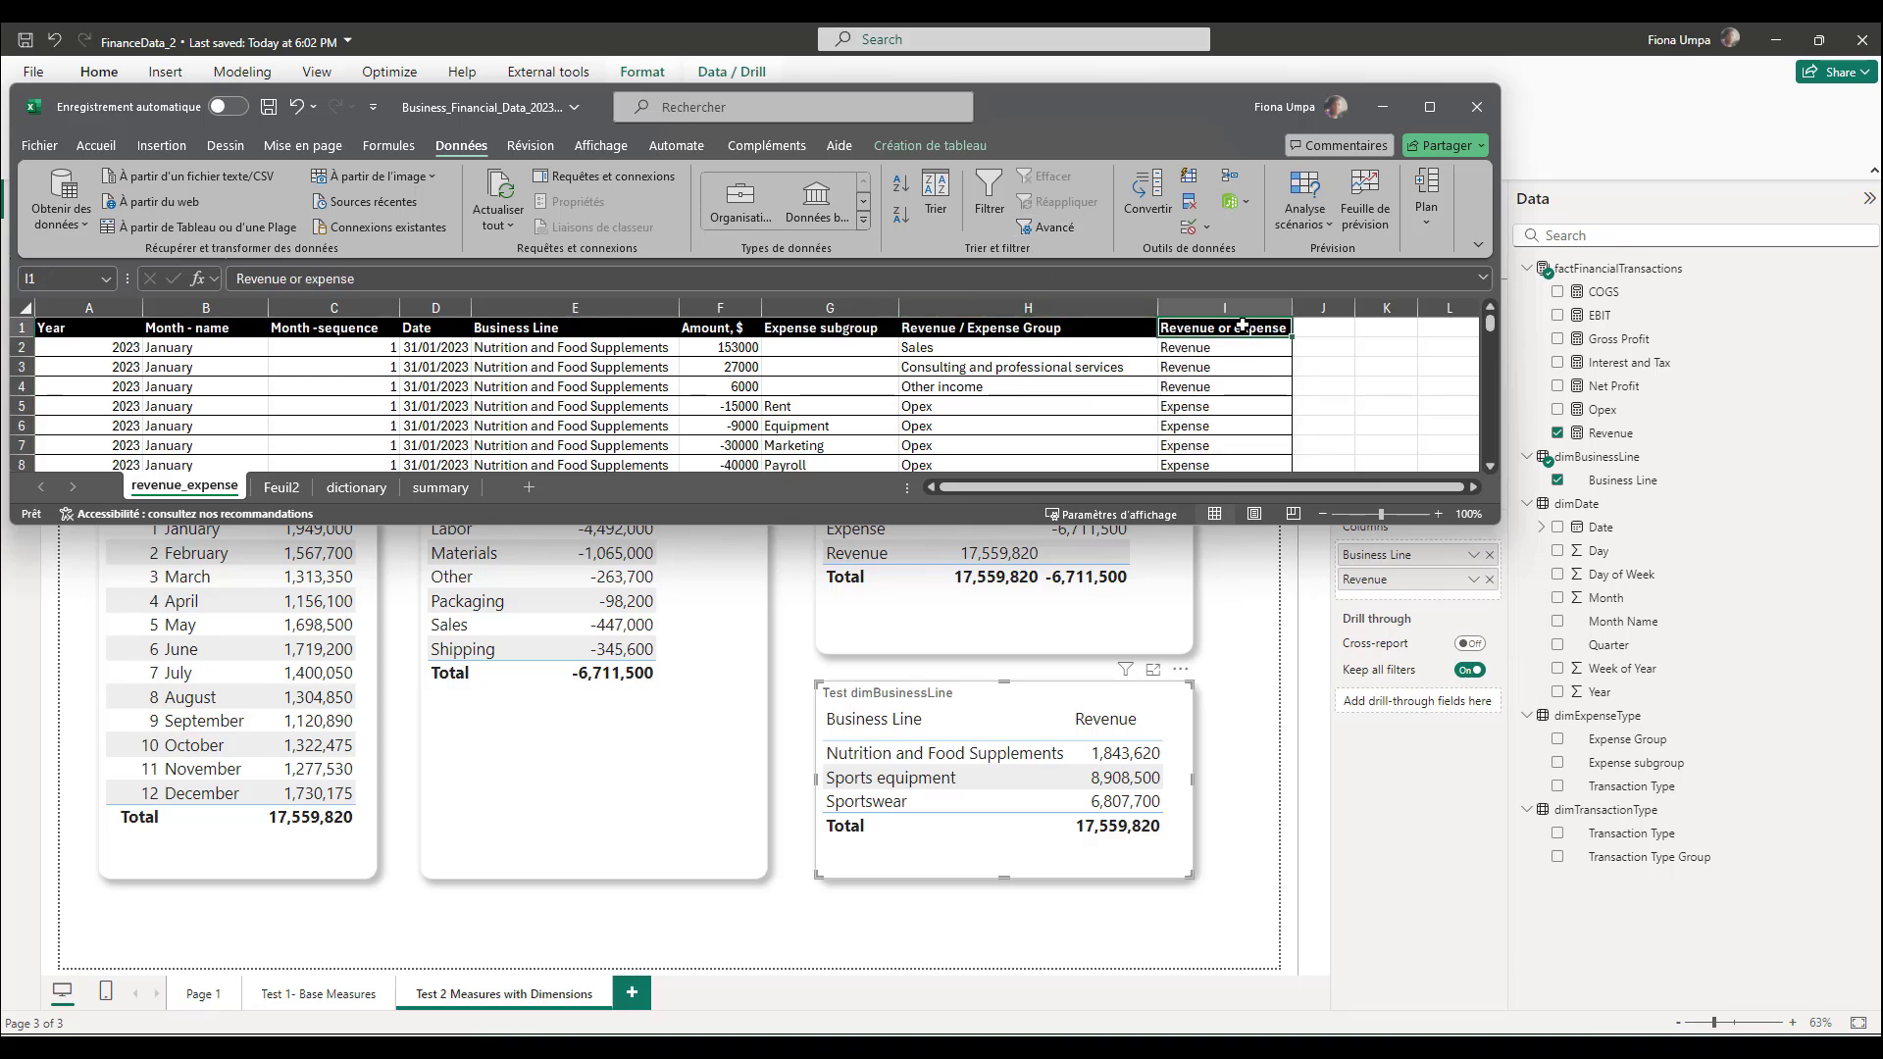
{"action": "left_click", "coordinate": [988, 196]}
Filter the Revenue or expense column to Revenue rows only
{"action": "left_click", "coordinate": [1284, 328]}
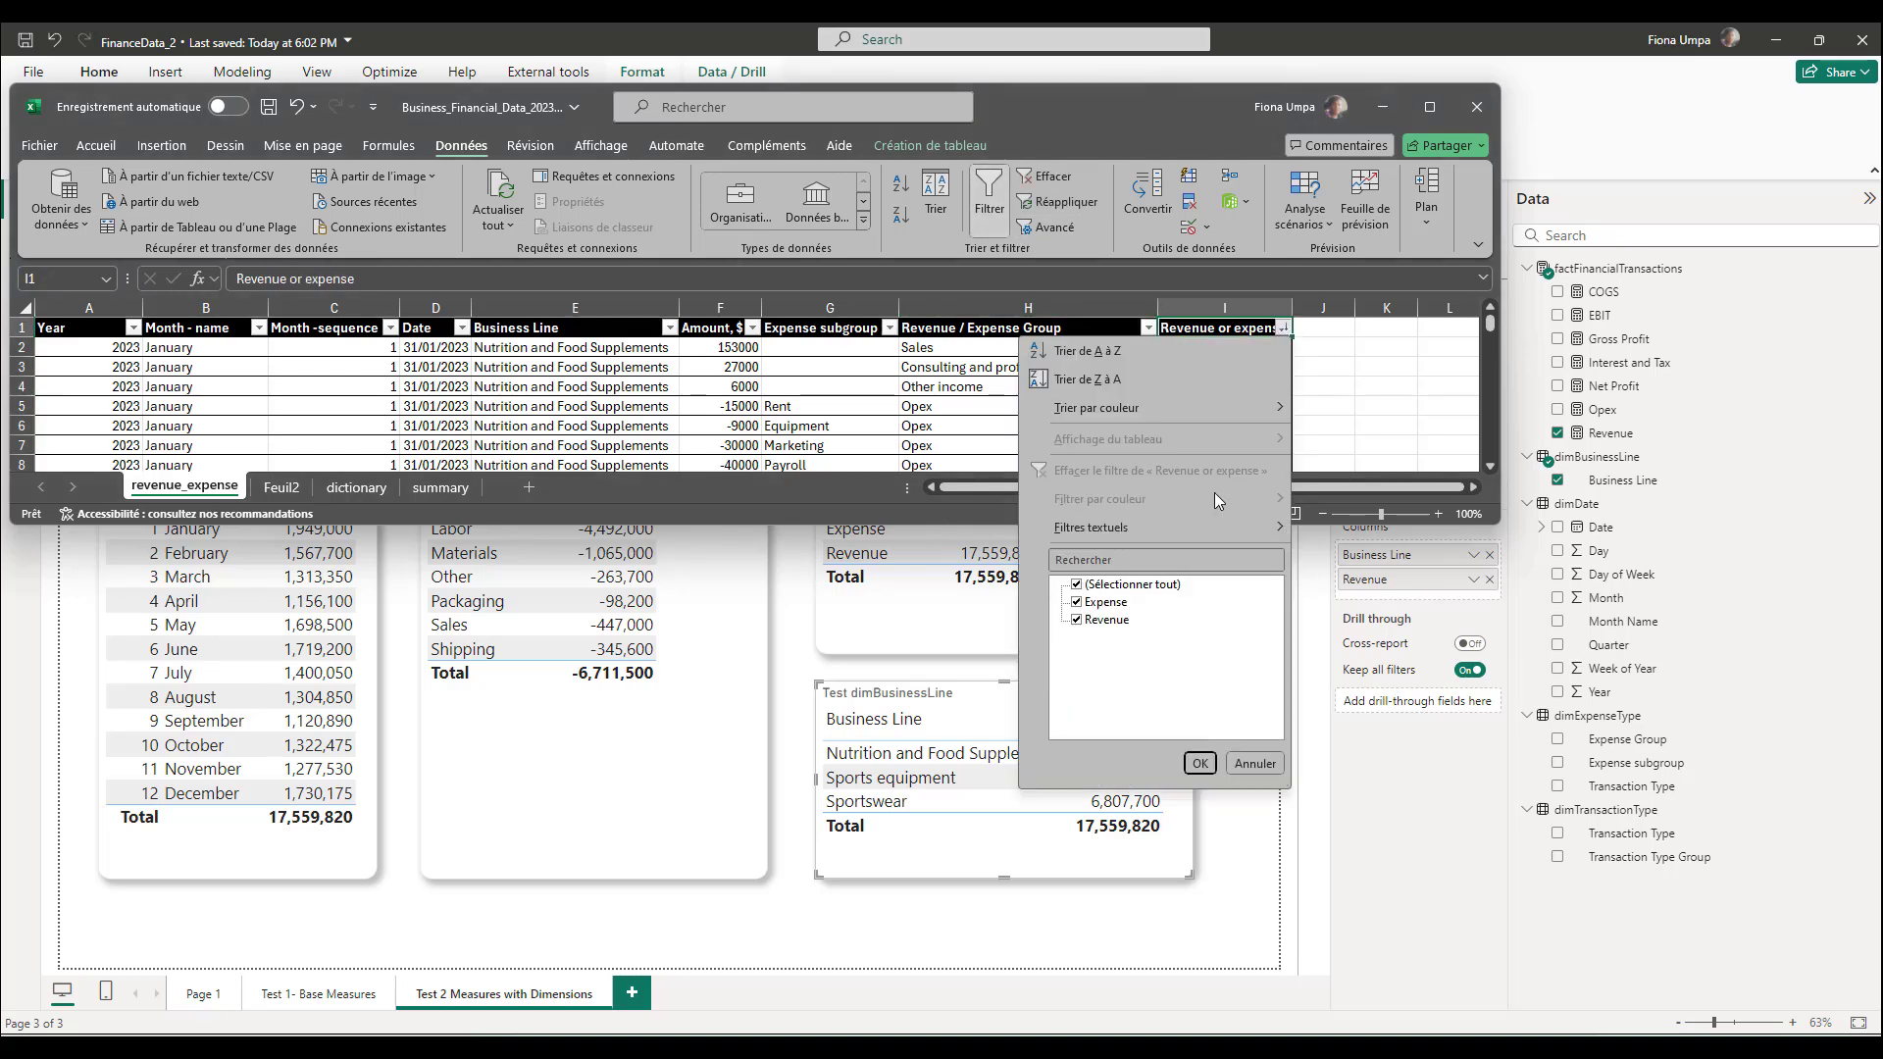
{"action": "left_click", "coordinate": [1077, 585]}
{"action": "left_click", "coordinate": [1078, 620]}
{"action": "left_click", "coordinate": [1199, 763]}
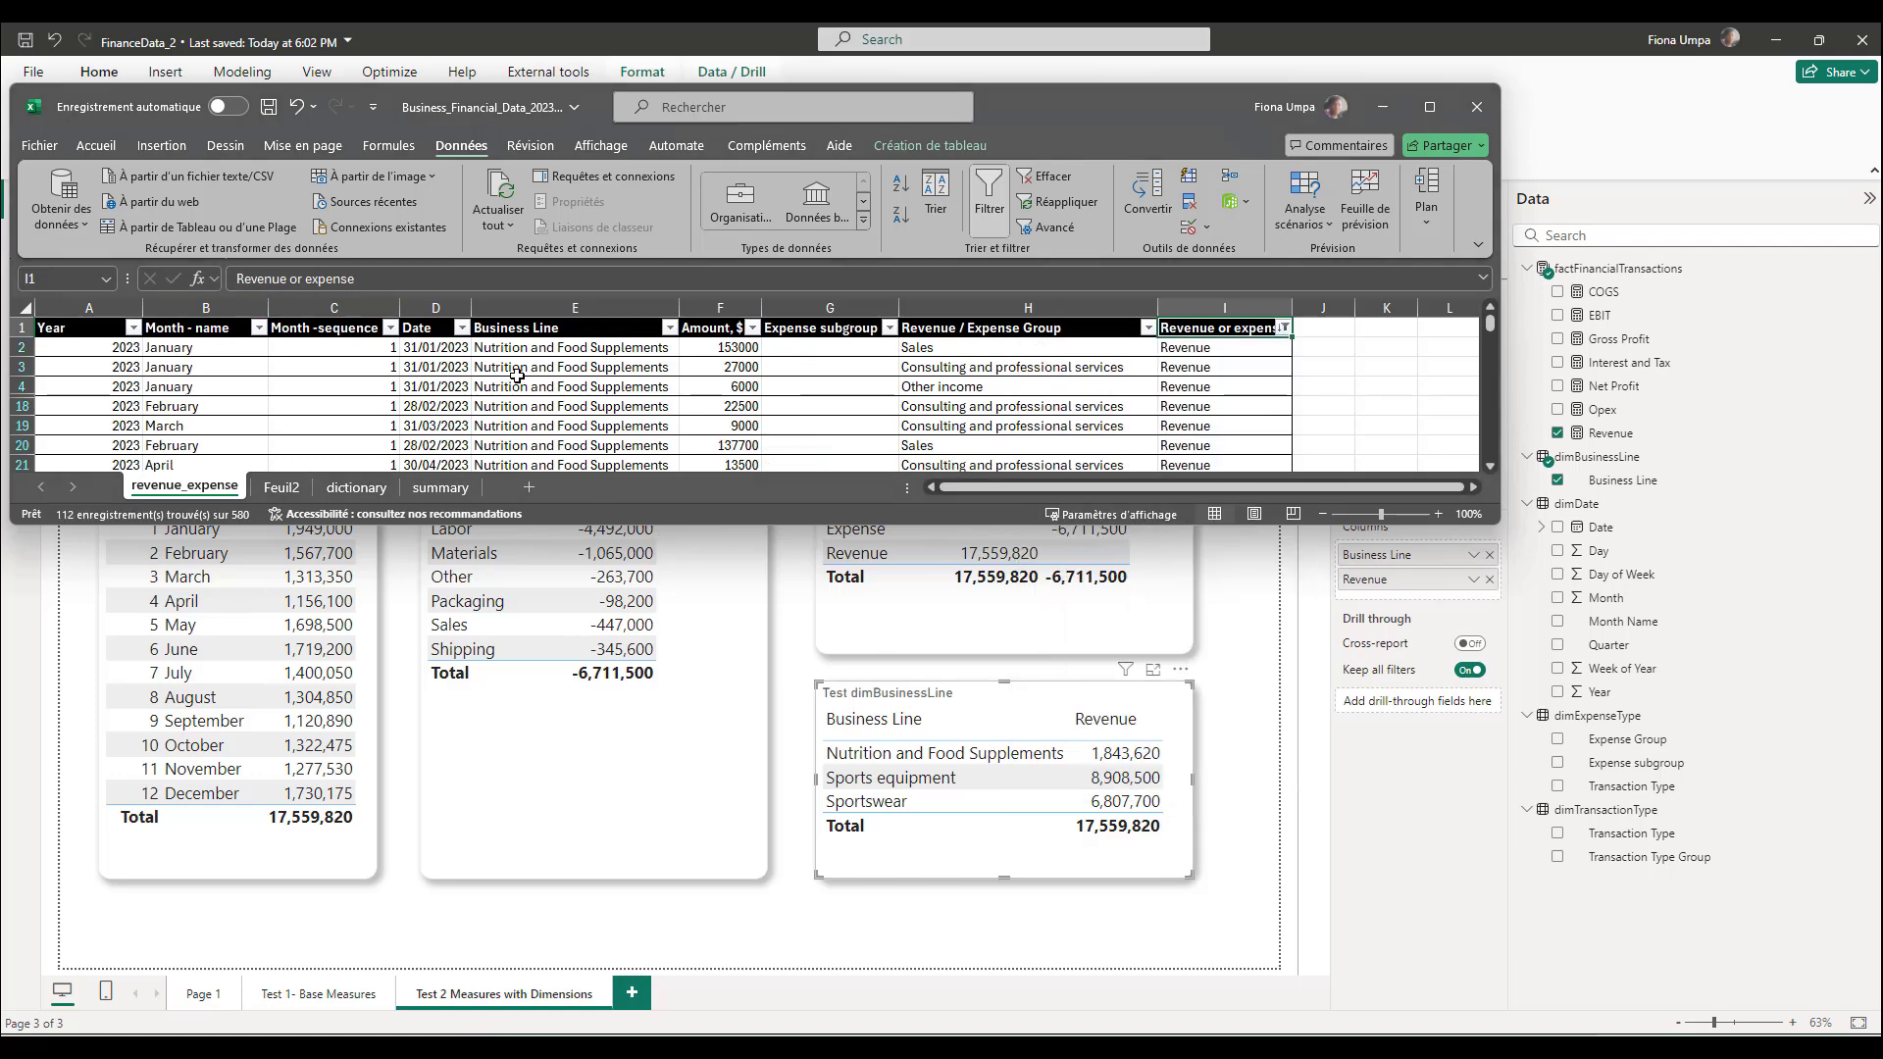
Filter Business Line to Sportswear, confirm the 6,807,700 Amount total, and minimise Excel
{"action": "left_click", "coordinate": [670, 328]}
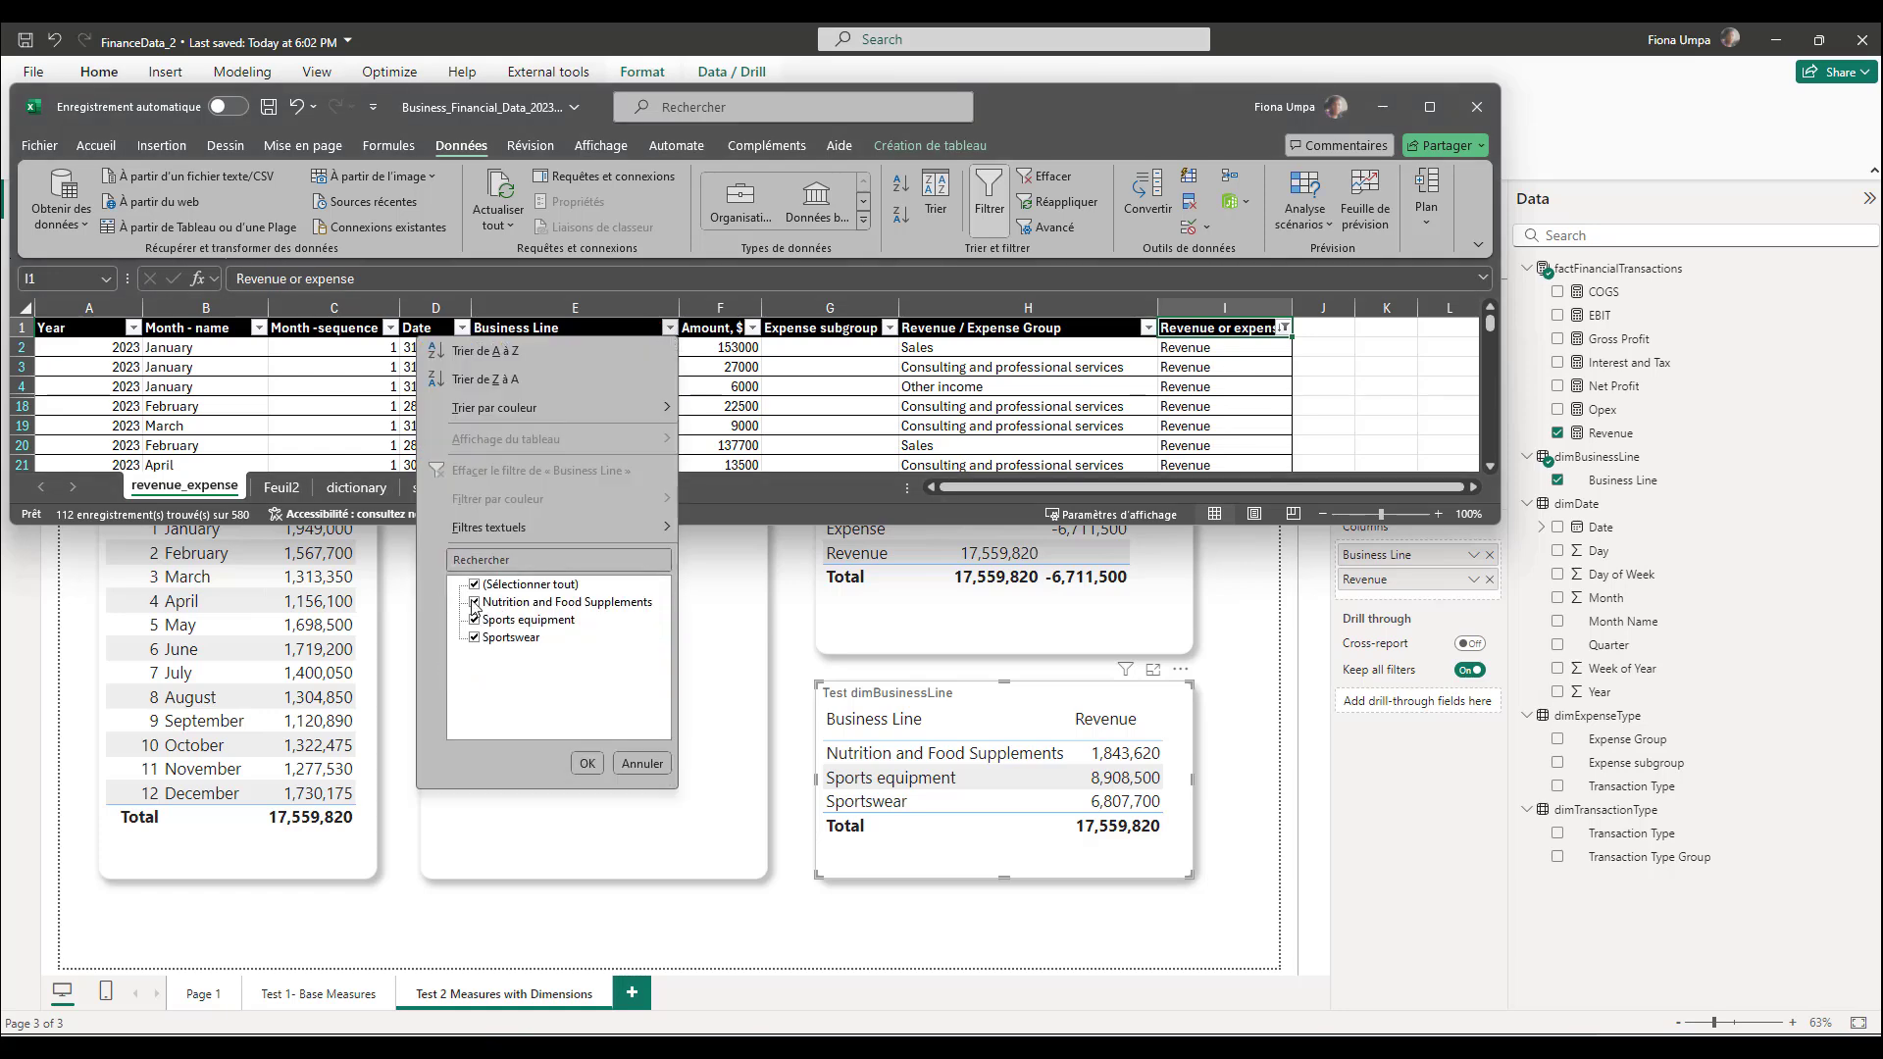
{"action": "left_click", "coordinate": [475, 585]}
{"action": "left_click", "coordinate": [475, 638]}
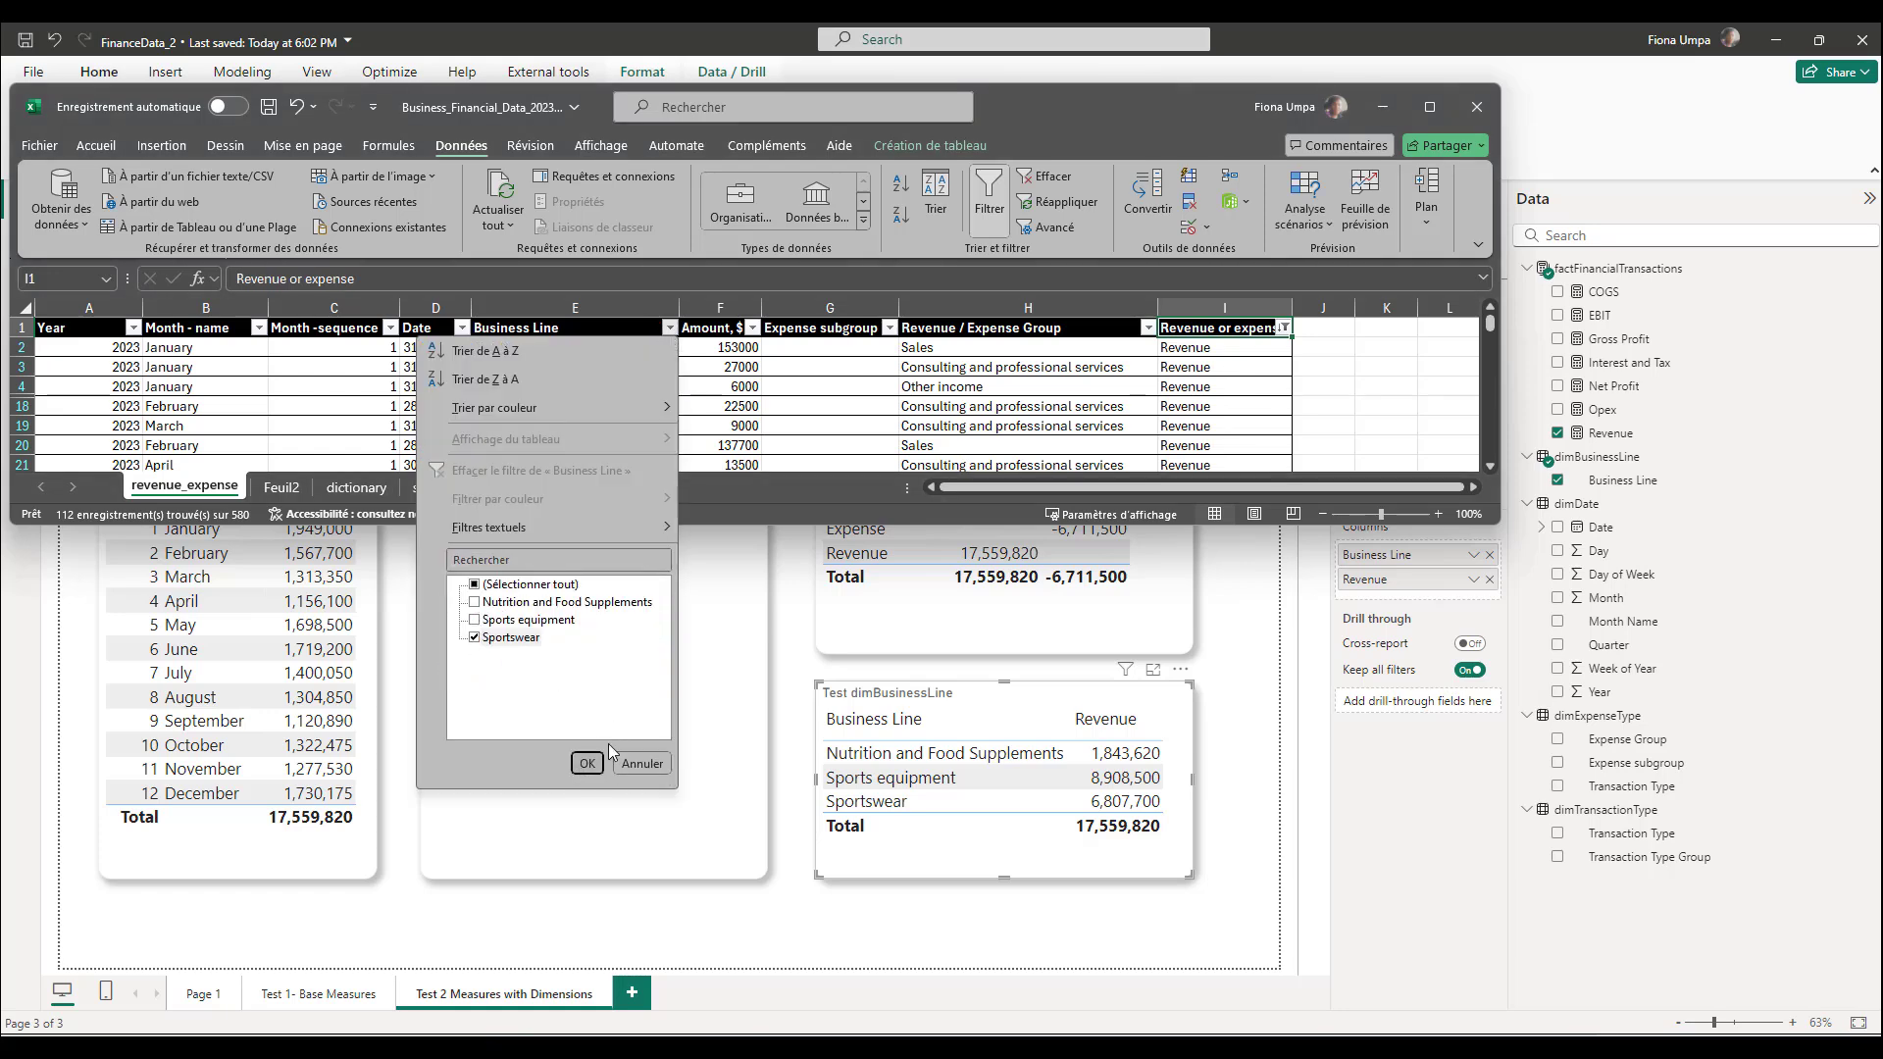
{"action": "left_click", "coordinate": [587, 764]}
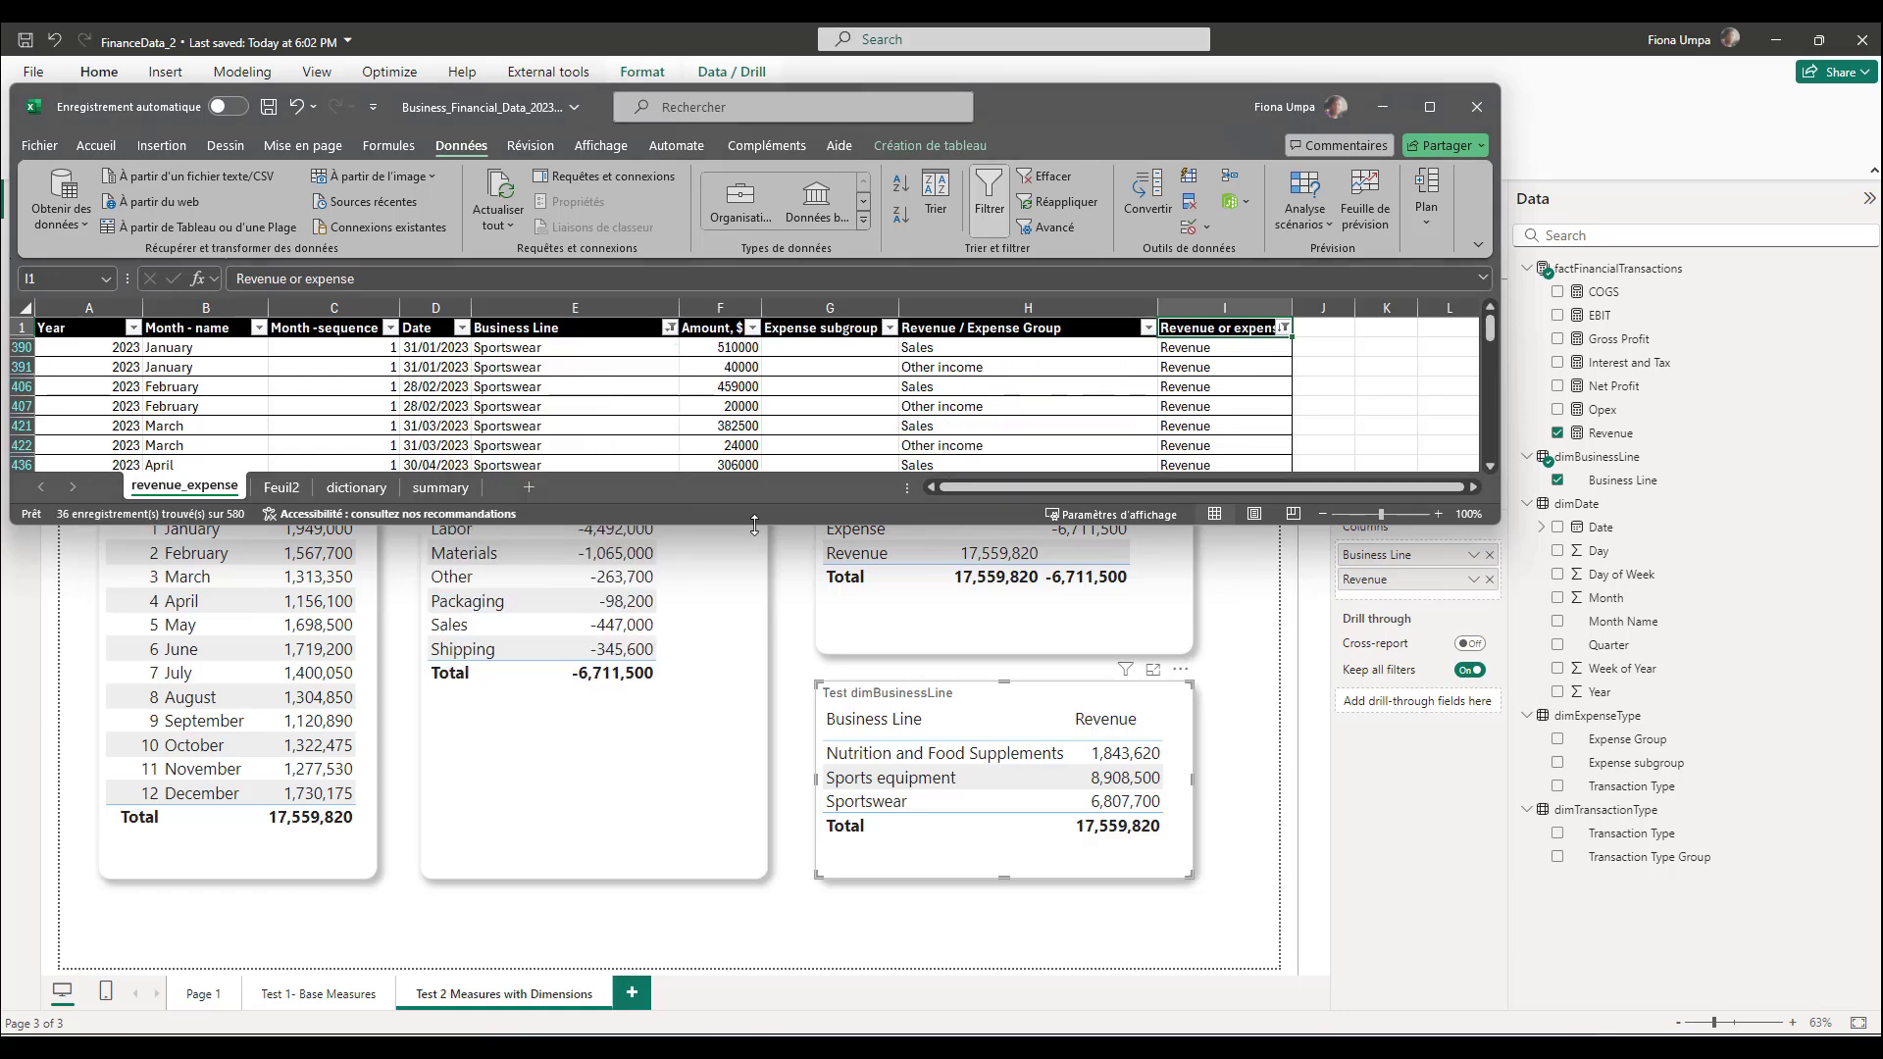
{"action": "left_click", "coordinate": [720, 307]}
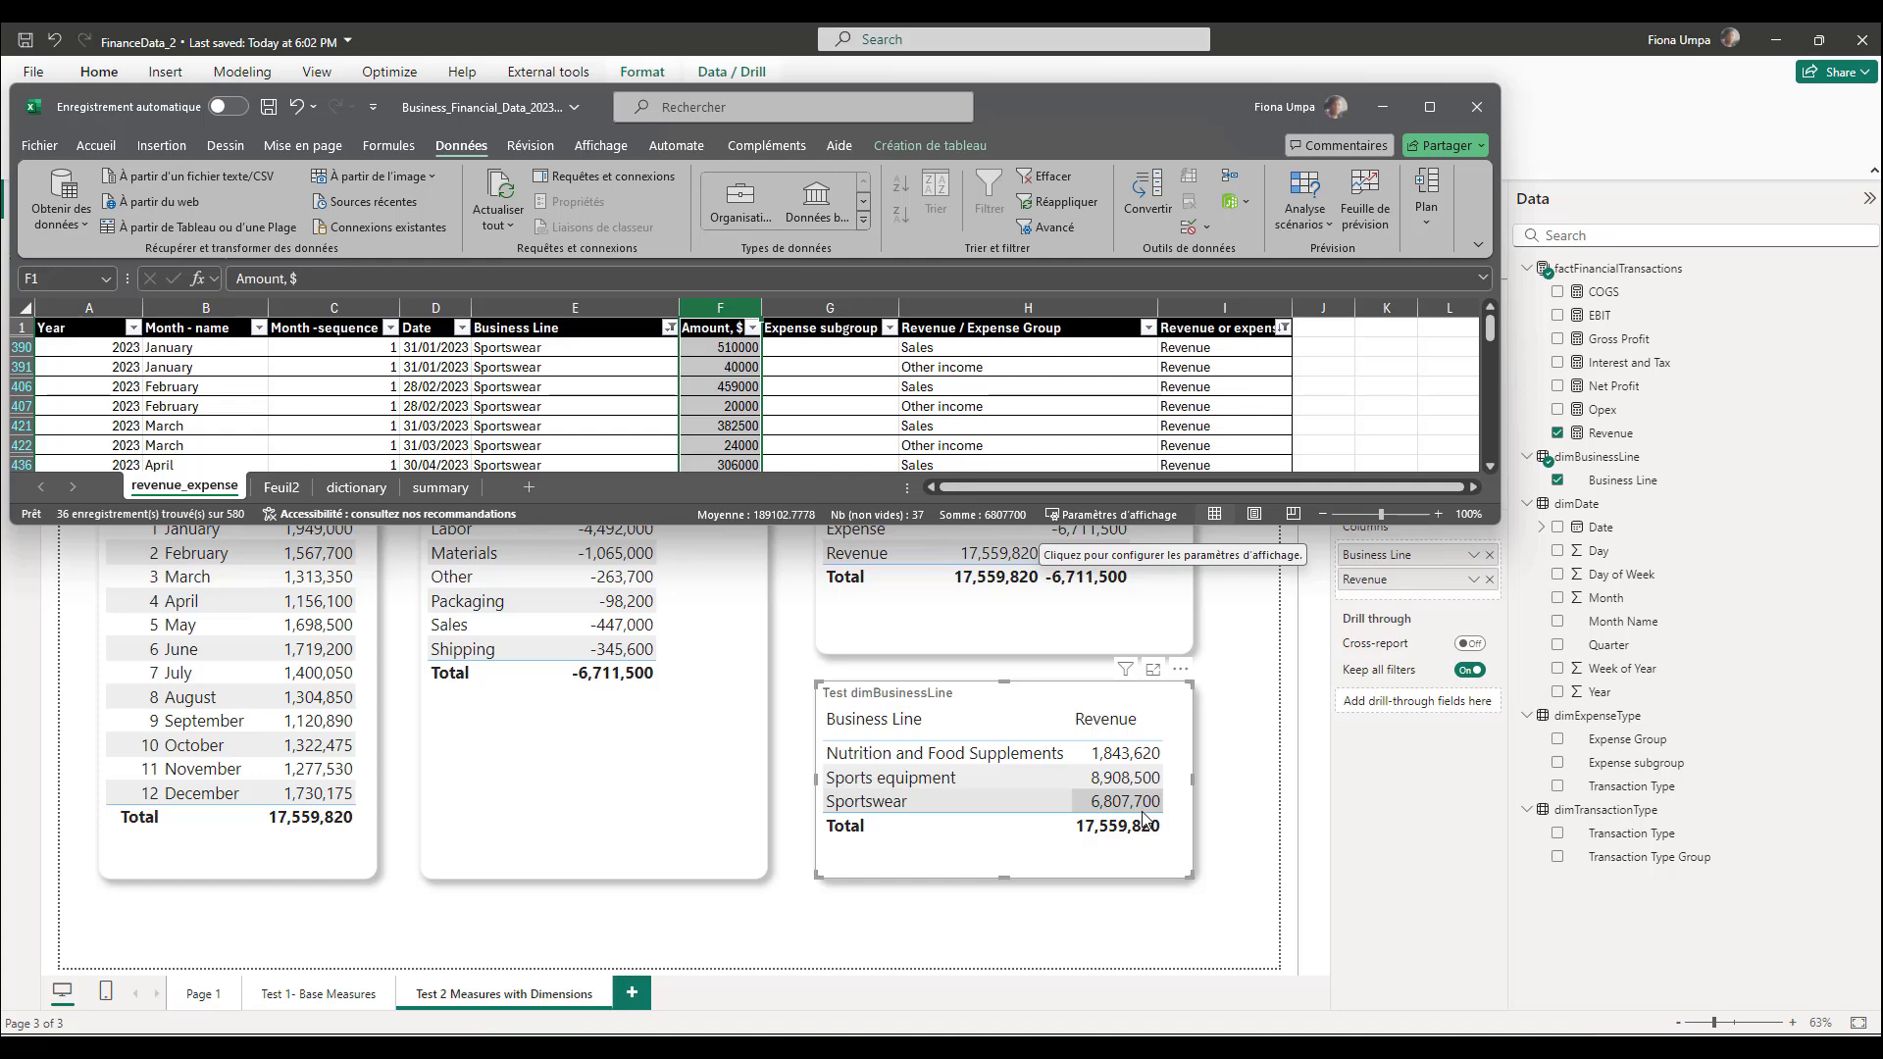
{"action": "left_click", "coordinate": [1383, 106]}
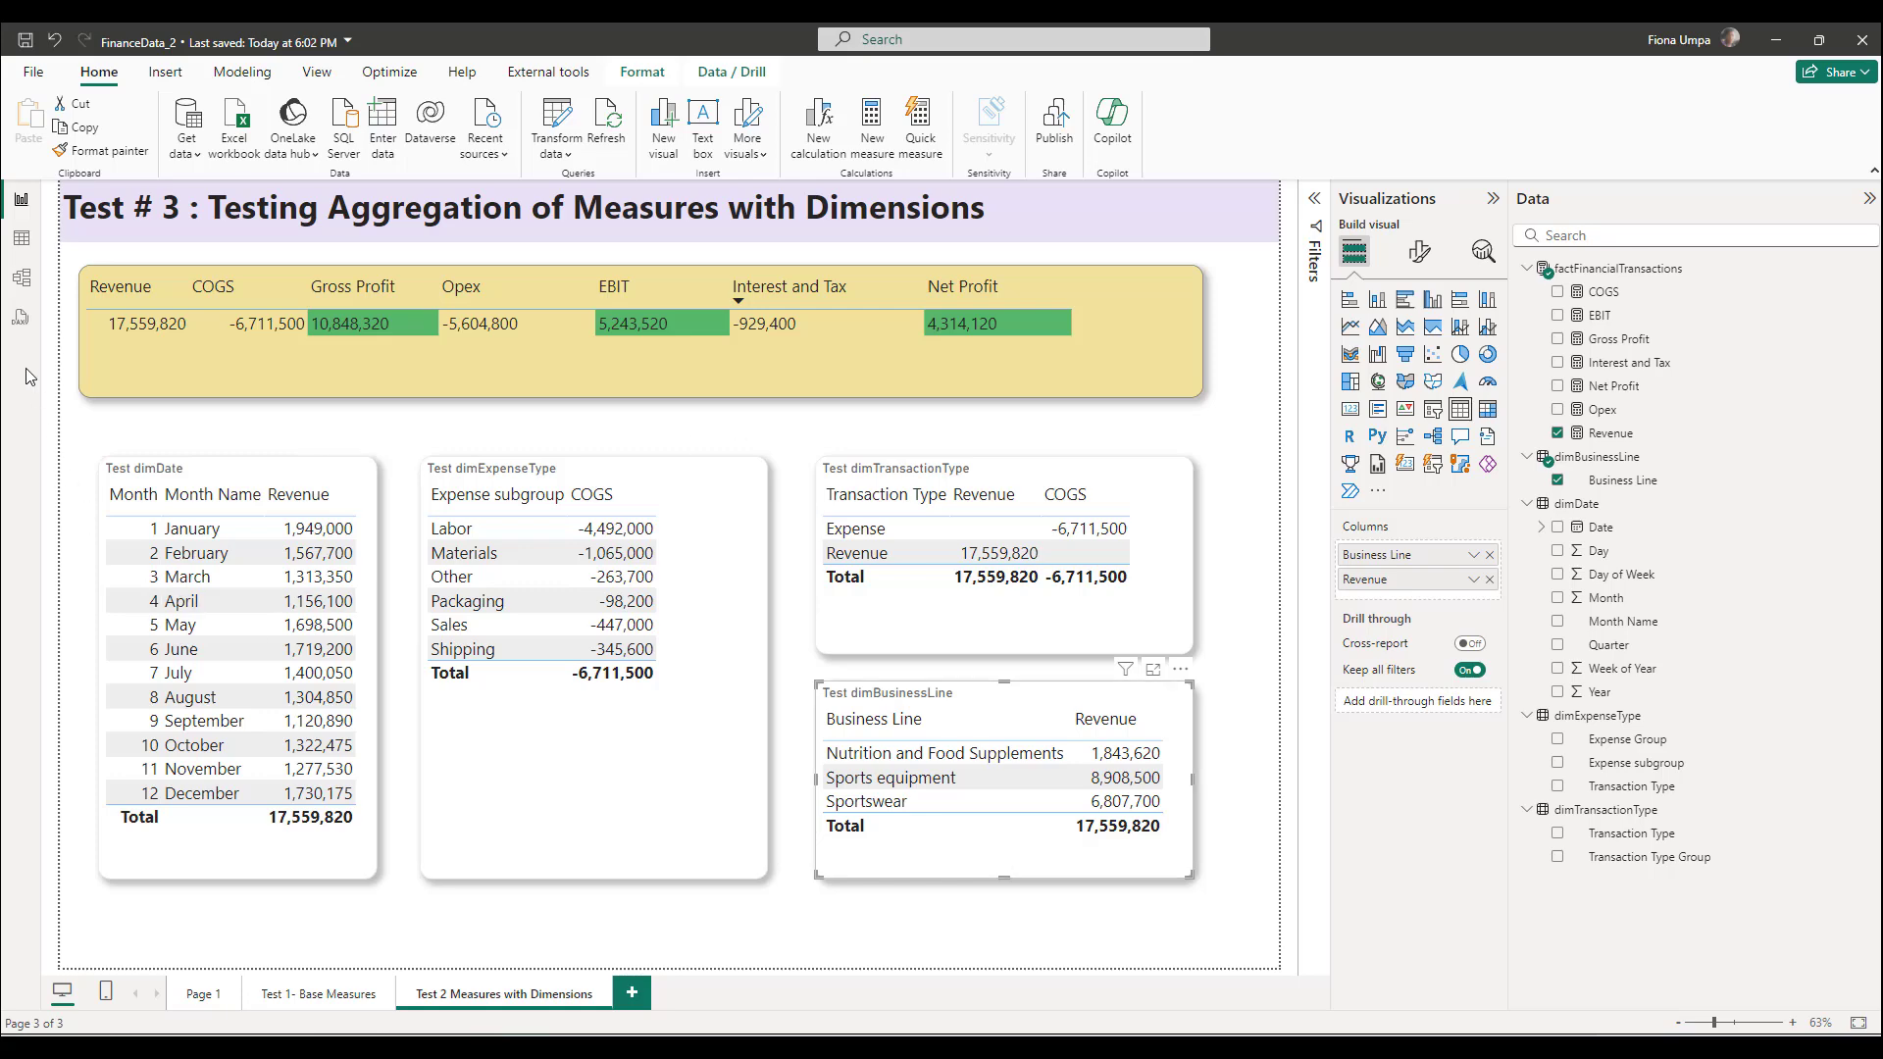
{"action": "left_click", "coordinate": [21, 277]}
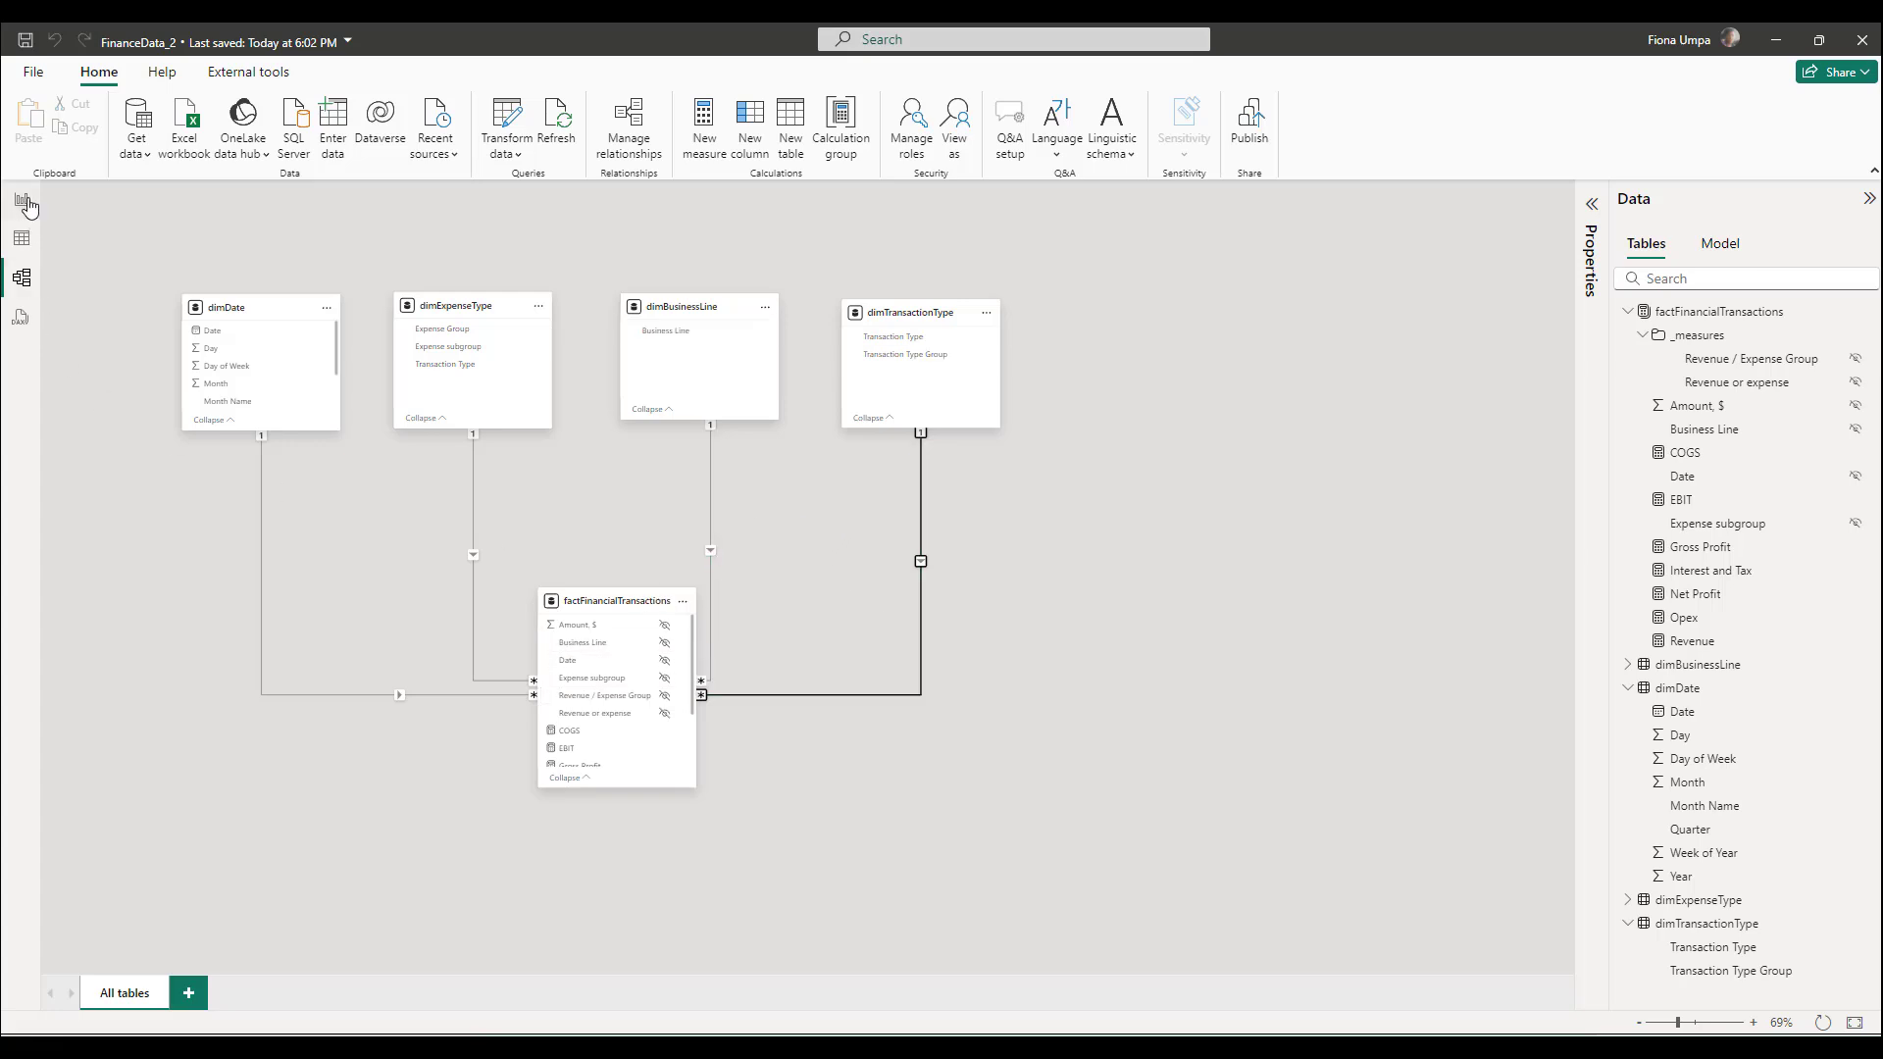
{"action": "left_click", "coordinate": [21, 200]}
{"action": "left_click", "coordinate": [1187, 919]}
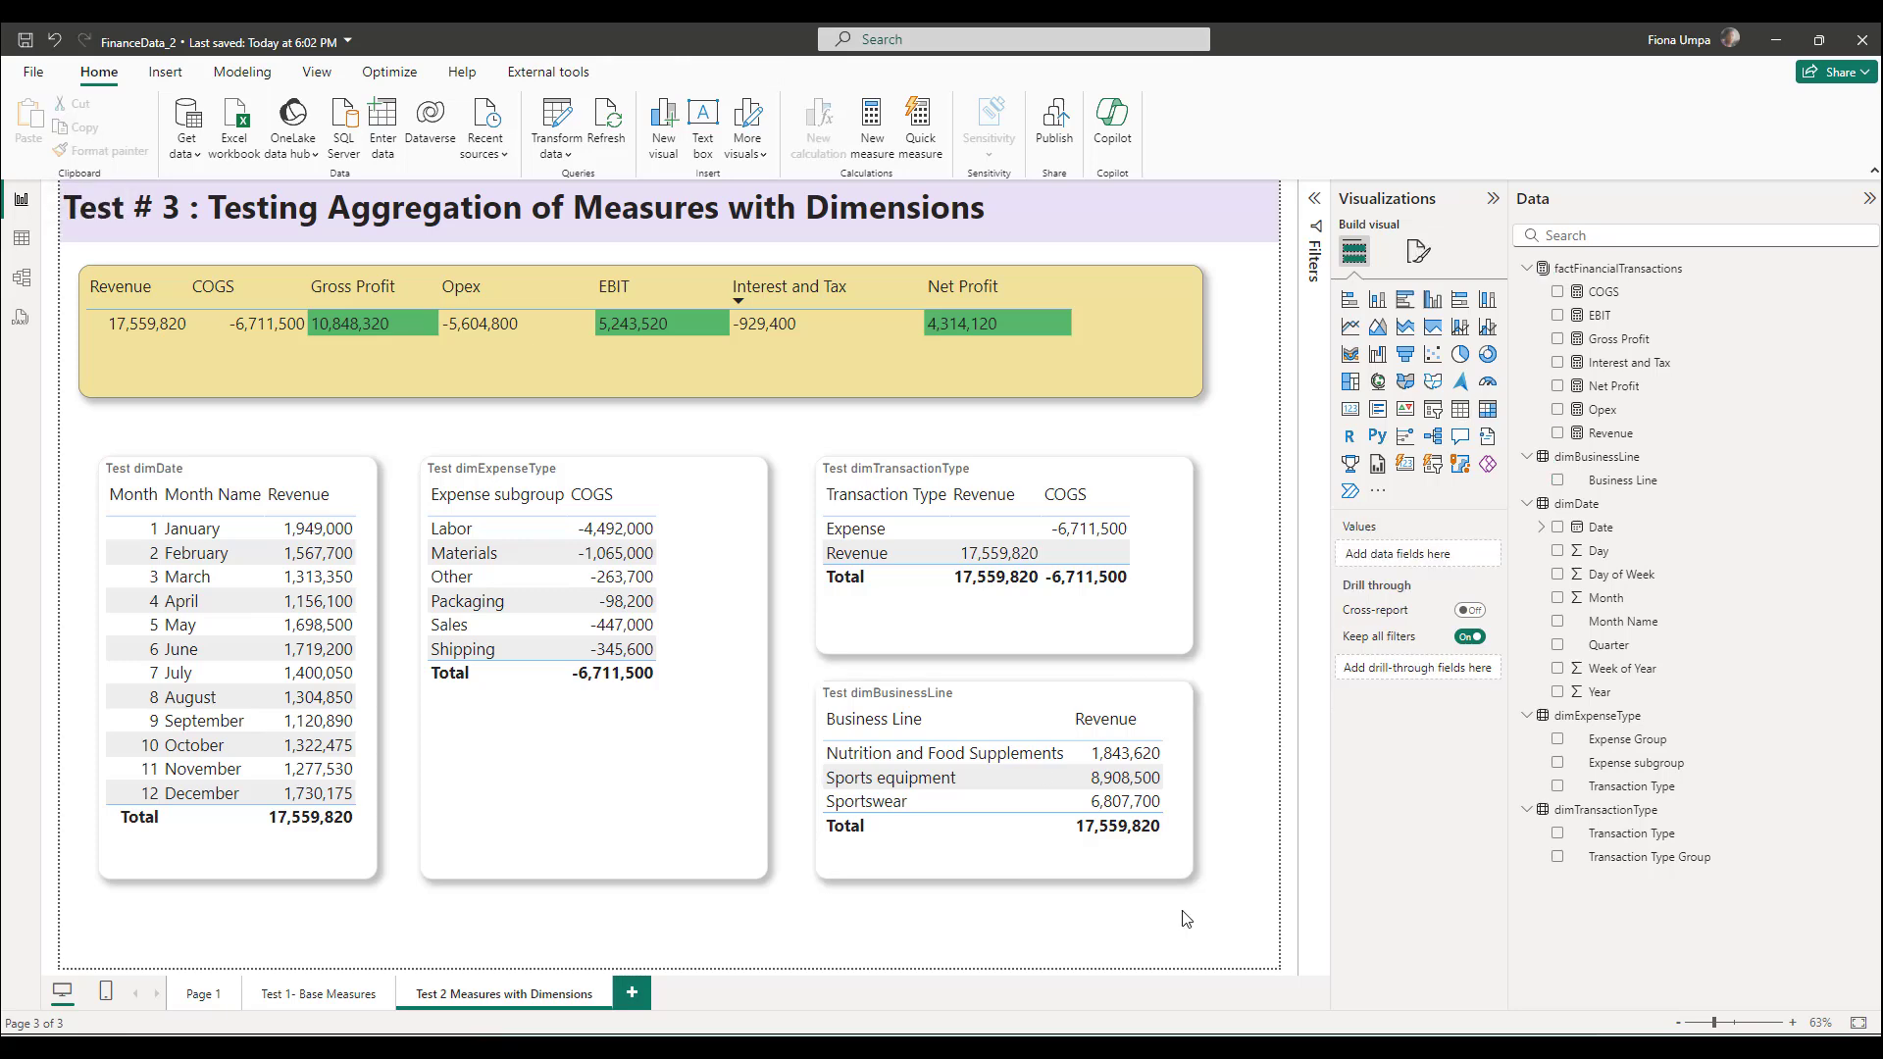